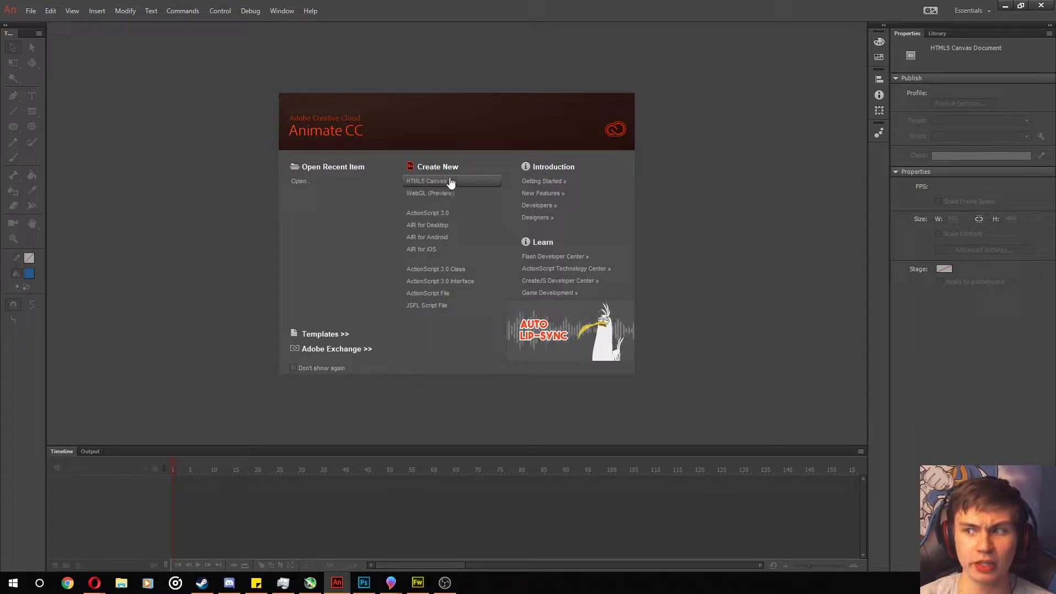
Create a new HTML5 Canvas document with a blank 550×400 stage at 24 fps.
left_click(450, 182)
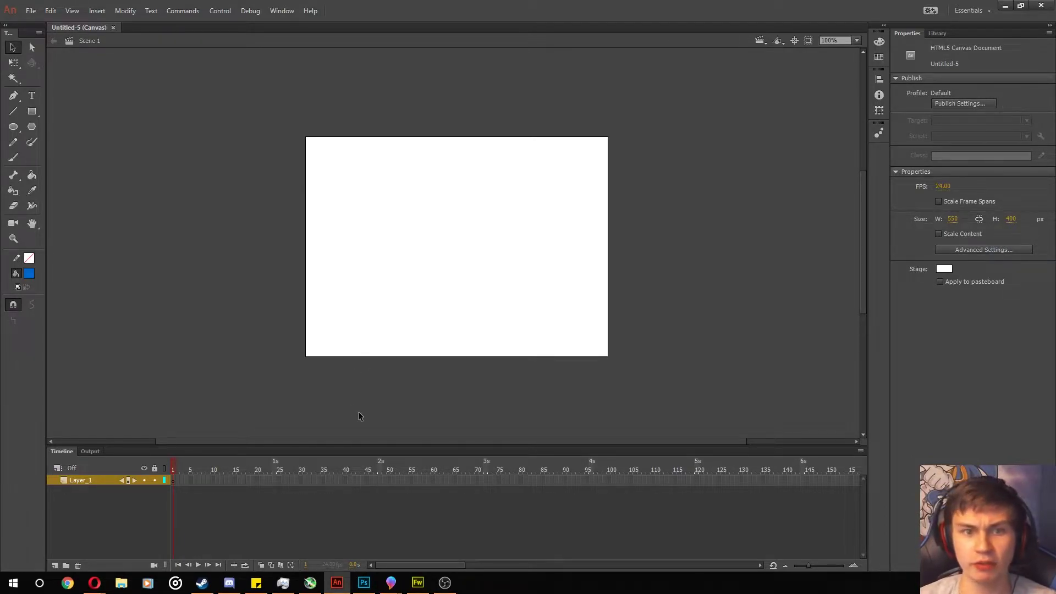
In Photoshop, open greenhillzone.png from the Recent files list.
left_click(362, 582)
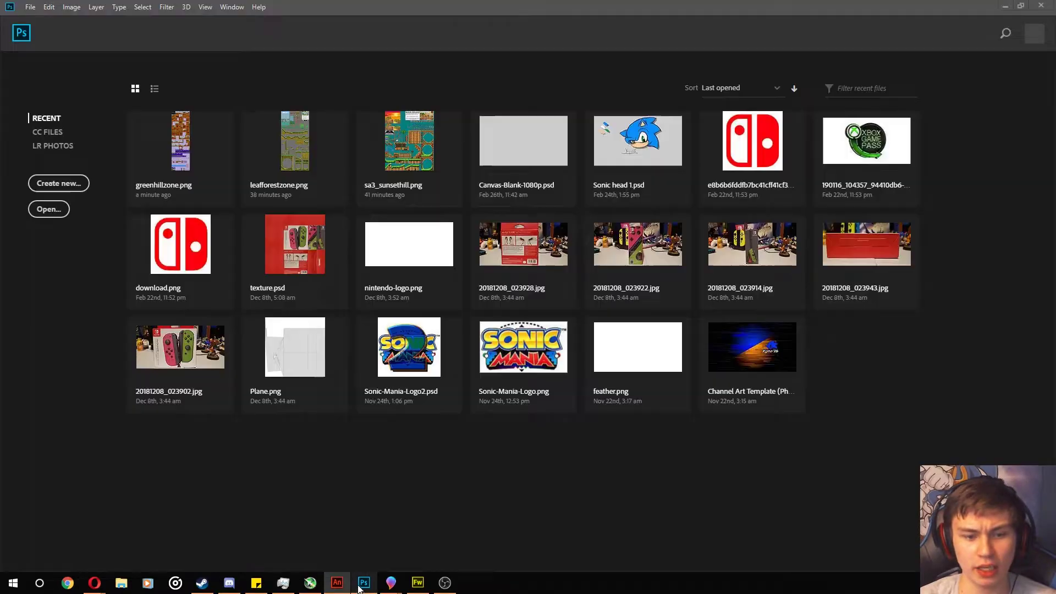
left_click(180, 160)
scroll(396, 359, "up", 5)
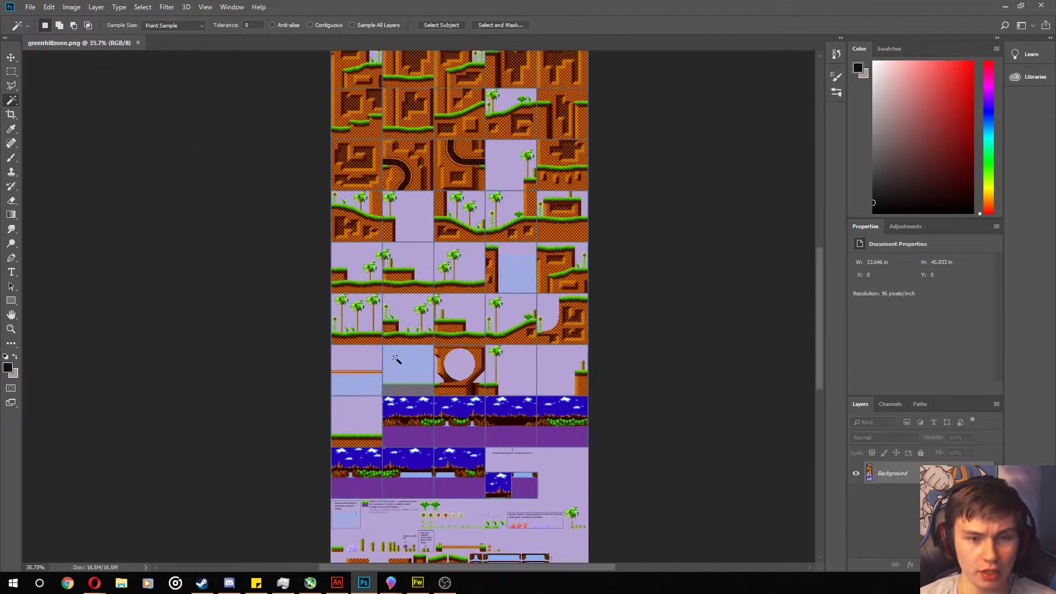
scroll(396, 359, "up", 5)
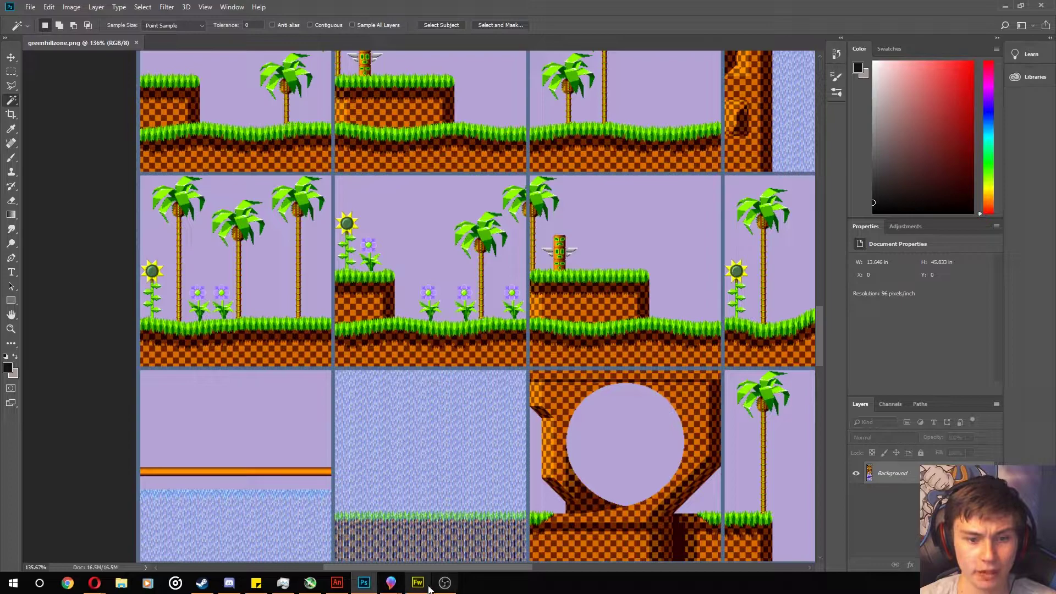
Open the same greenhillzone.png in Fireworks for comparison, then return to Photoshop.
left_click(428, 587)
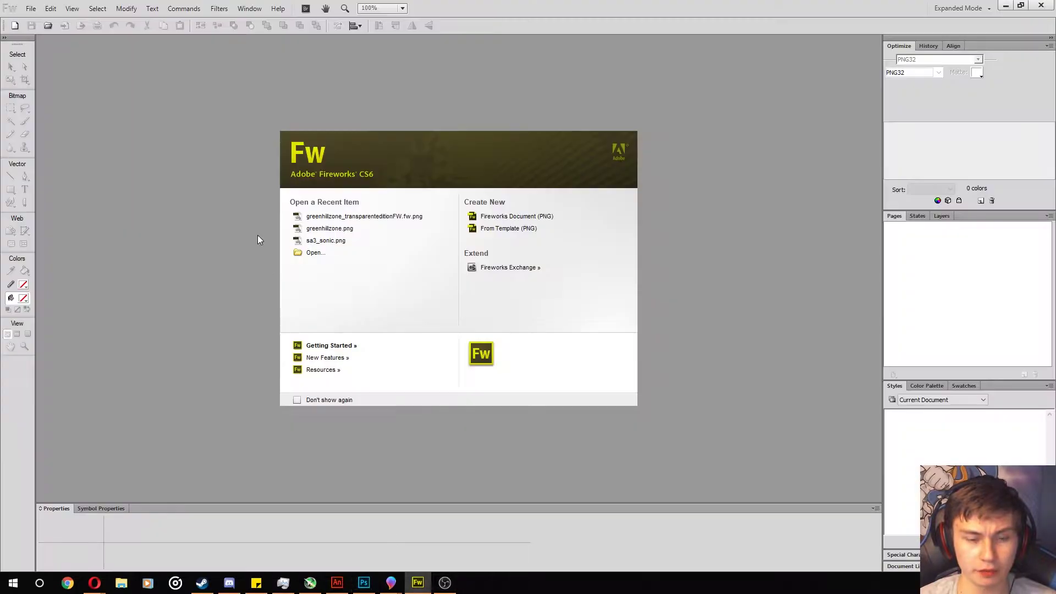
left_click(334, 228)
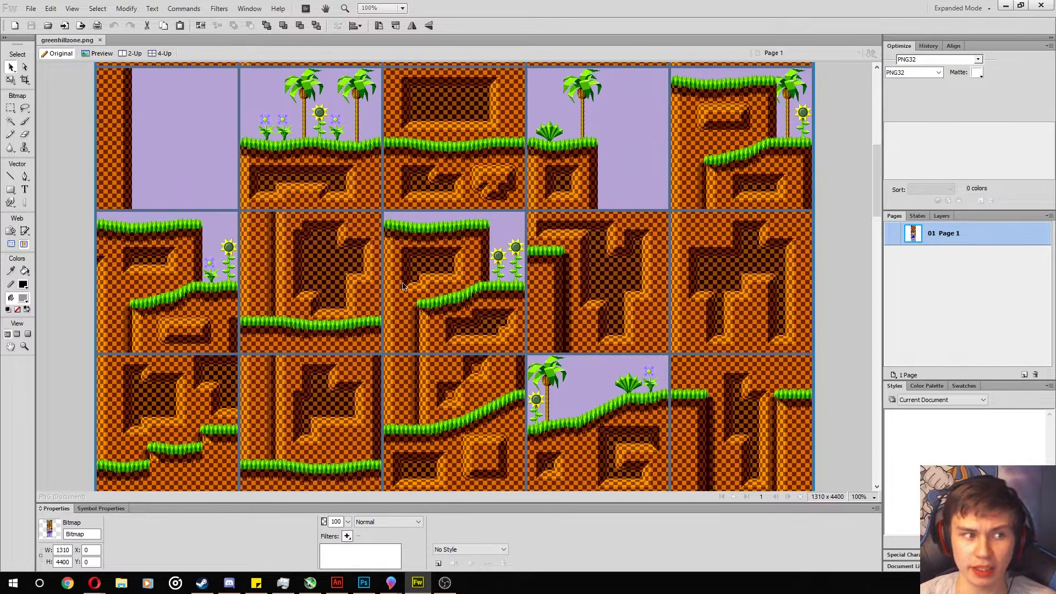
scroll(403, 286, "down", 10)
key("alt+Tab")
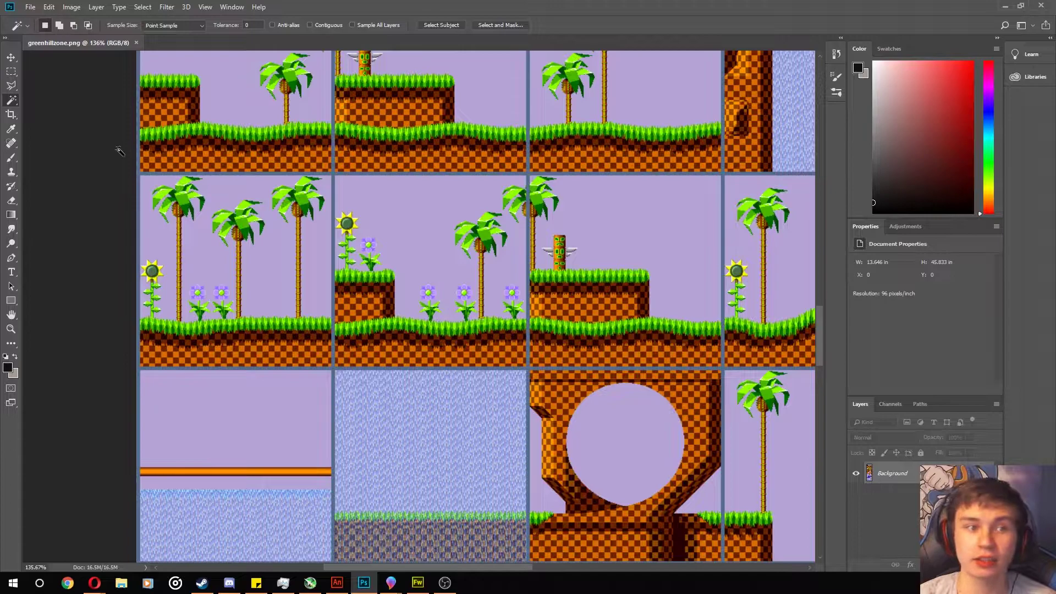
Magic-wand the lavender background and extend the selection to all similar lavender areas.
left_click(414, 201)
right_click(414, 202)
left_click(427, 276)
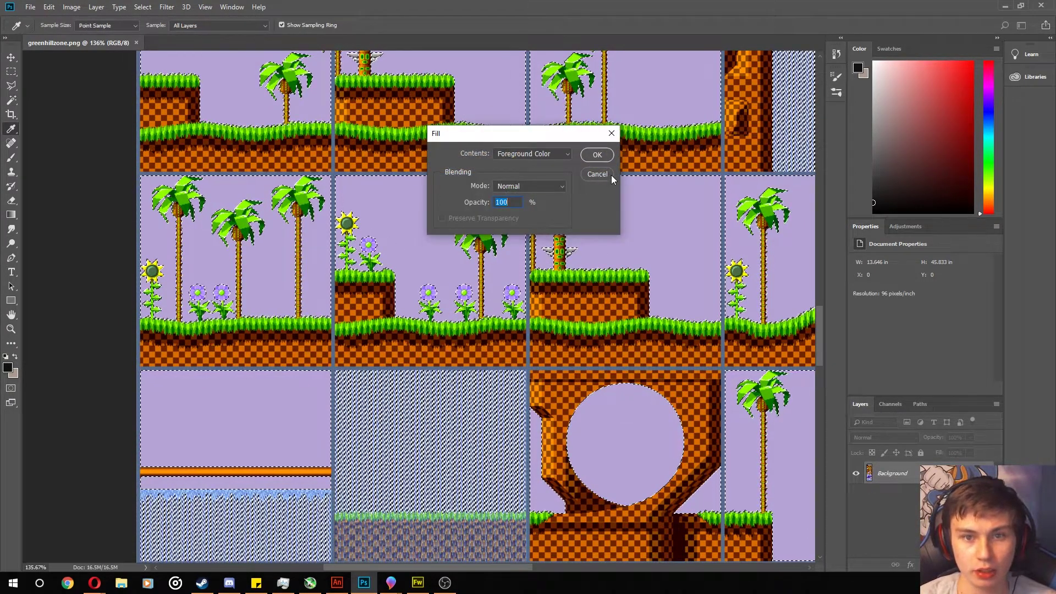
left_click(605, 173)
key("shift+F5")
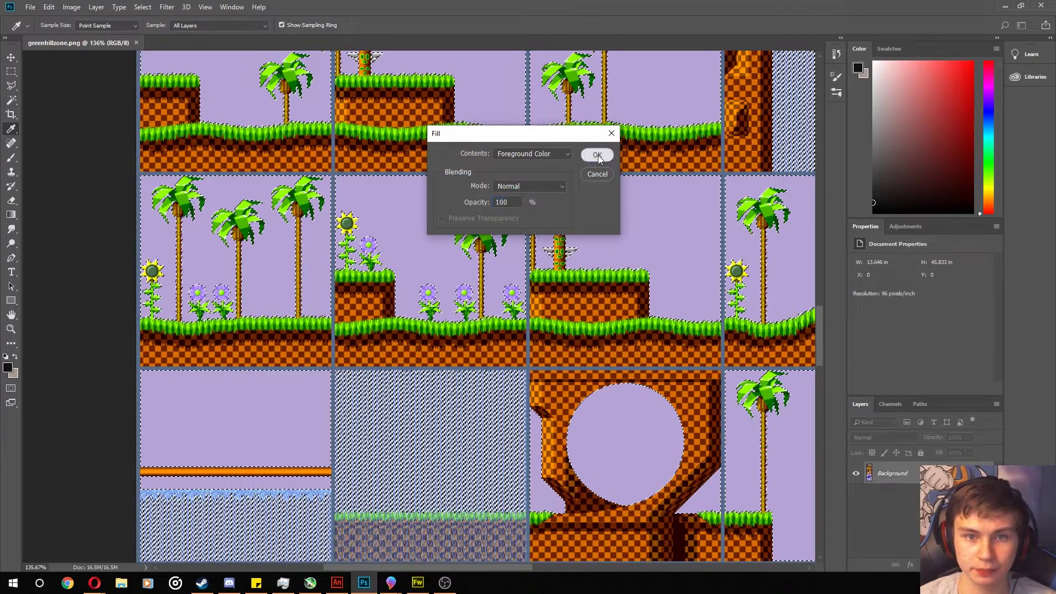
left_click(597, 155)
scroll(456, 281, "down", 2)
scroll(455, 282, "down", 1)
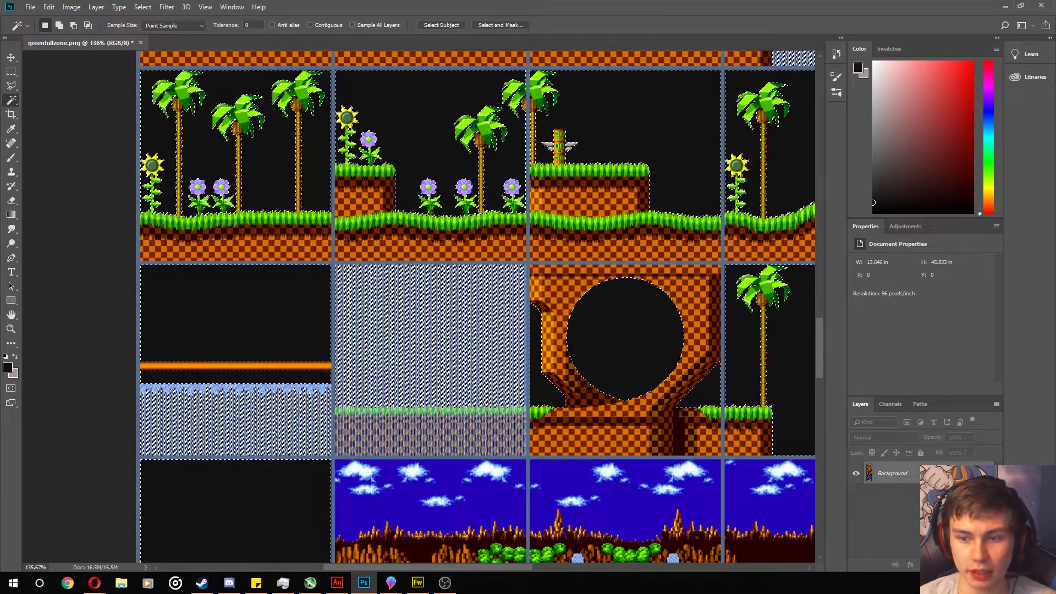
key("h")
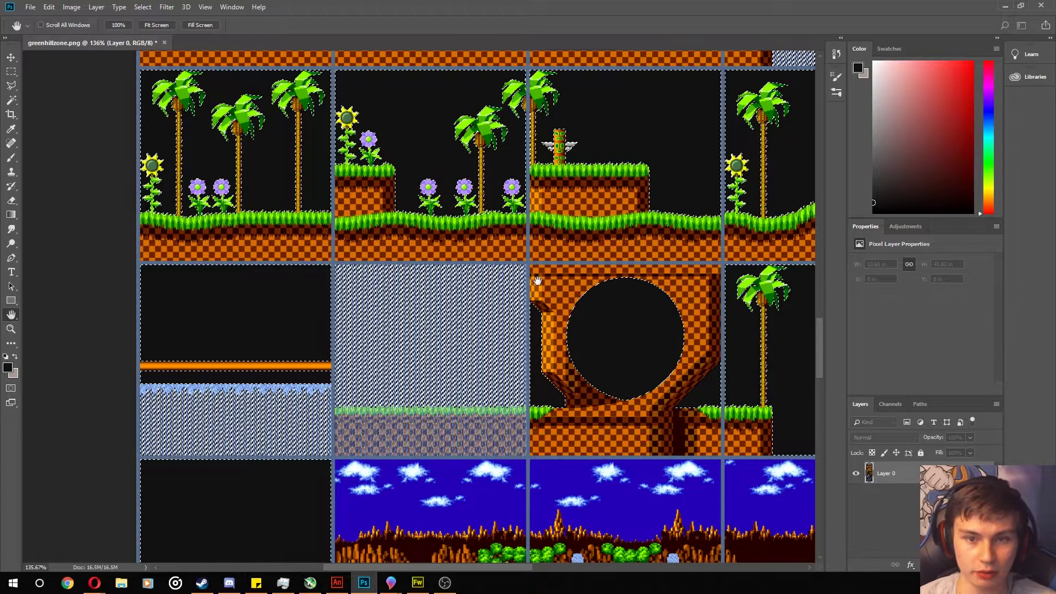
key("w")
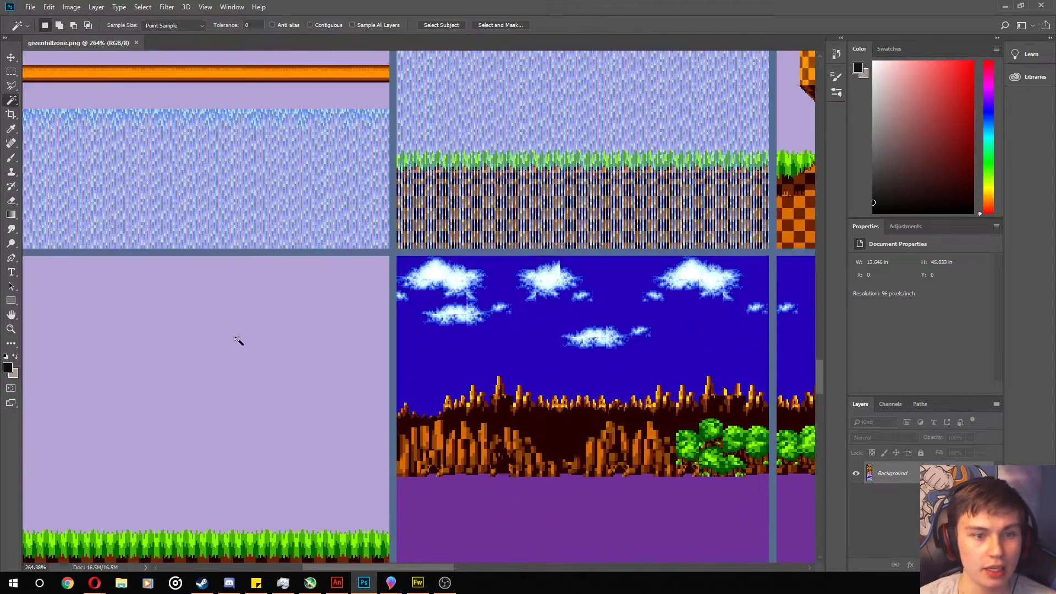
Reselect similar lavender areas, unlock the Background layer and delete them to transparency.
right_click(288, 312)
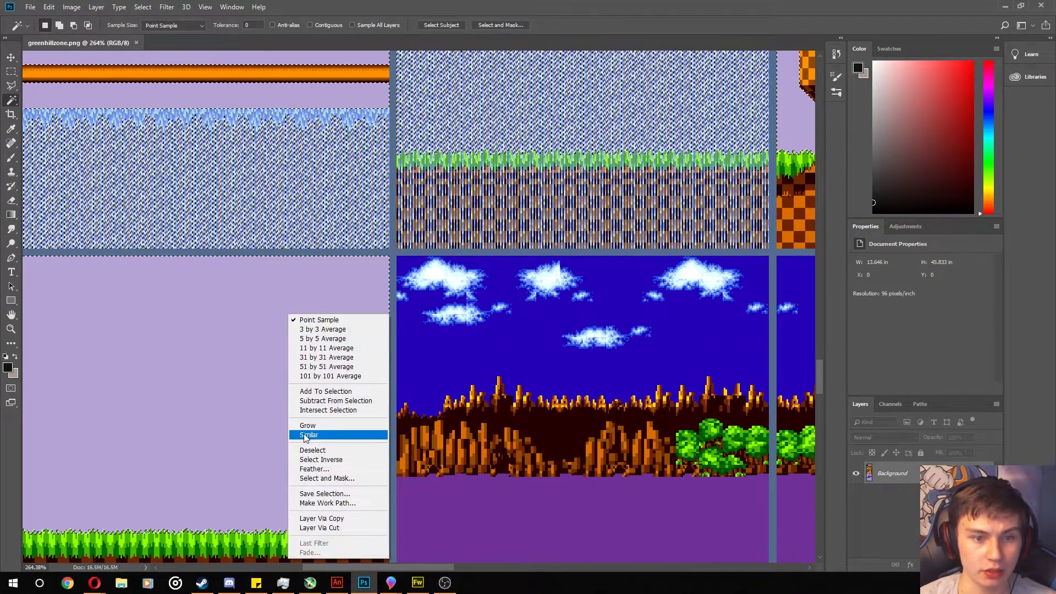
left_click(302, 431)
key("i")
key("Delete")
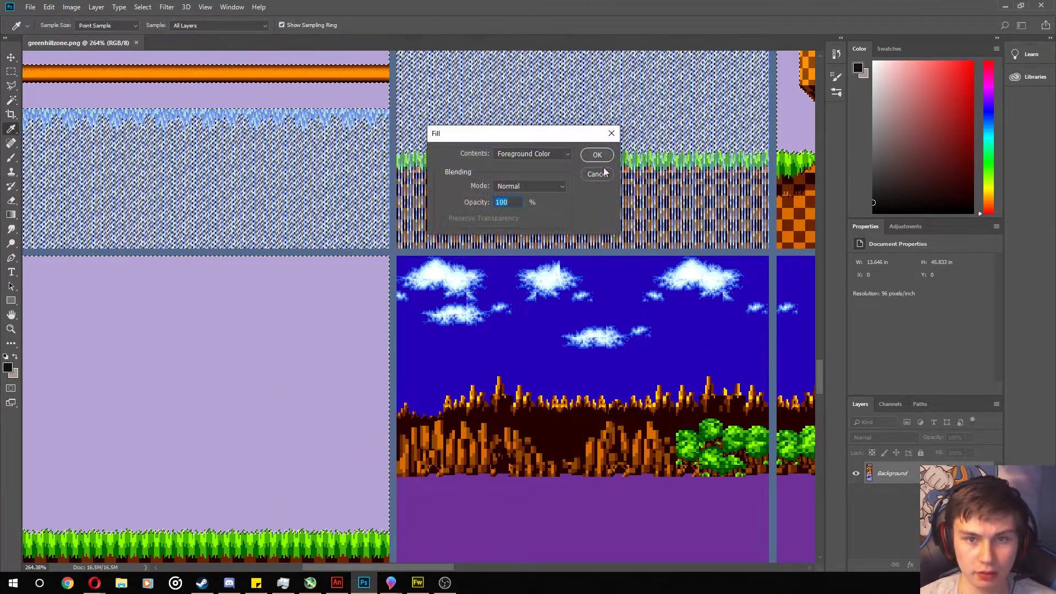
left_click(597, 174)
key("w")
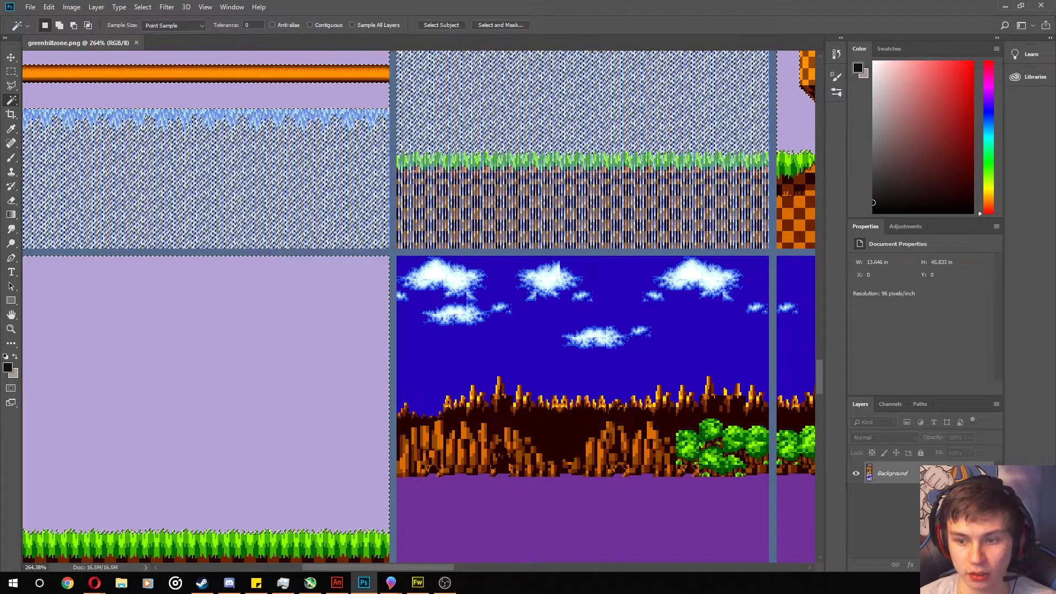
left_click(881, 454)
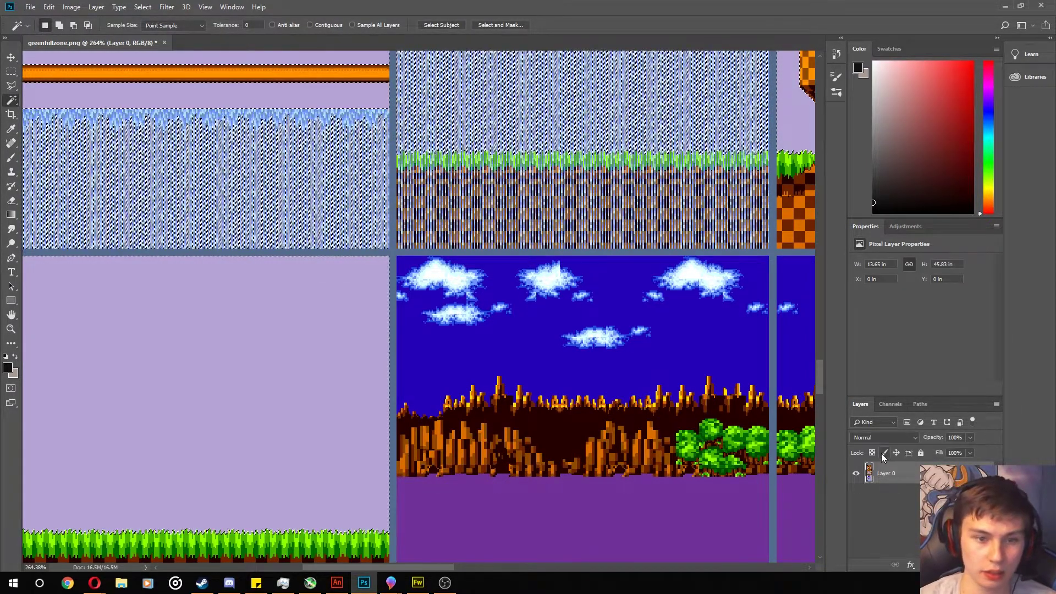
key("Delete")
scroll(342, 292, "down", 8)
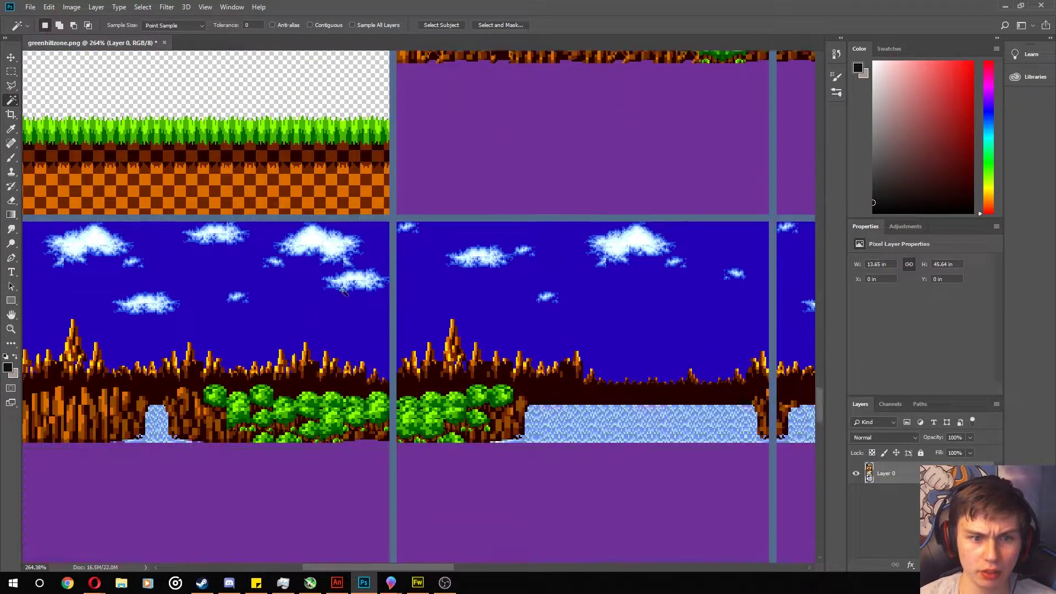
scroll(342, 292, "down", 4)
Select all similar purple areas below the sky tiles and delete them to transparency.
left_click(325, 302)
right_click(325, 302)
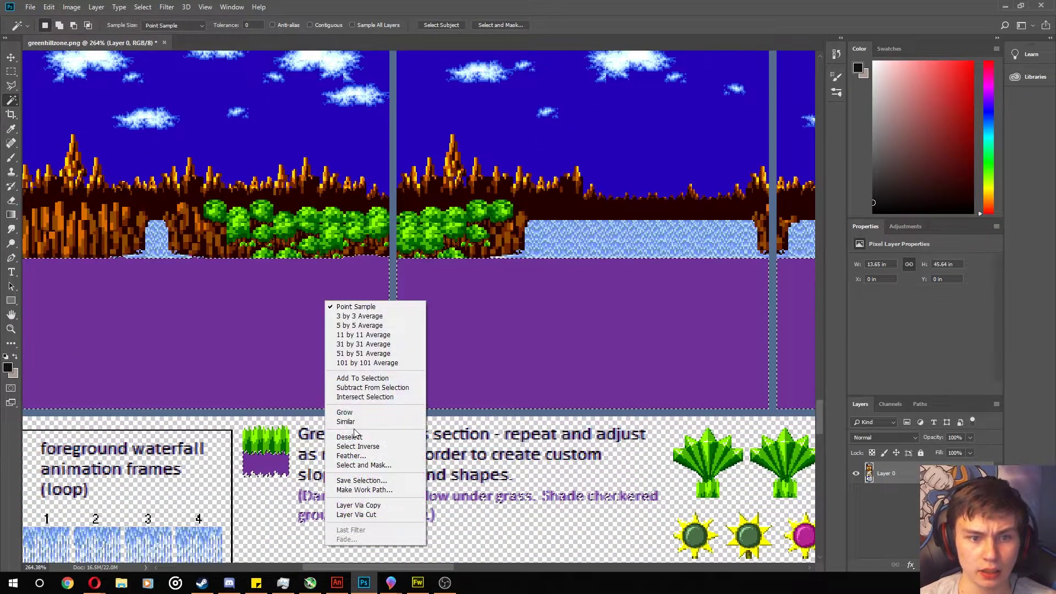
left_click(353, 421)
key("Delete")
scroll(321, 345, "up", 3)
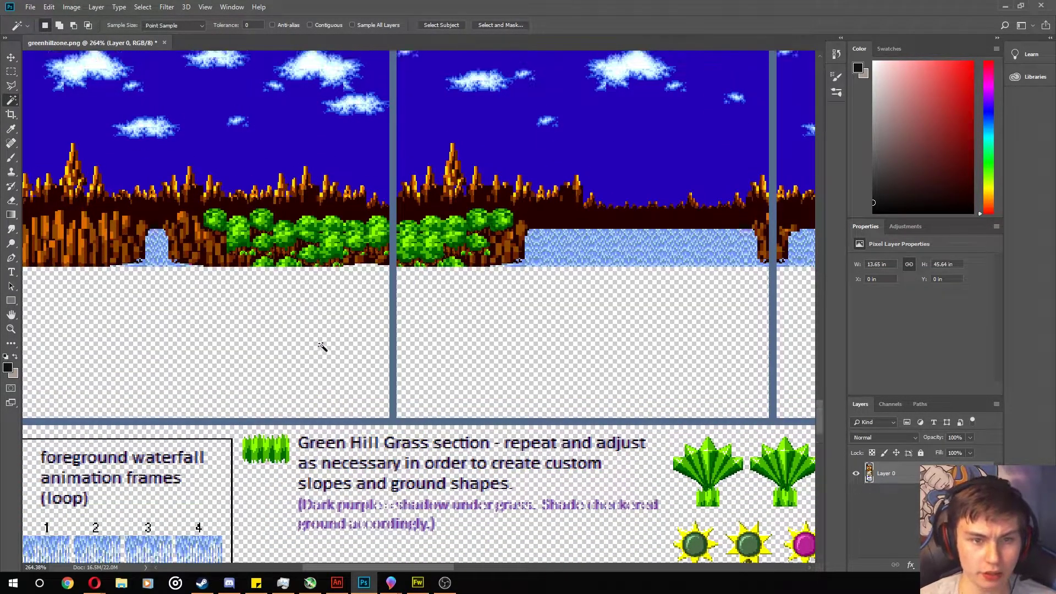
scroll(177, 203, "up", 3)
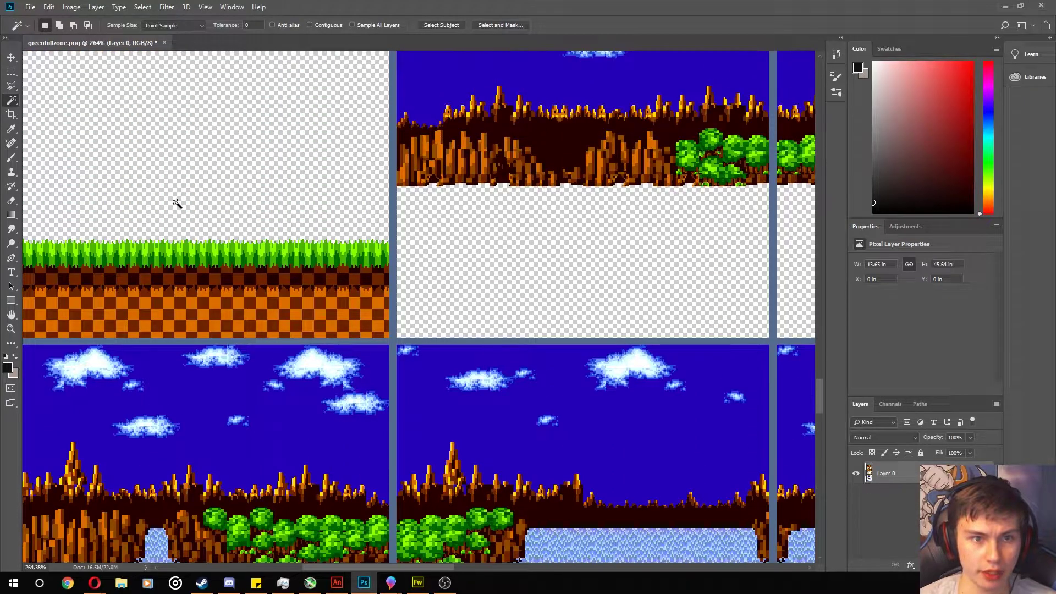
Marquee-select the grass-and-checkerboard strip tile and cut it out.
left_click(12, 72)
left_click_drag(434, 566, 401, 571)
scroll(135, 276, "up", 3)
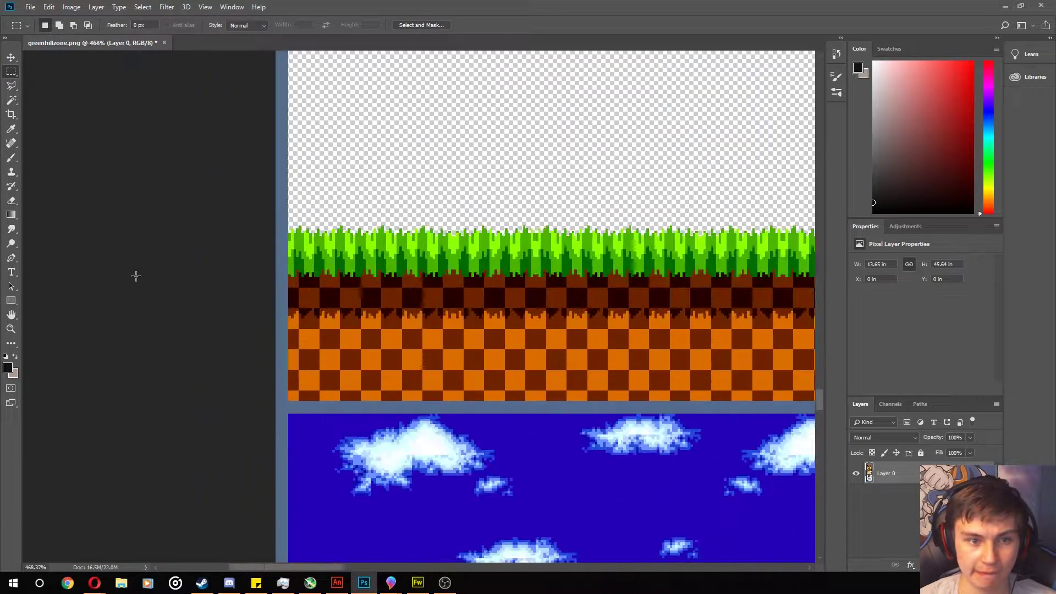
scroll(644, 358, "down", 4)
scroll(643, 358, "down", 6)
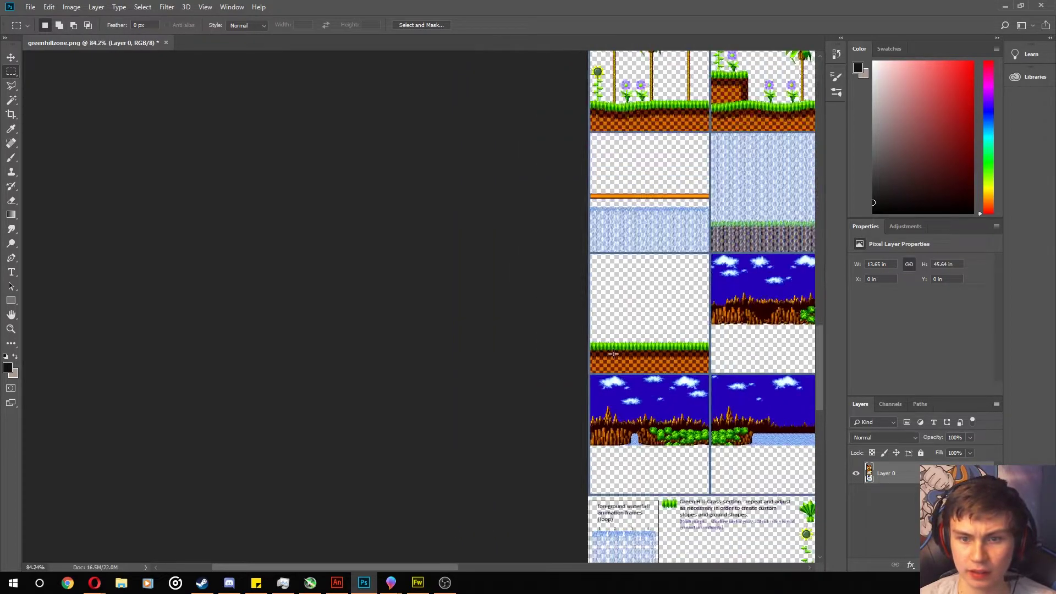
scroll(662, 337, "down", 2)
scroll(306, 437, "up", 8)
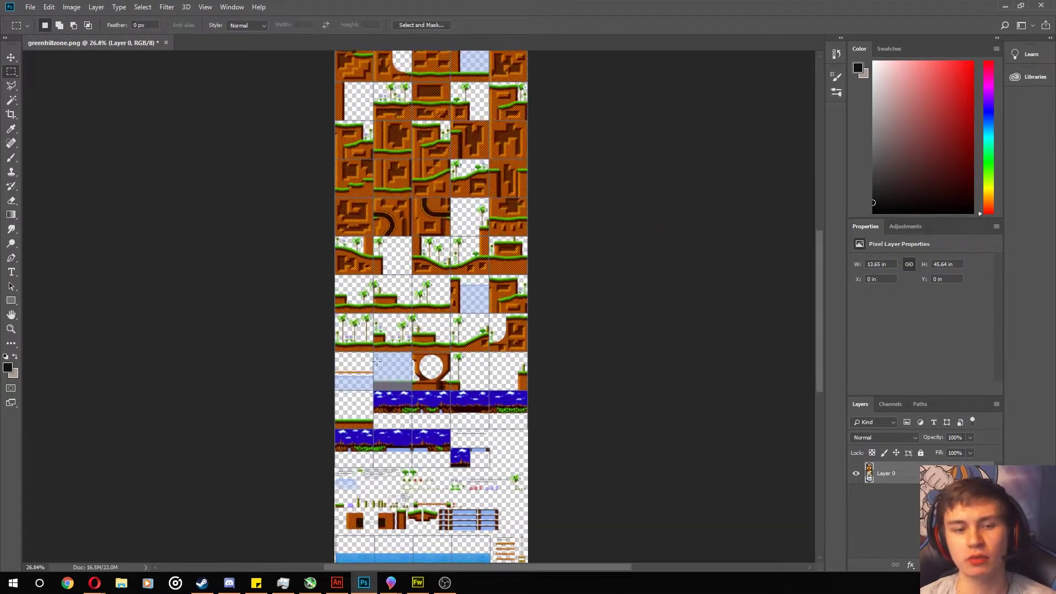
scroll(306, 438, "down", 5)
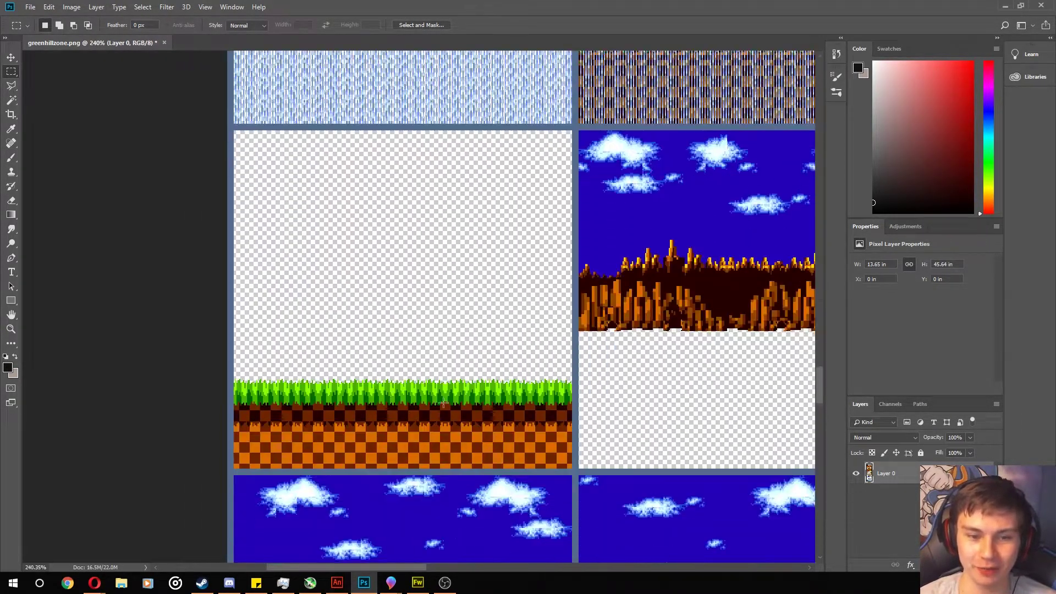
scroll(182, 408, "up", 5)
scroll(181, 408, "down", 1)
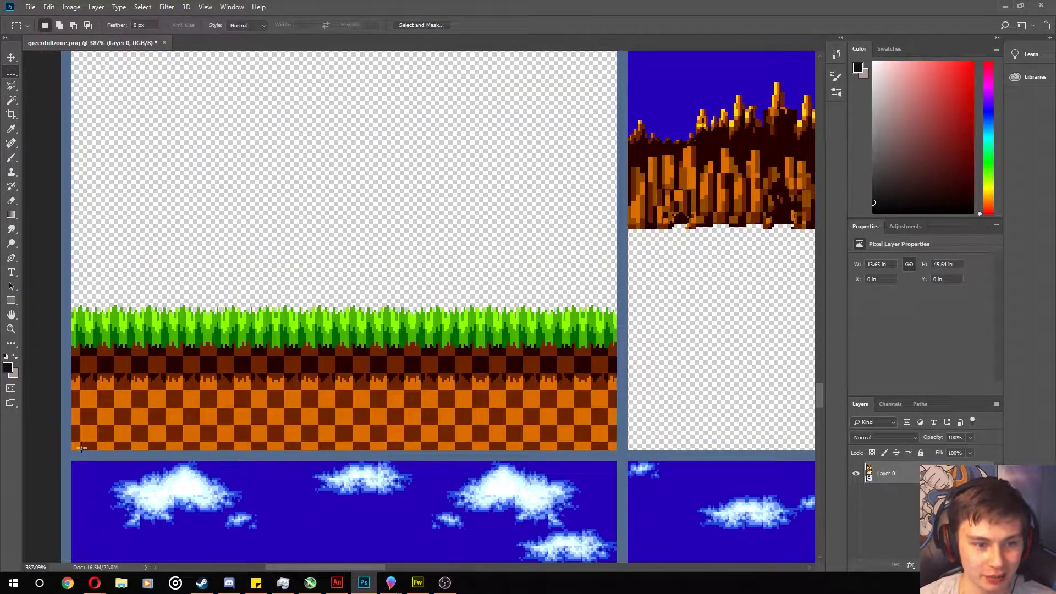
left_click_drag(73, 450, 615, 291)
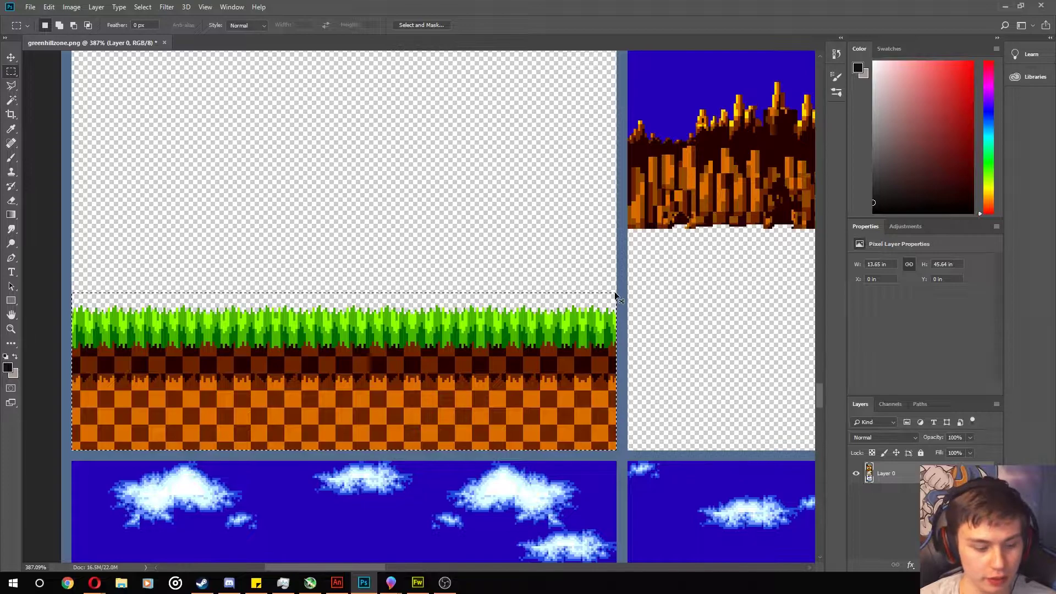
key("Delete")
Paste the 256×68 grass strip into Animate and move it off the stage's right edge.
key("alt+Tab")
key("alt+Tab")
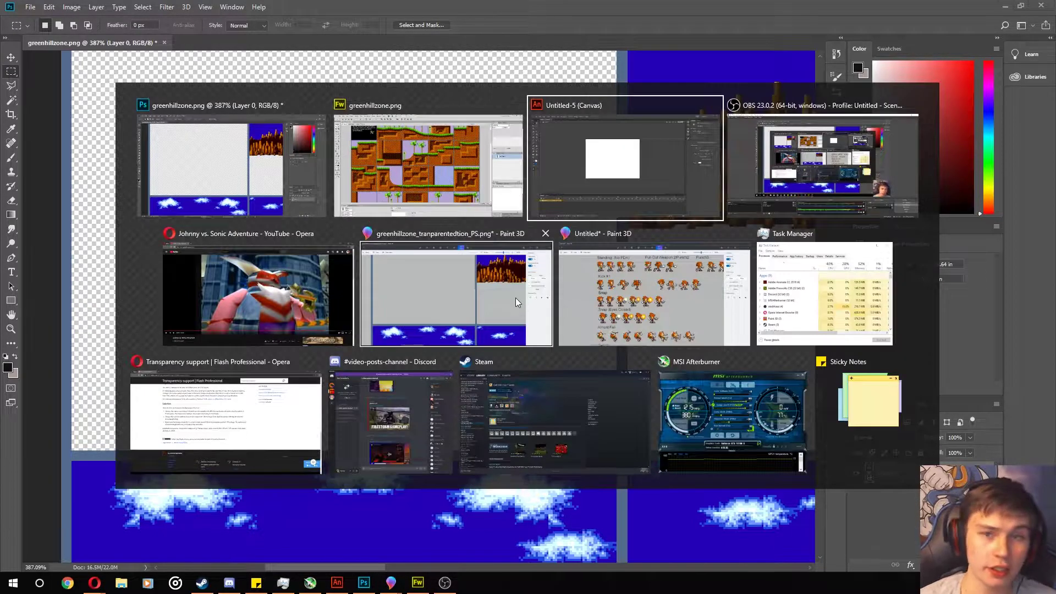
key("ctrl+v")
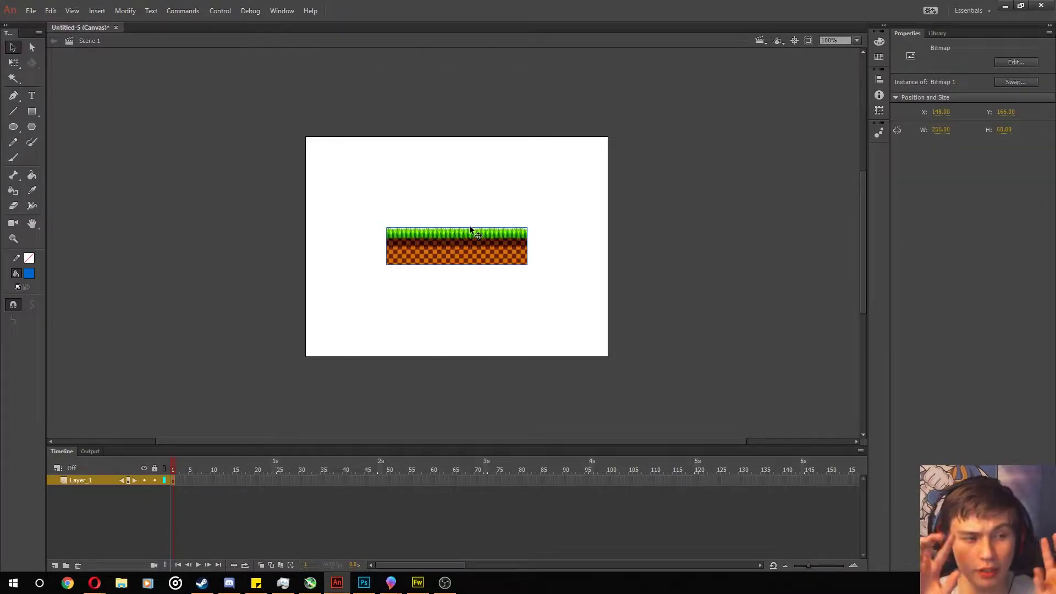
left_click_drag(495, 235, 699, 272)
left_click(716, 230)
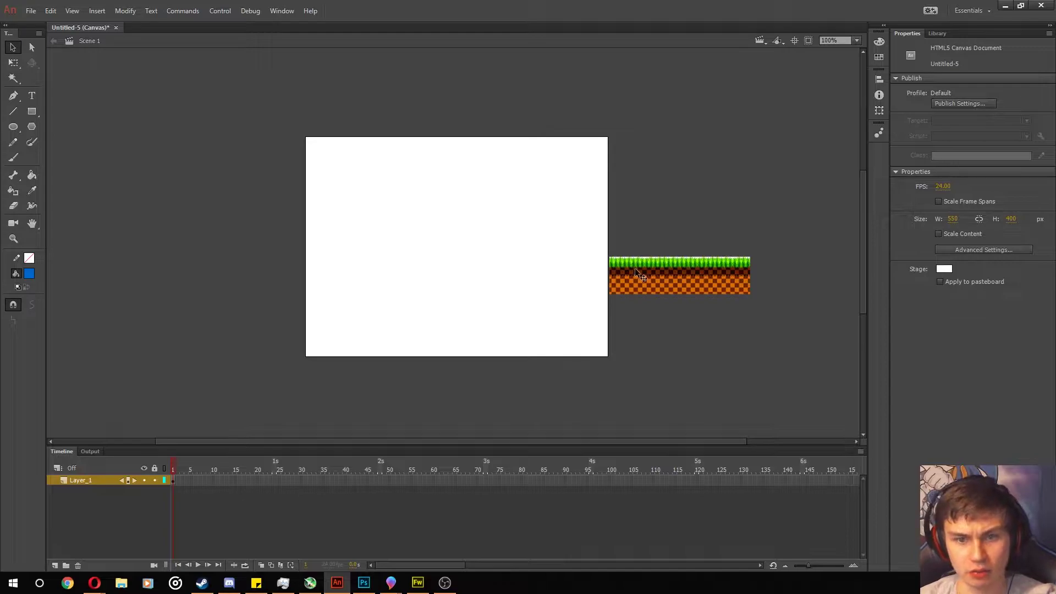
left_click(655, 269)
scroll(687, 281, "up", 5)
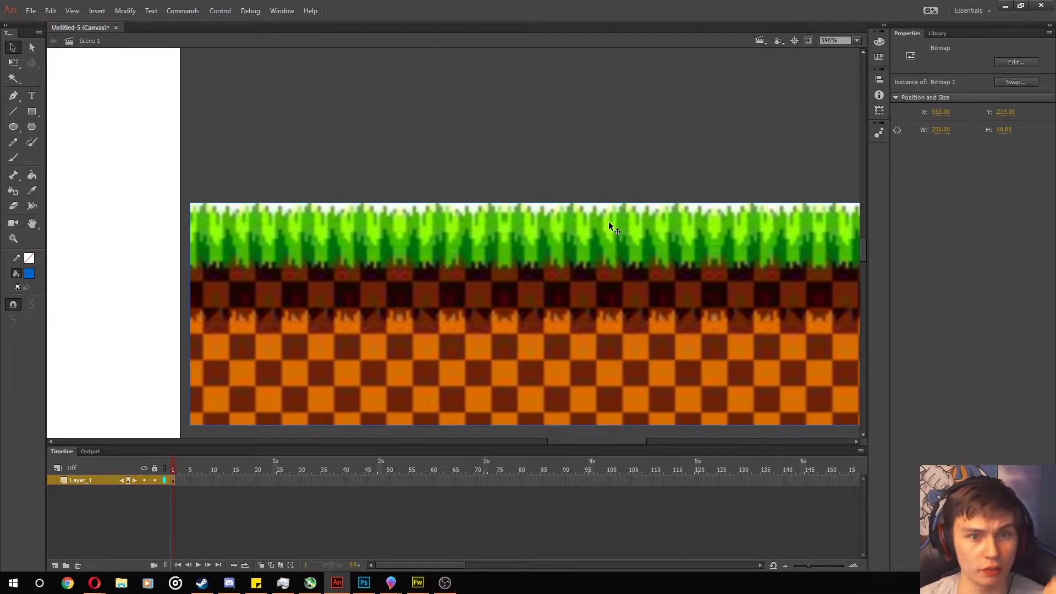
scroll(599, 236, "down", 2)
scroll(589, 250, "up", 2)
Return to Photoshop and zoom out to view greenhillzone.png's transparent tile areas.
key("alt+Tab")
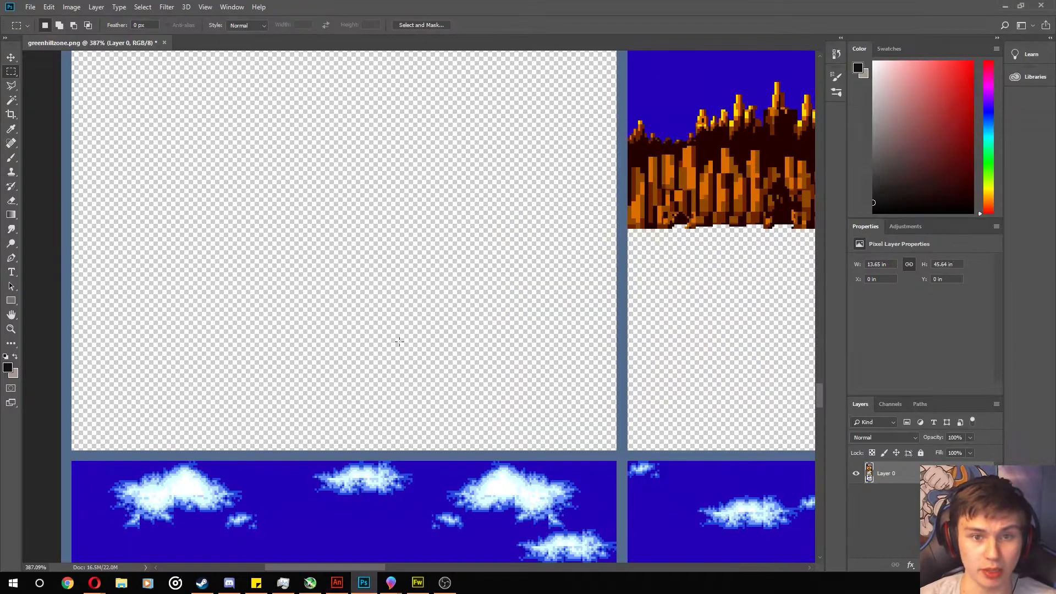
scroll(370, 276, "down", 6)
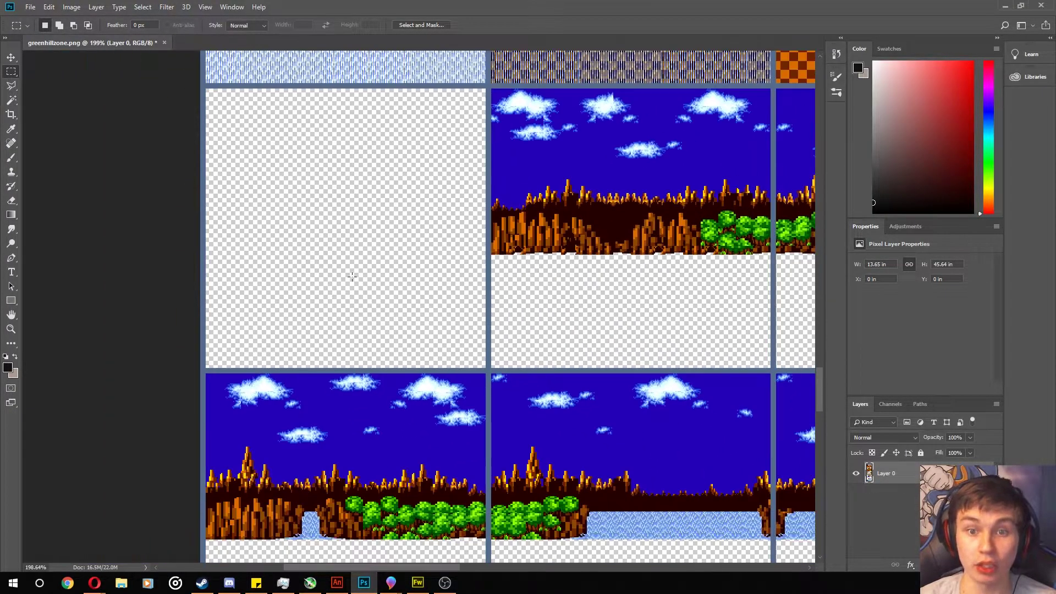
scroll(388, 251, "down", 1)
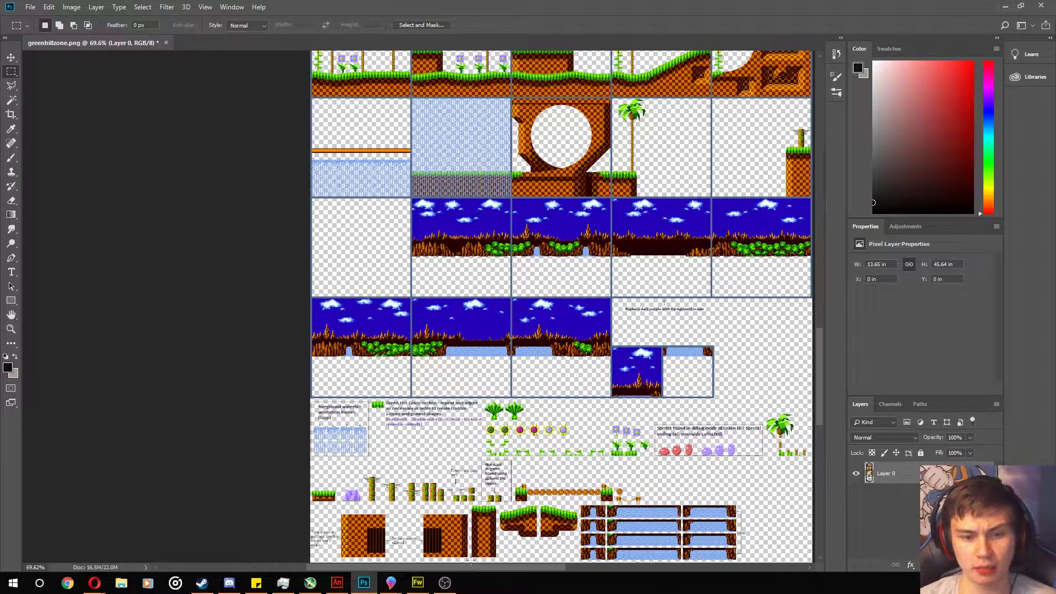
In Fireworks, select the lavender background and all similar areas, and delete them to transparency.
left_click(418, 582)
scroll(283, 302, "down", 10)
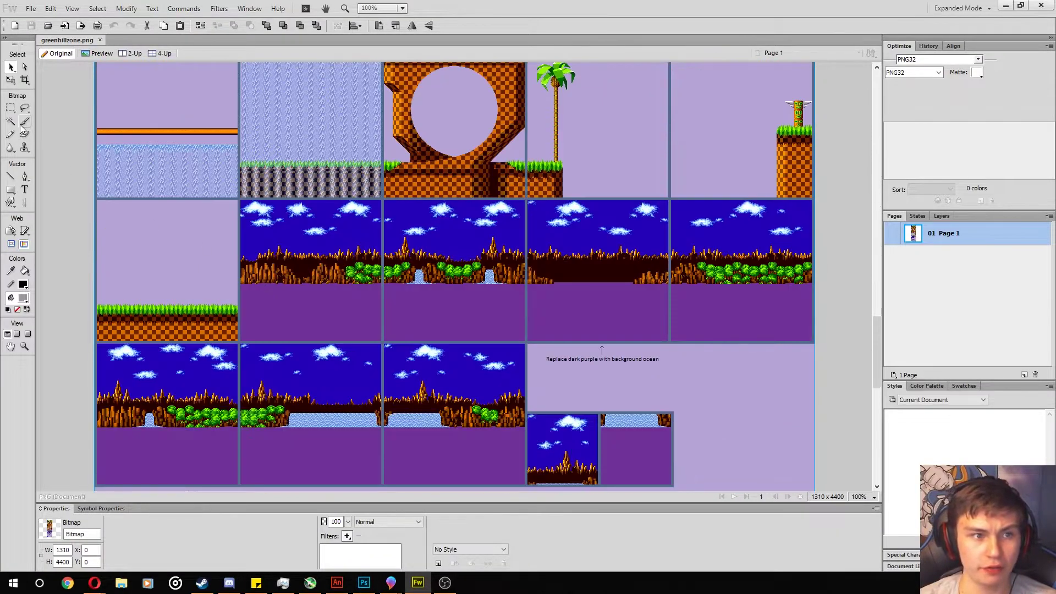
left_click(11, 121)
left_click(114, 256)
right_click(114, 256)
left_click(140, 380)
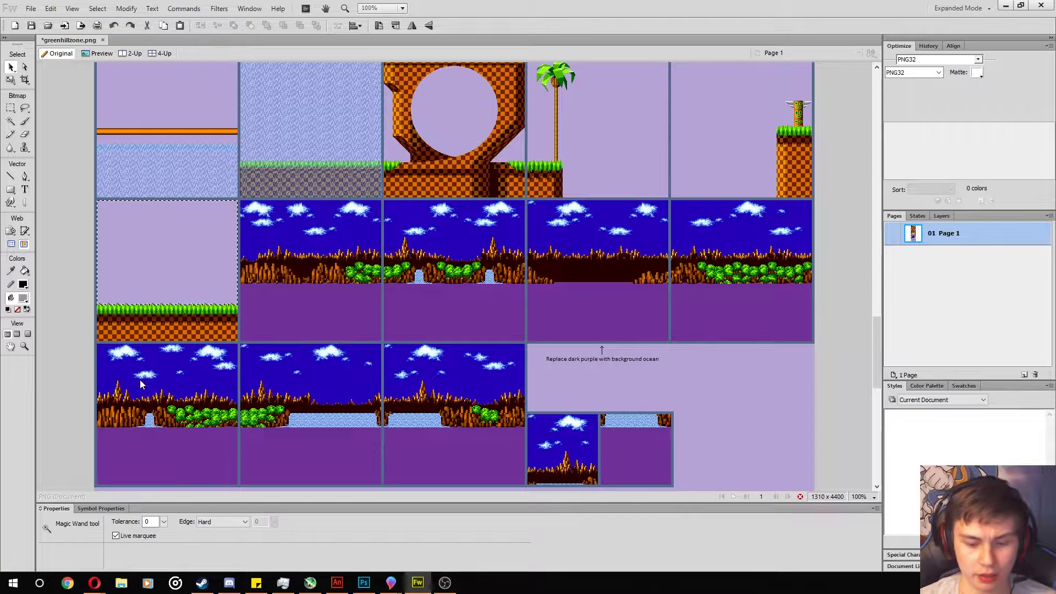
key("Delete")
scroll(114, 283, "down", 2)
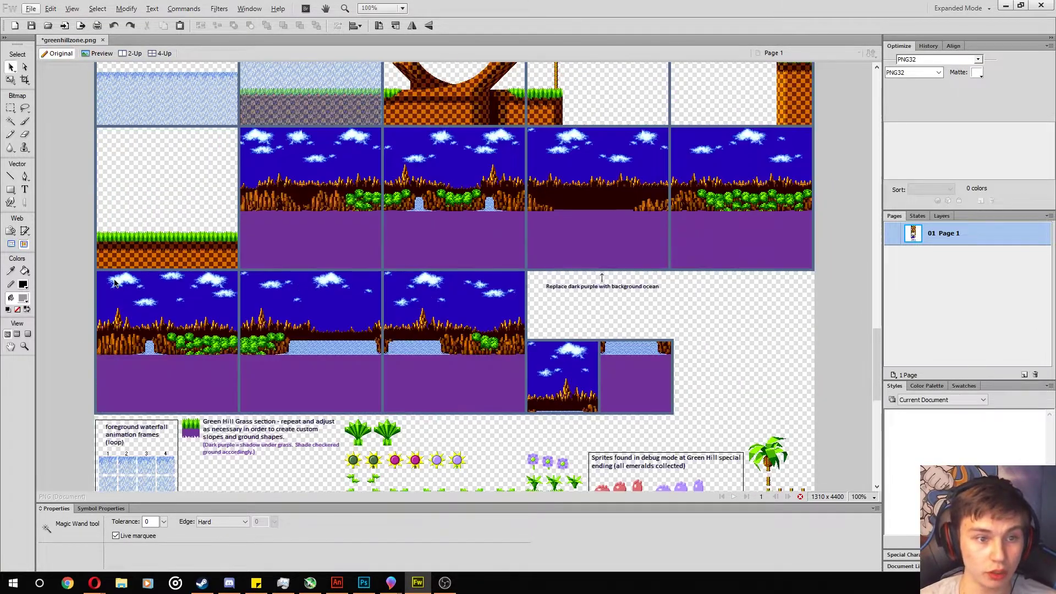
scroll(115, 283, "up", 3)
key("v")
scroll(305, 342, "down", 5)
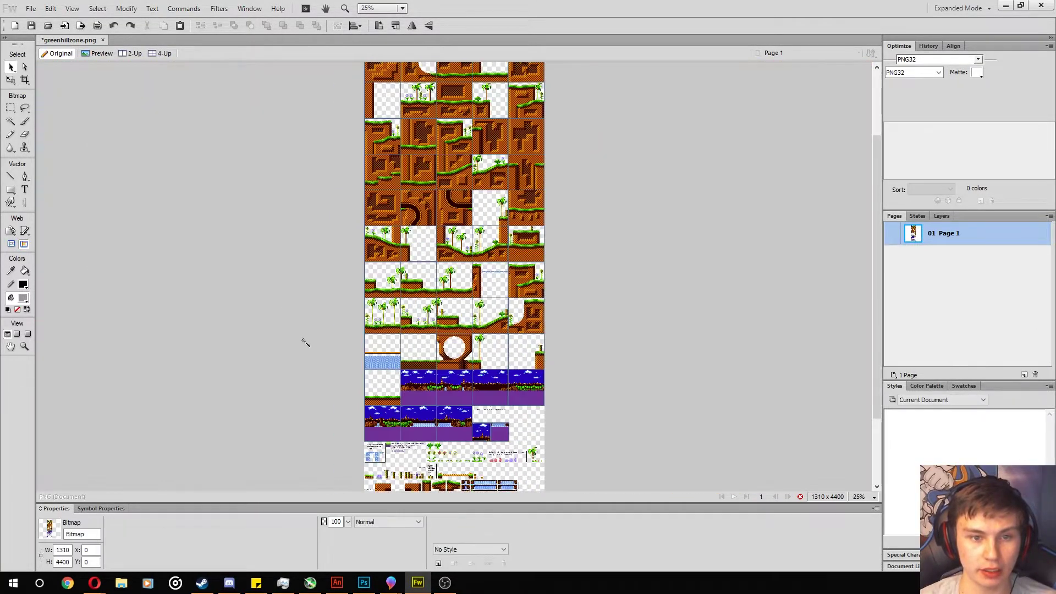
key("w")
Marquee the 256×78 grass tile, cut it, and paste it into Animate.
left_click(10, 109)
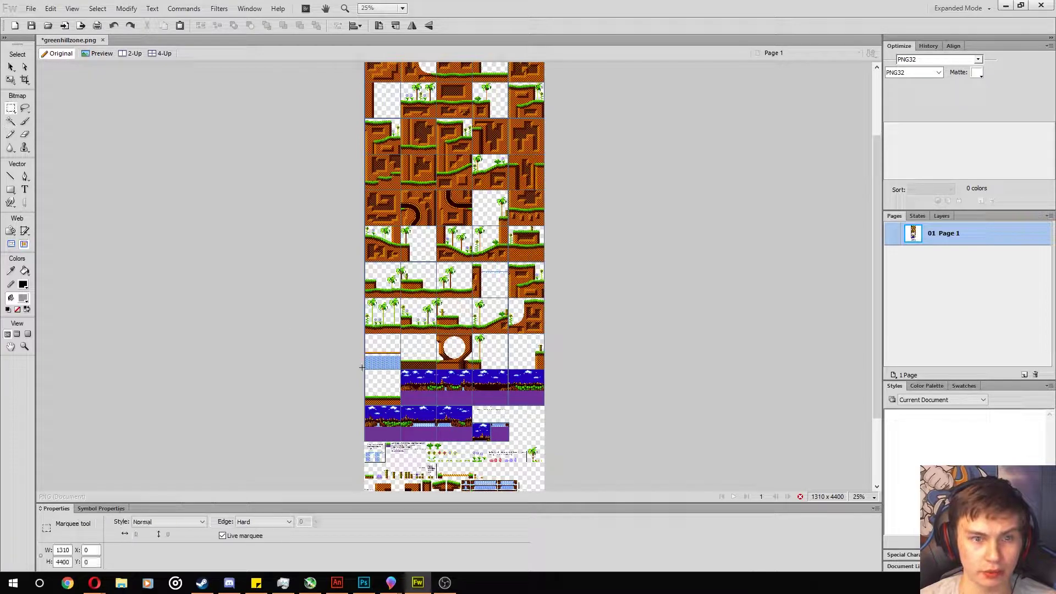
scroll(375, 381, "up", 7)
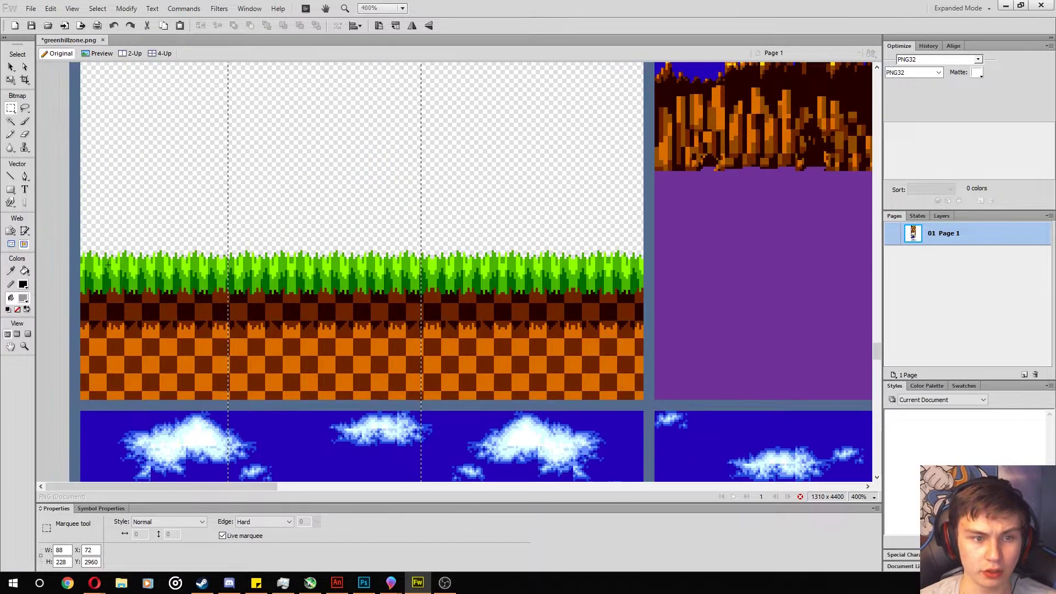
left_click_drag(82, 400, 643, 230)
key("ctrl+x")
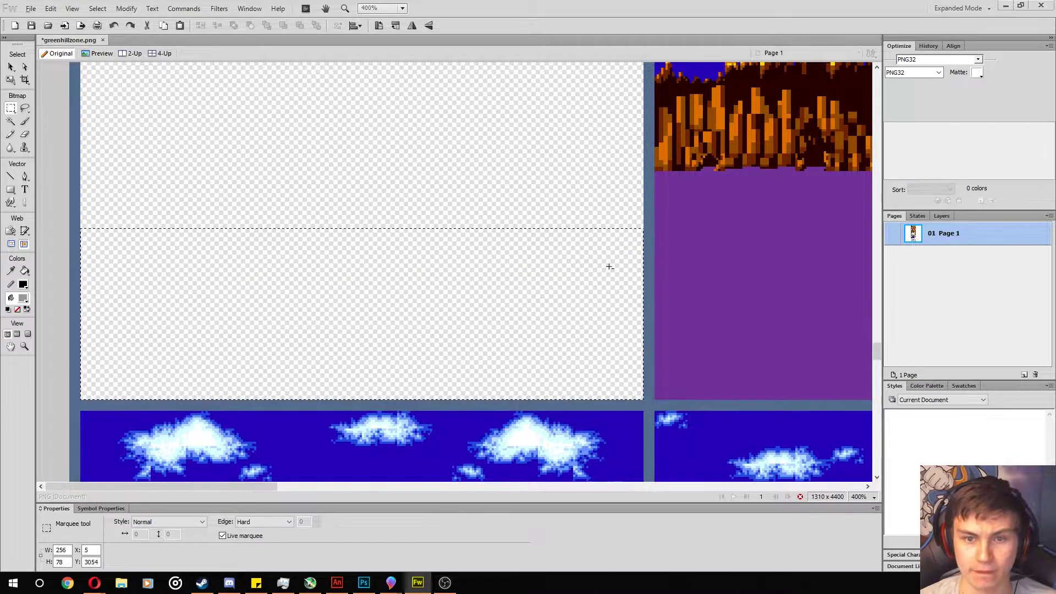
key("alt+Tab")
key("ctrl+v")
Add a new layer and paste the Fireworks grass tile onto it, below the original.
scroll(335, 259, "down", 2)
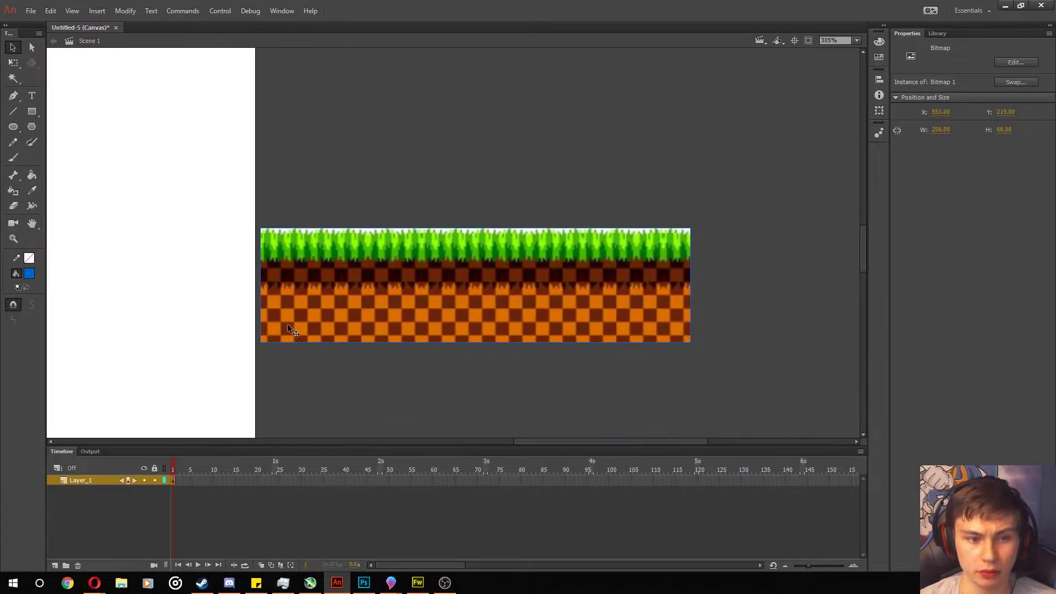
left_click(56, 565)
key("ctrl+v")
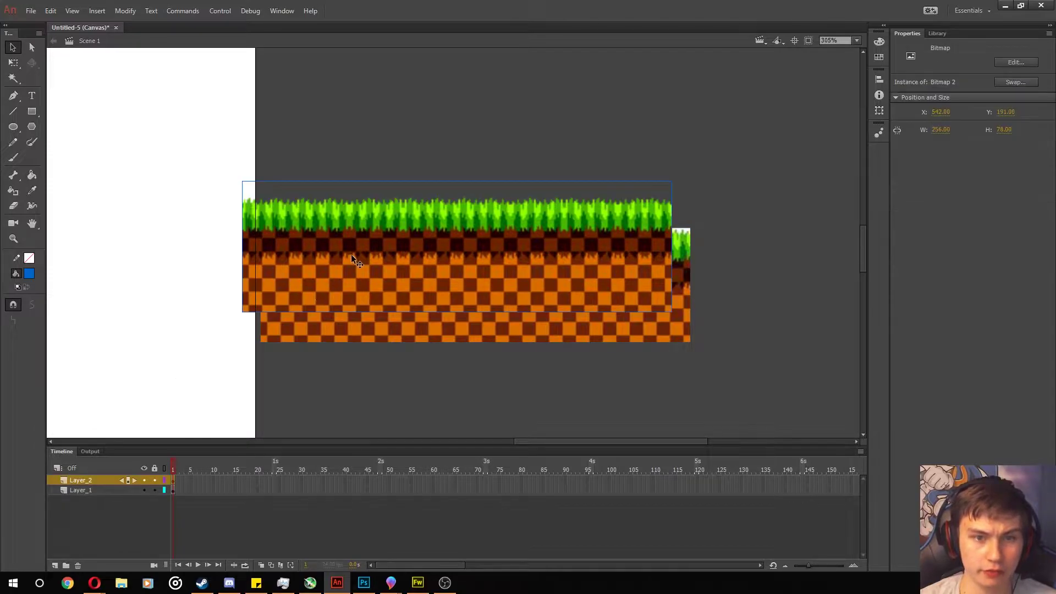
left_click_drag(351, 254, 424, 355)
left_click(486, 157)
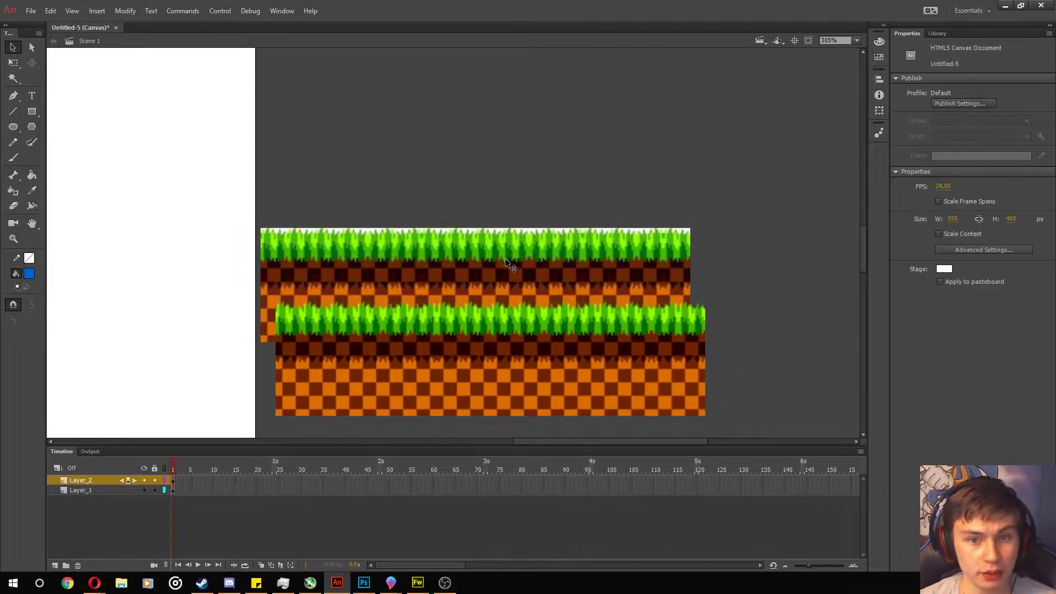
left_click_drag(528, 343, 546, 319)
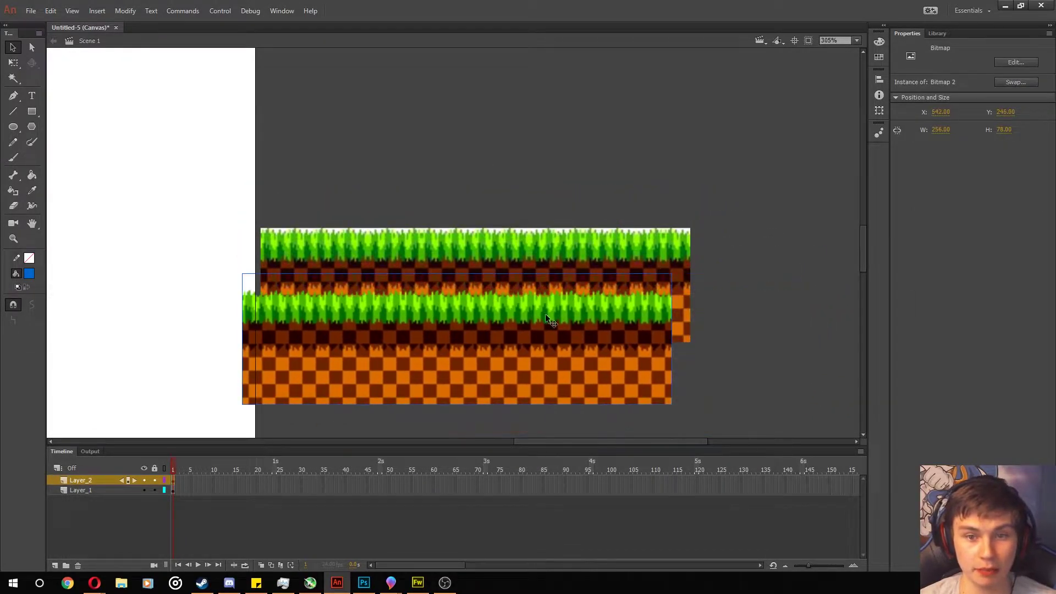
Move Layer_1 above Layer_2 and overlap the original tile onto the new one, left edges aligned.
left_click(607, 258)
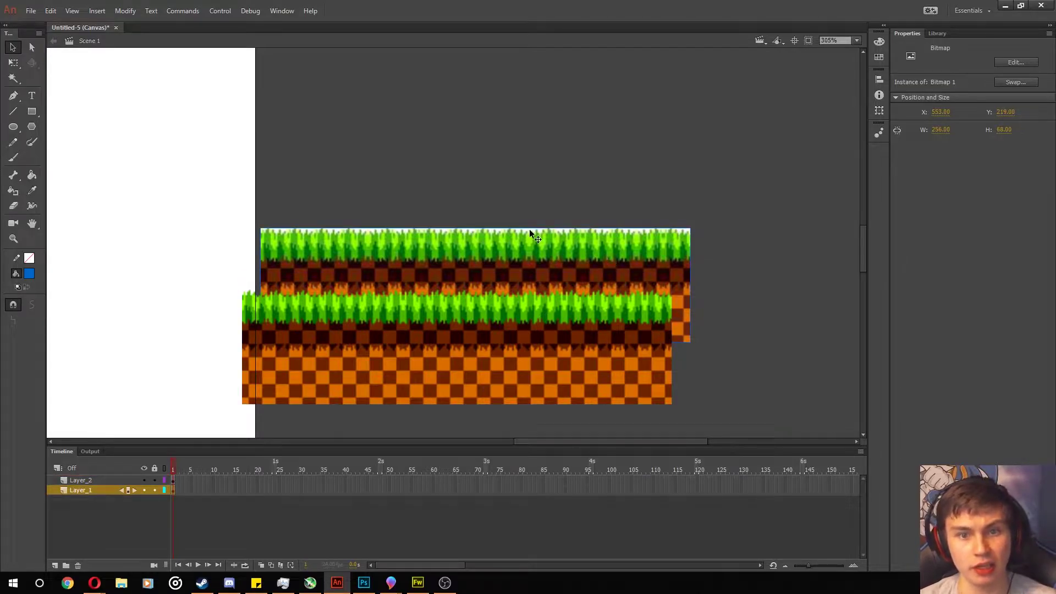
left_click_drag(78, 493, 79, 479)
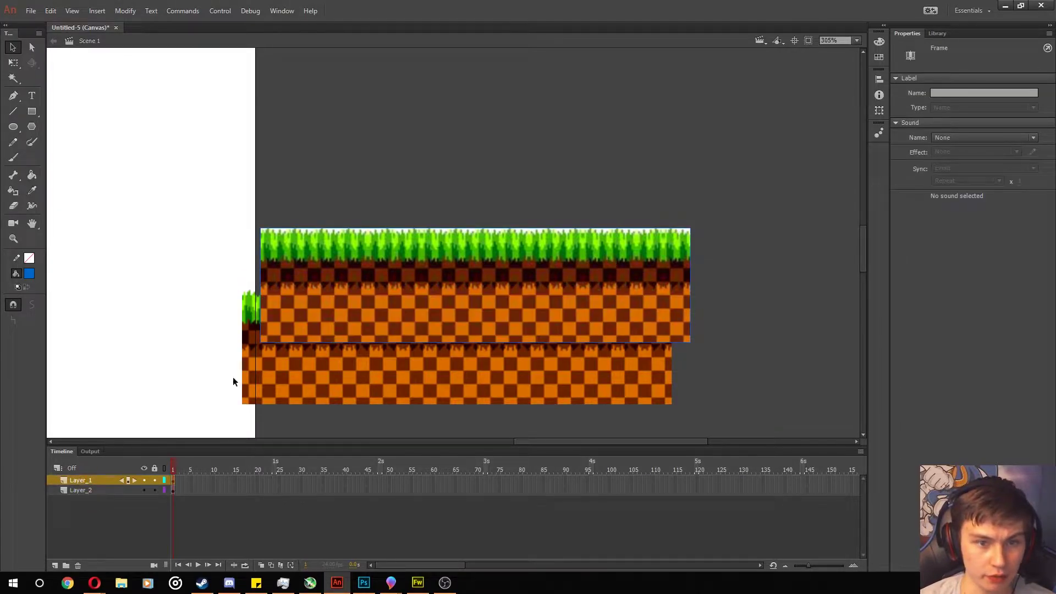
left_click_drag(421, 291, 395, 377)
left_click(449, 253)
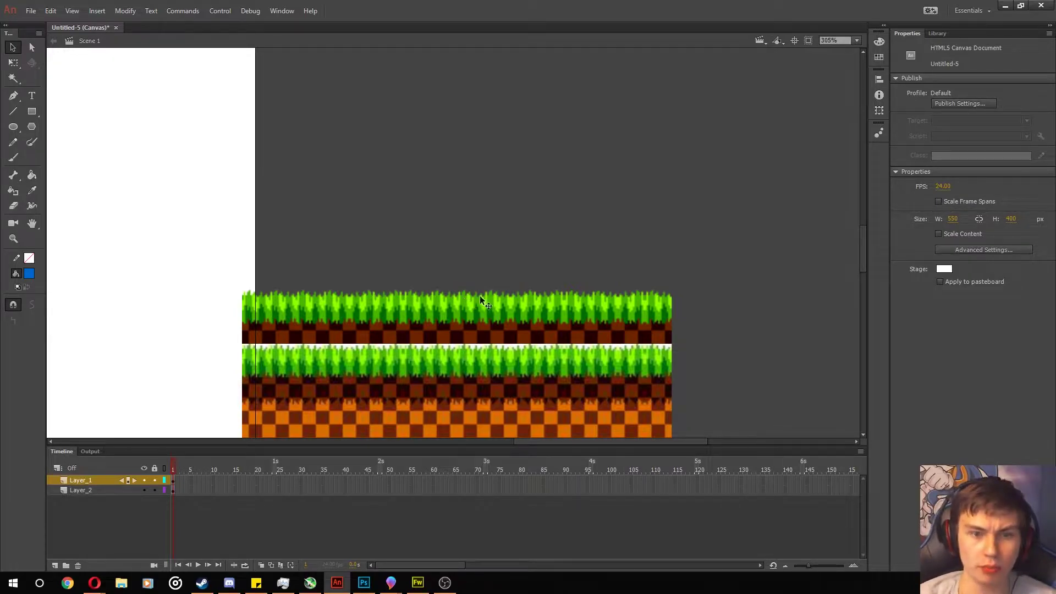
Paste another grass tile and snap it to the upper strip's right end at X 798, Y 246.
key("alt+Tab")
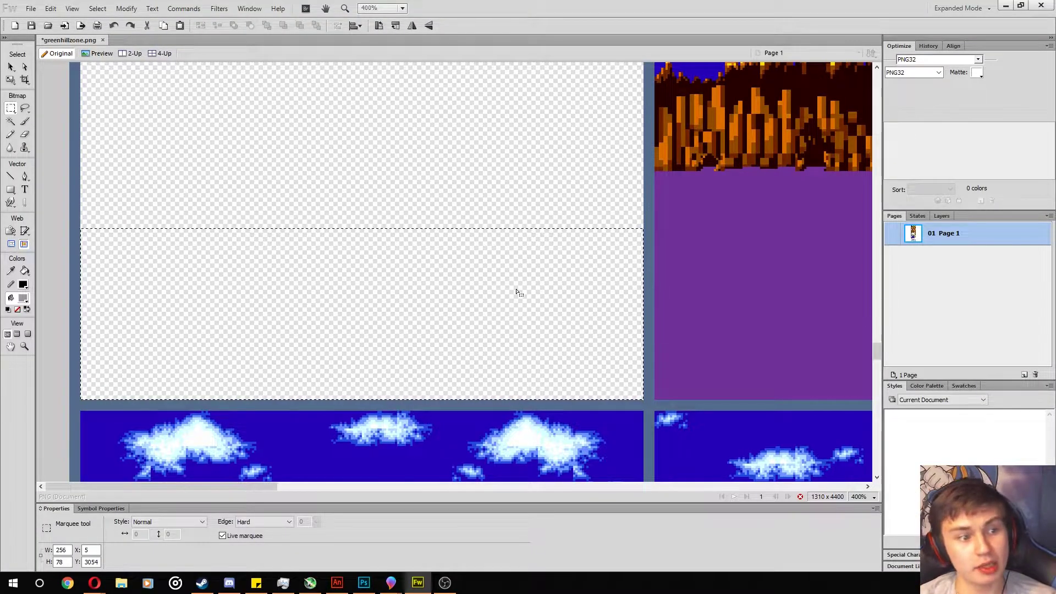
key("alt+Tab")
key("ctrl+v")
left_click_drag(452, 295, 695, 324)
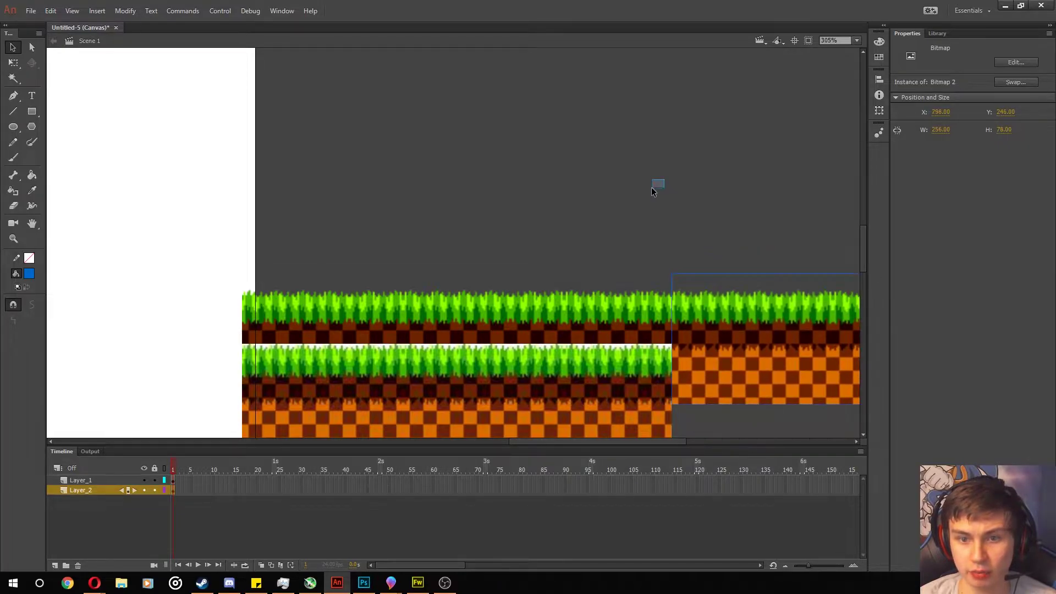
left_click(691, 206)
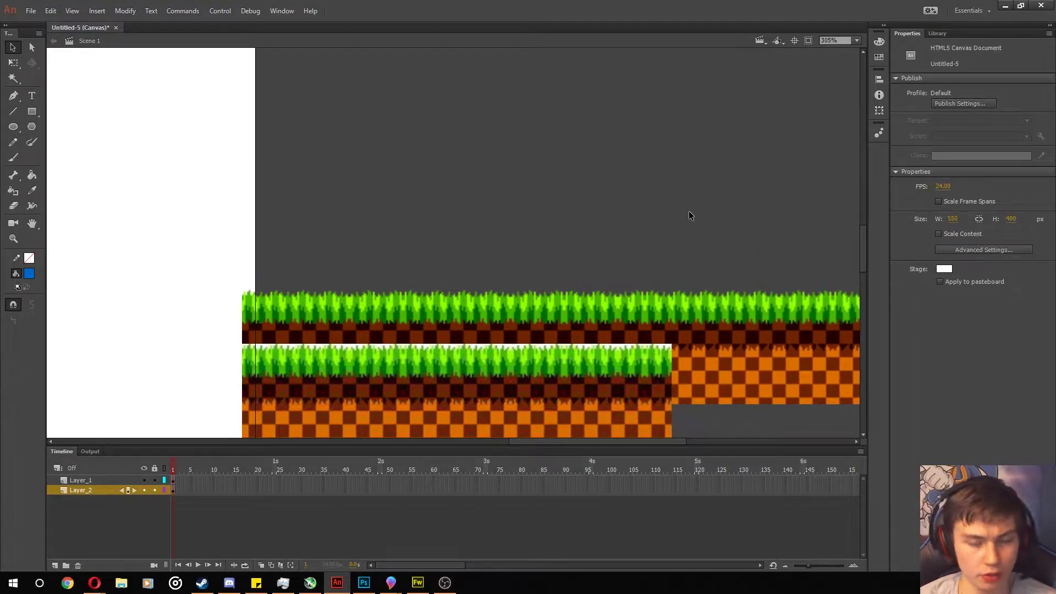
scroll(689, 210, "down", 5)
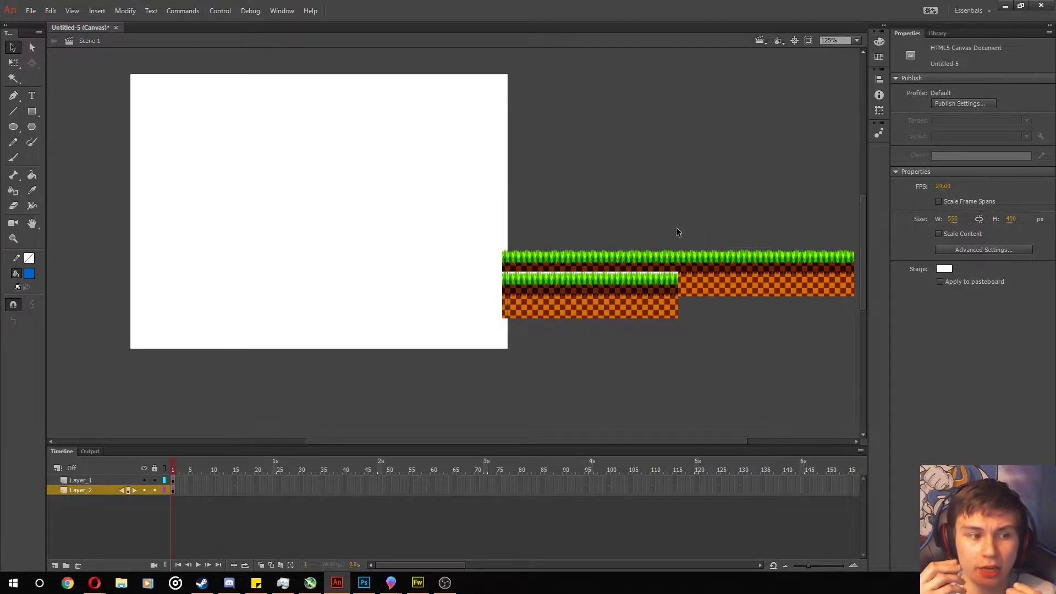
left_click(418, 582)
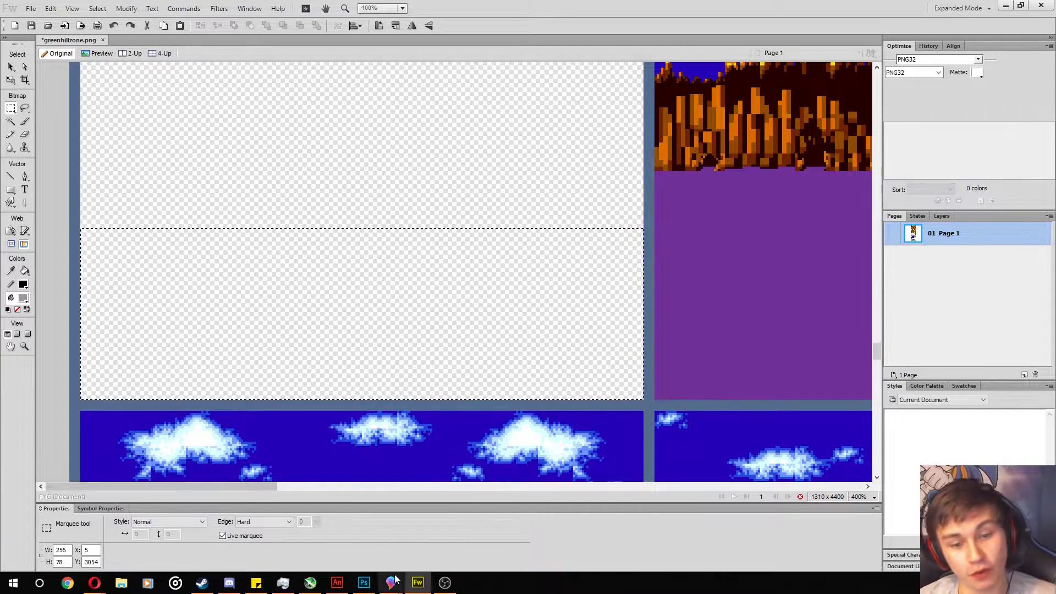
left_click(355, 588)
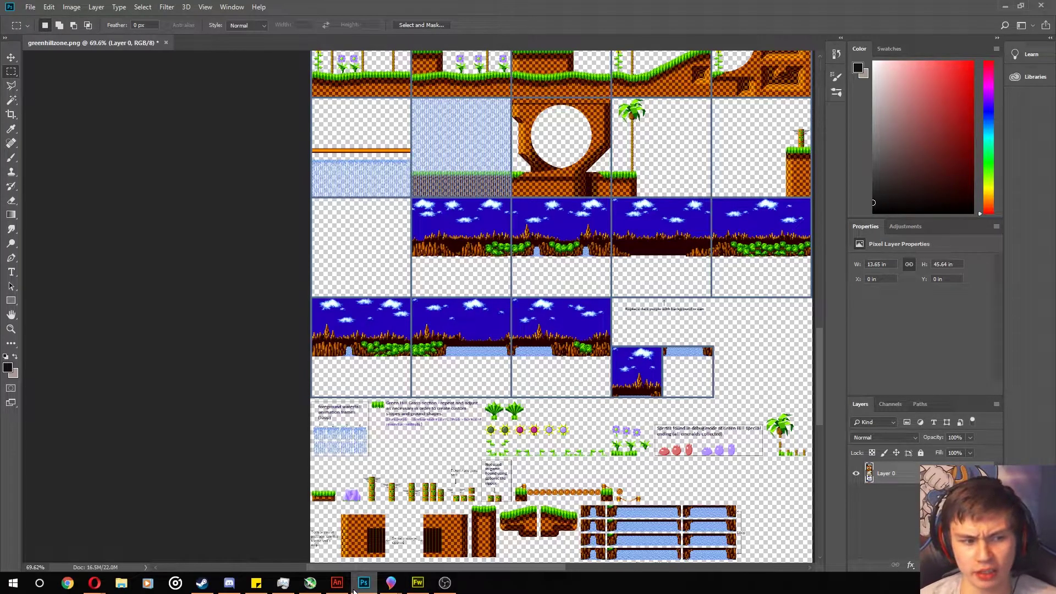
left_click(418, 585)
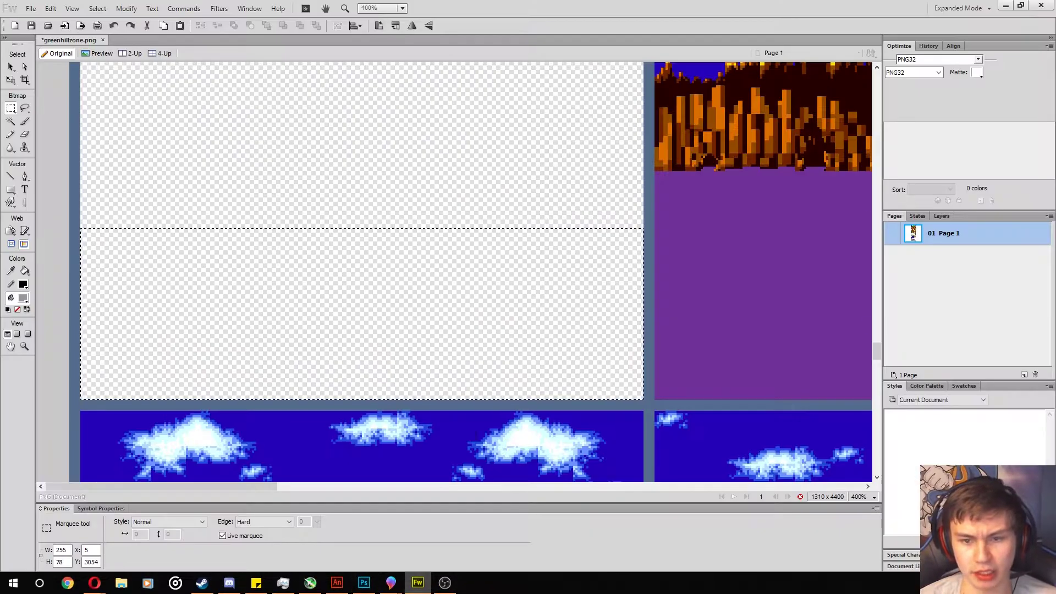
key("ctrl+minus")
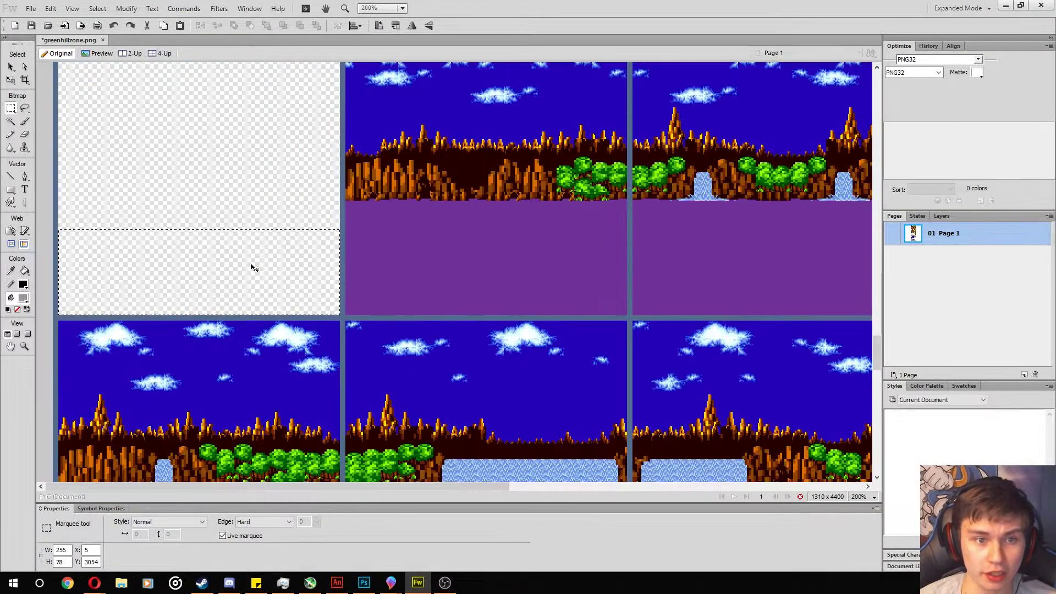
left_click(364, 583)
left_click(344, 584)
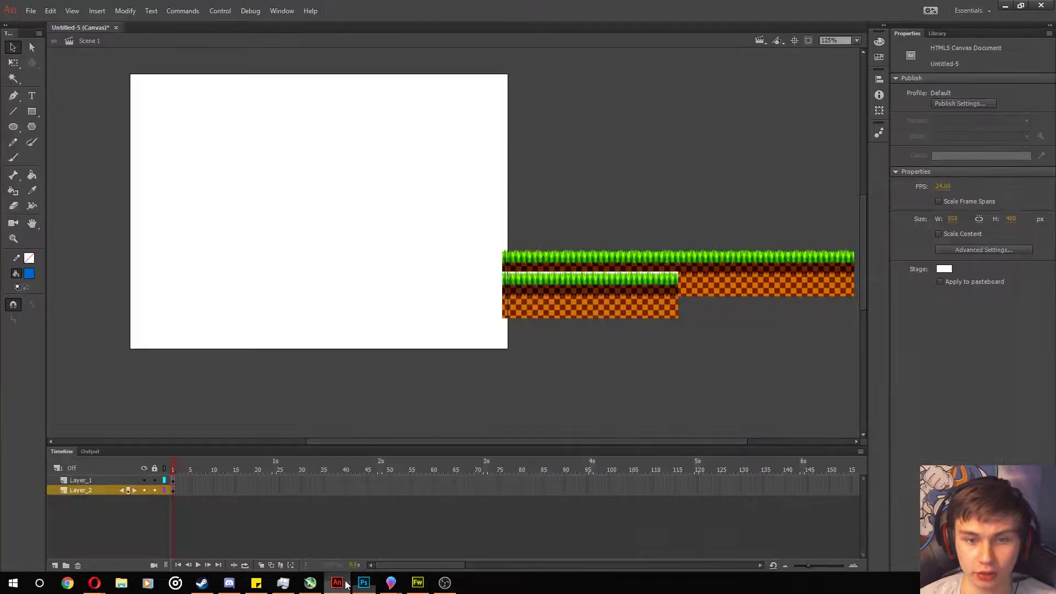
scroll(550, 284, "up", 2)
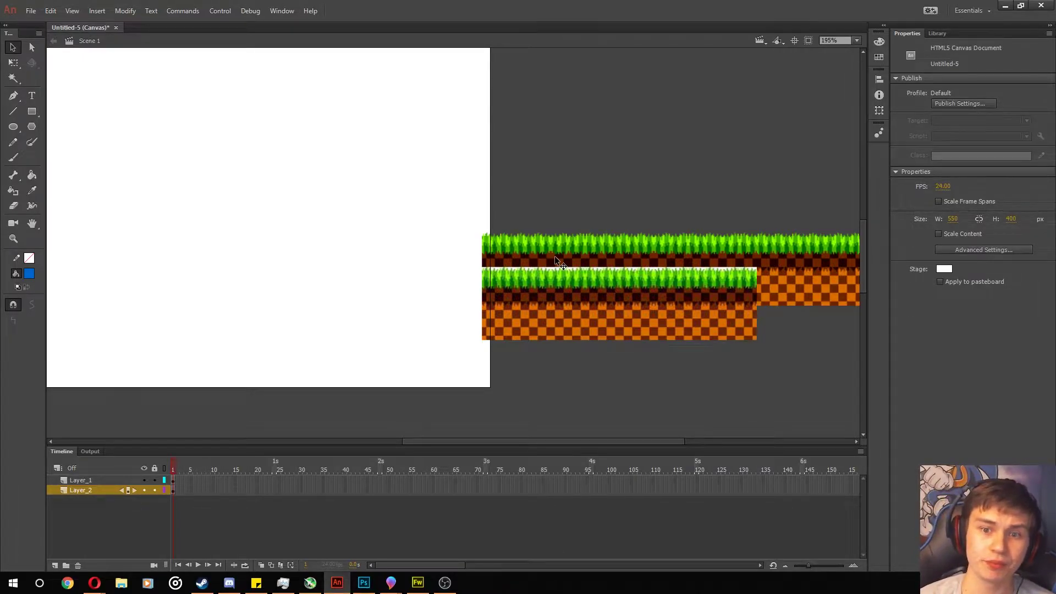
left_click(567, 296)
left_click(542, 419)
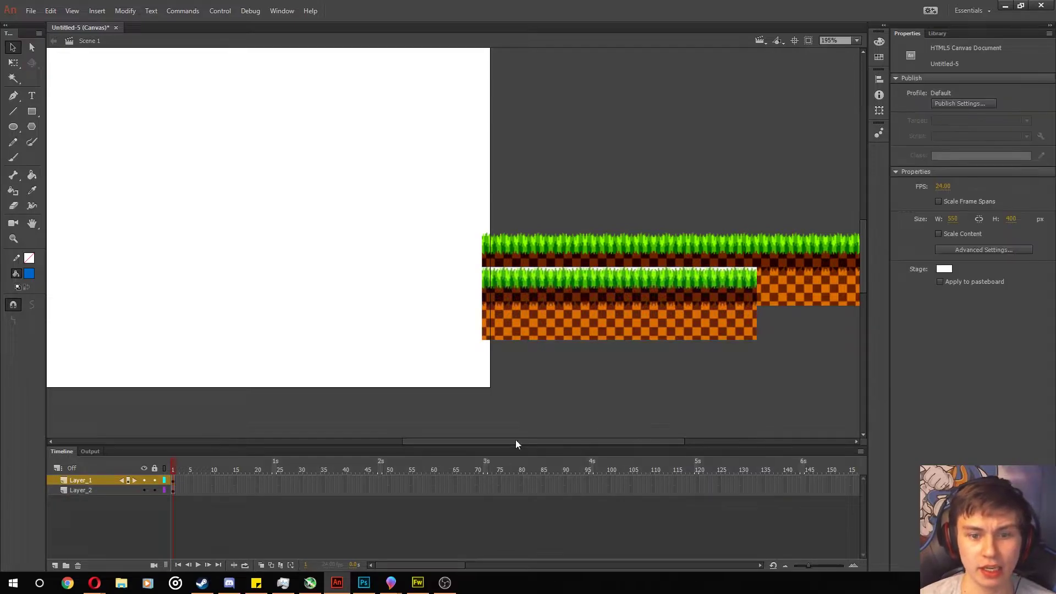
left_click_drag(516, 444, 572, 441)
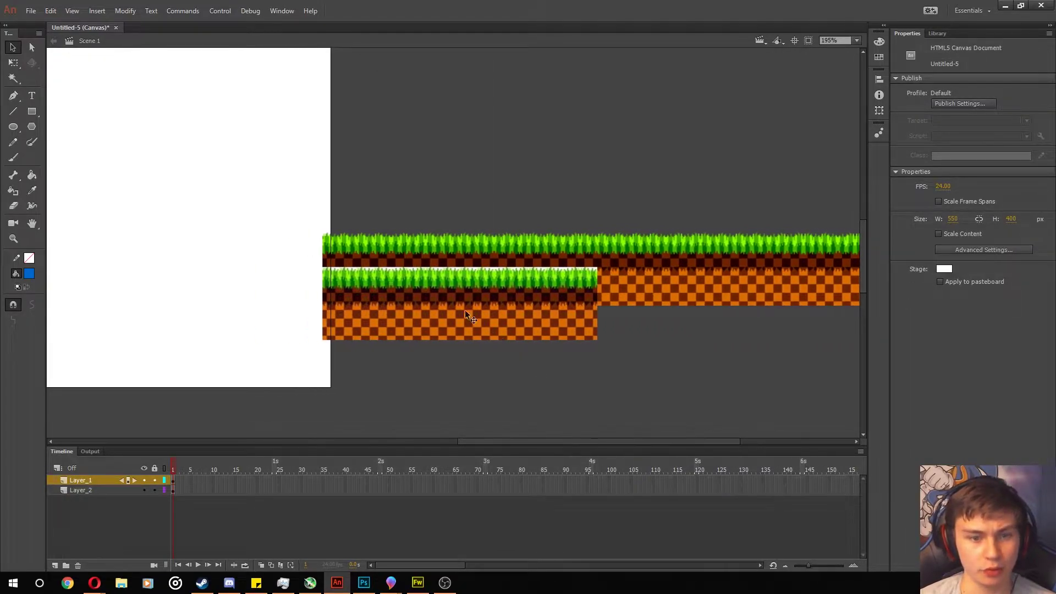
Select the lower grass strip, then read Adobe's Opera help section on removing imported bitmap backgrounds.
left_click(442, 280)
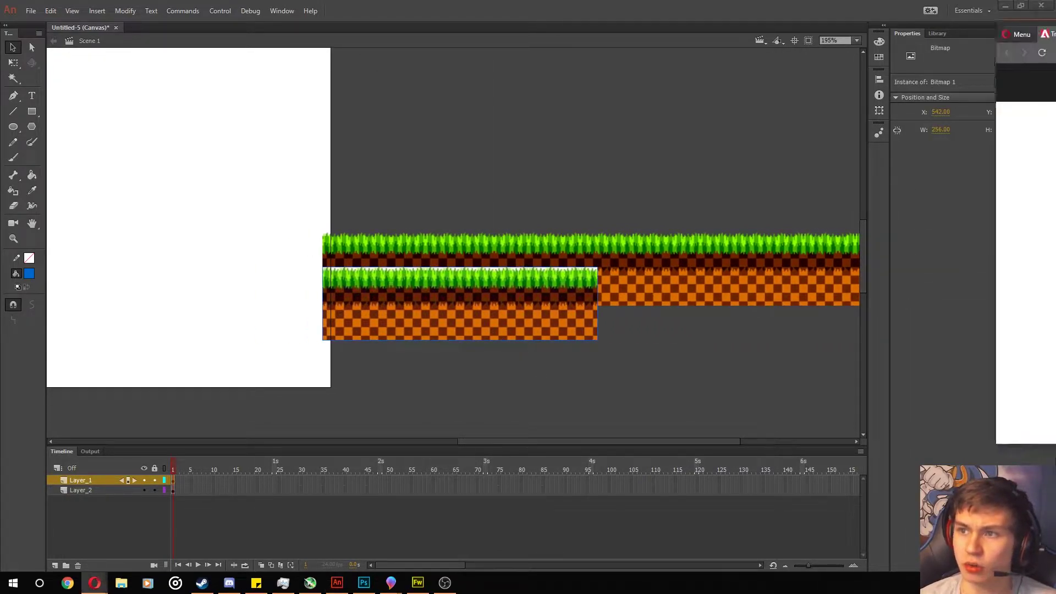
key("alt+Tab")
scroll(457, 322, "up", 8)
scroll(456, 321, "up", 10)
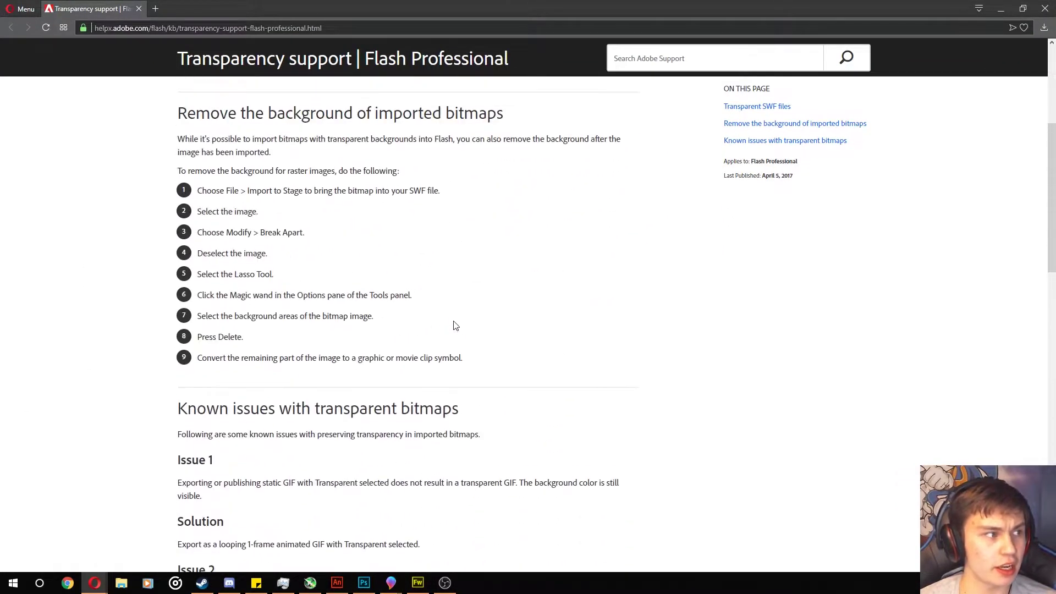
scroll(459, 329, "down", 3)
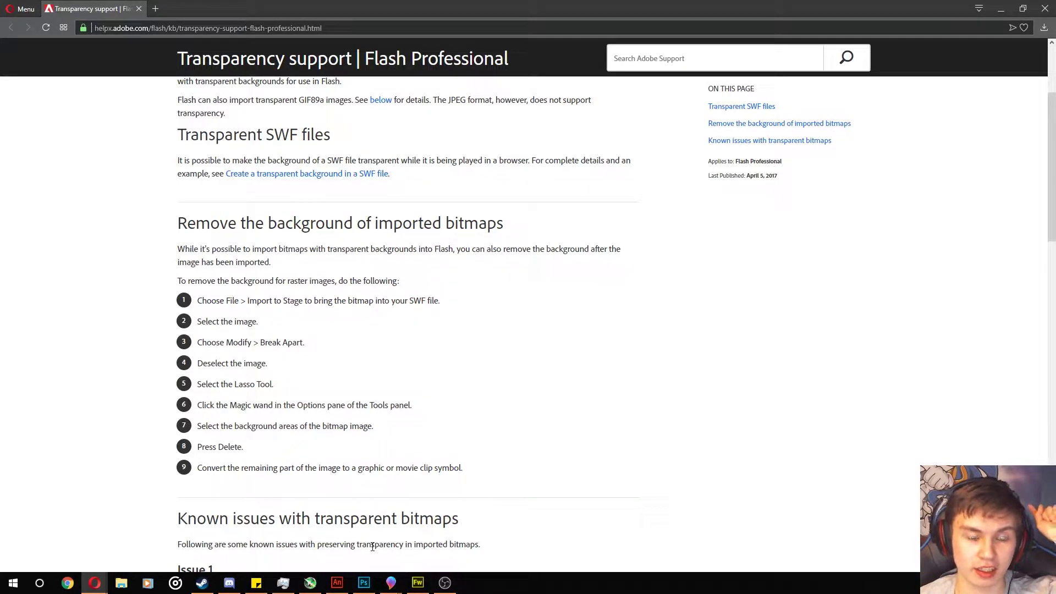
Back in Animate, zoom in and nudge the lower grass strip down one pixel.
left_click(418, 583)
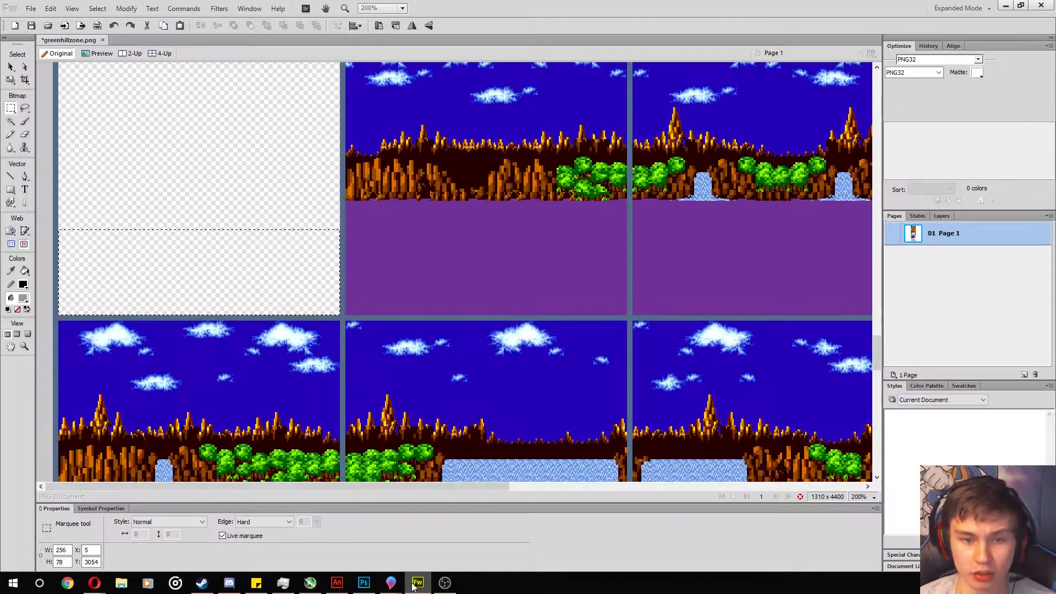
left_click(364, 582)
left_click(337, 583)
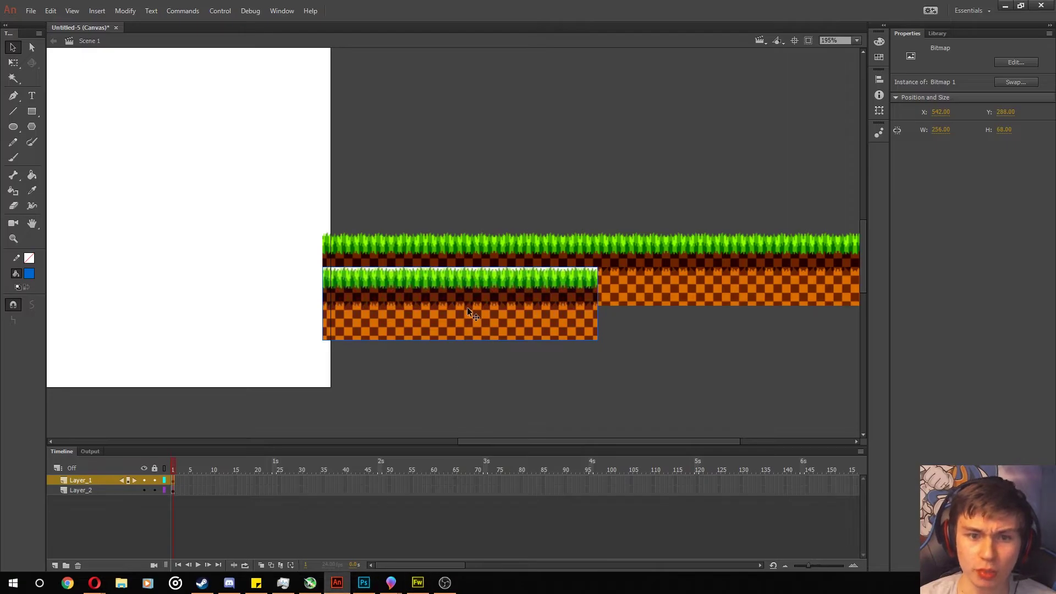
scroll(440, 305, "up", 2)
scroll(435, 303, "up", 3)
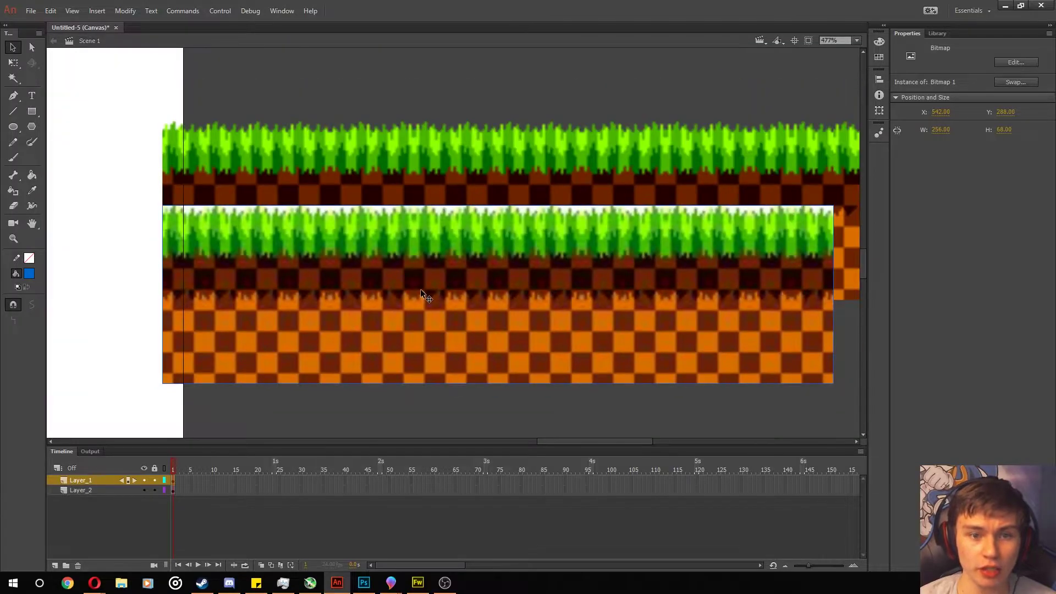
left_click(286, 404)
left_click_drag(259, 329, 259, 332)
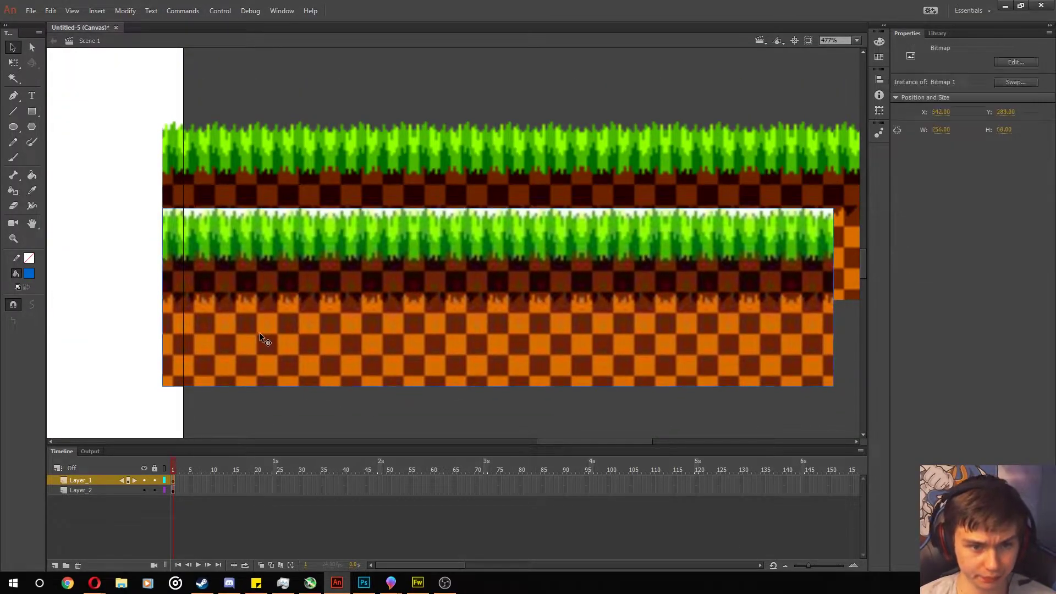
Rename the two grass-strip layers to 'BG PS' and 'BG FW'.
double_click(80, 481)
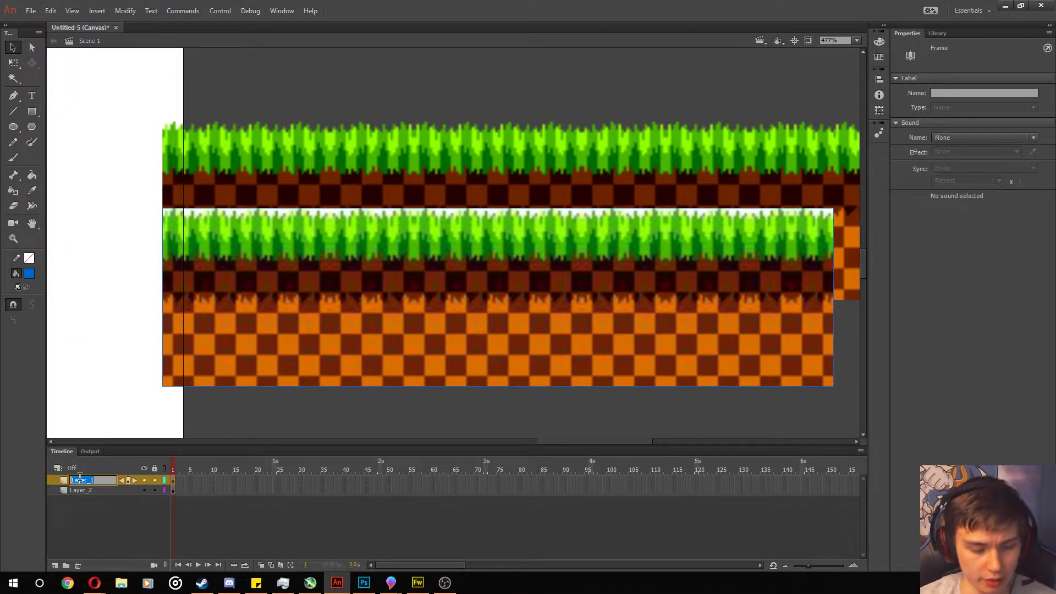
type("BG")
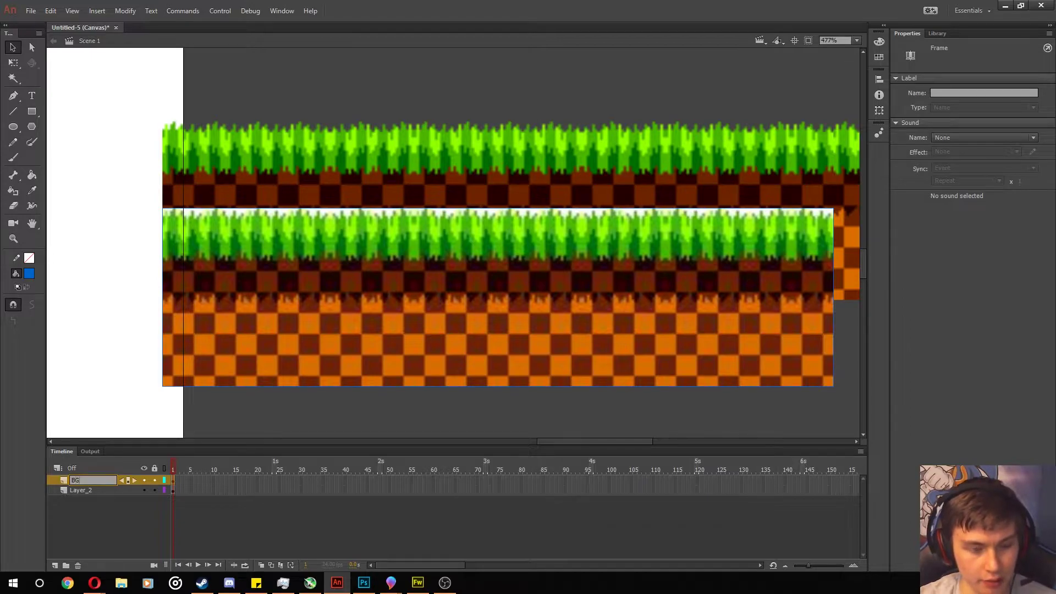
type("_S")
key("Return")
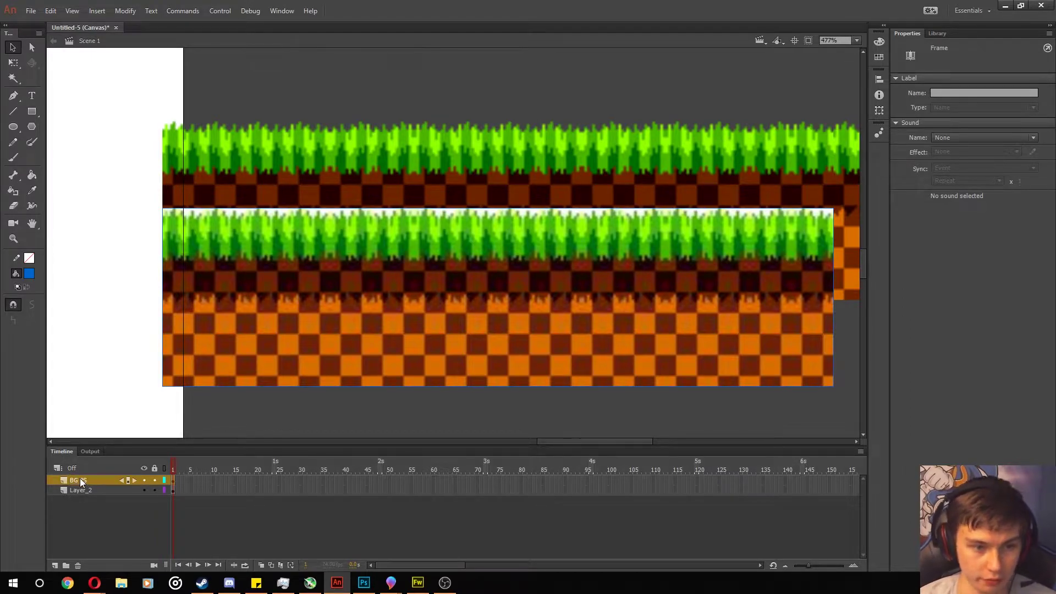
double_click(81, 489)
type("BG FW")
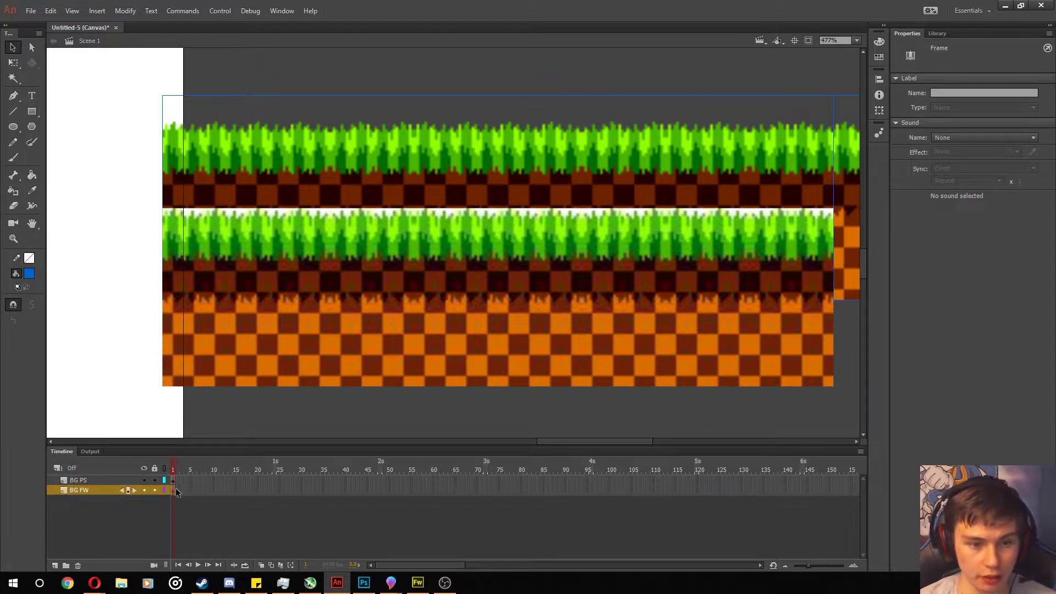
Lock the BG FW layer and move the BG PS grass strip down and right.
left_click(155, 490)
left_click_drag(278, 292, 341, 361)
right_click(439, 336)
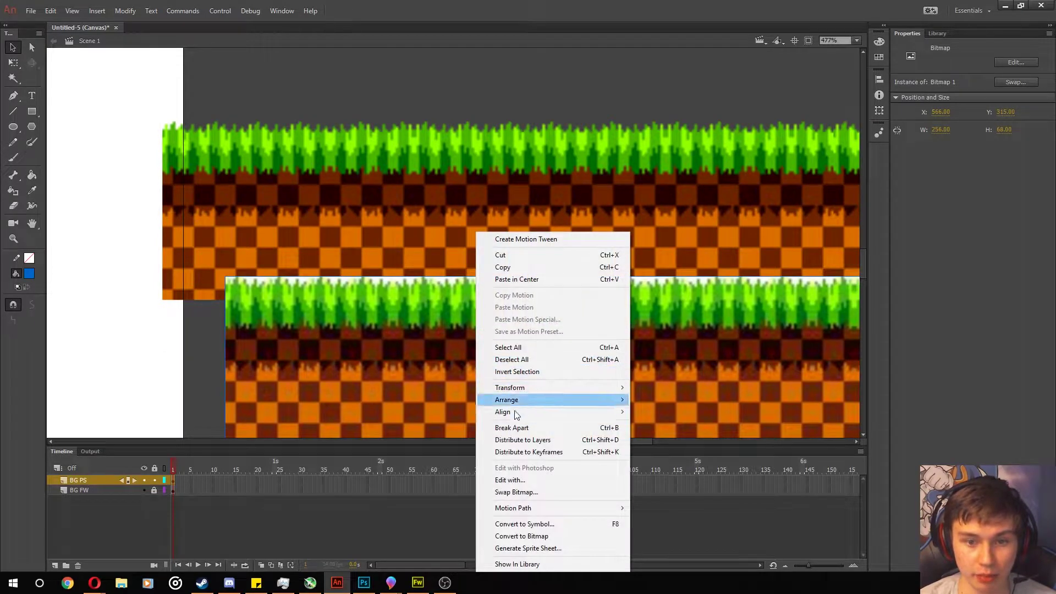
left_click(418, 356)
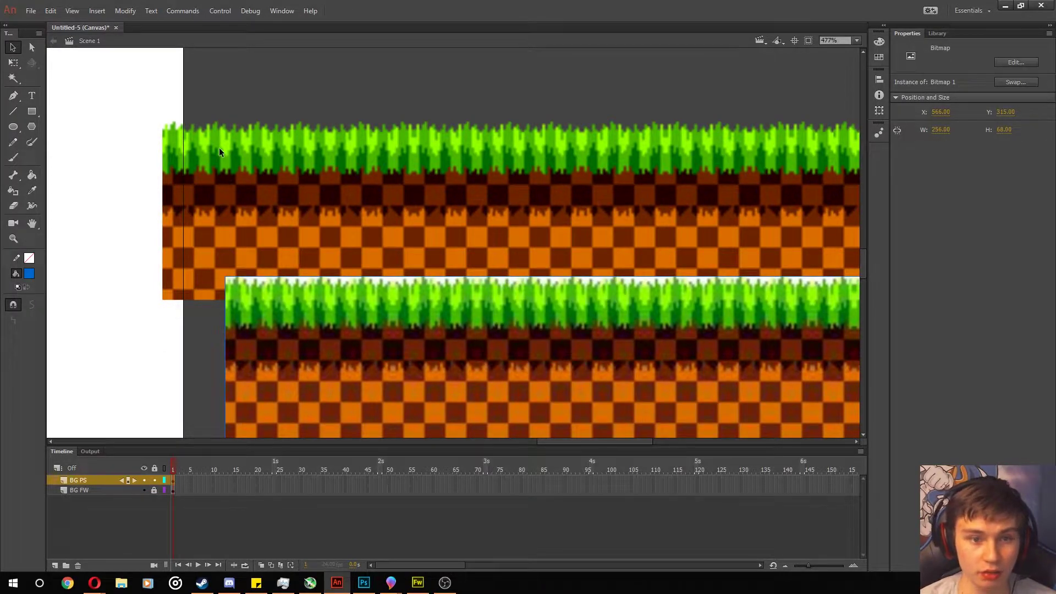
Break the BG PS grass bitmap apart into an editable shape with Modify > Break Apart.
left_click(58, 14)
left_click(62, 12)
left_click(65, 11)
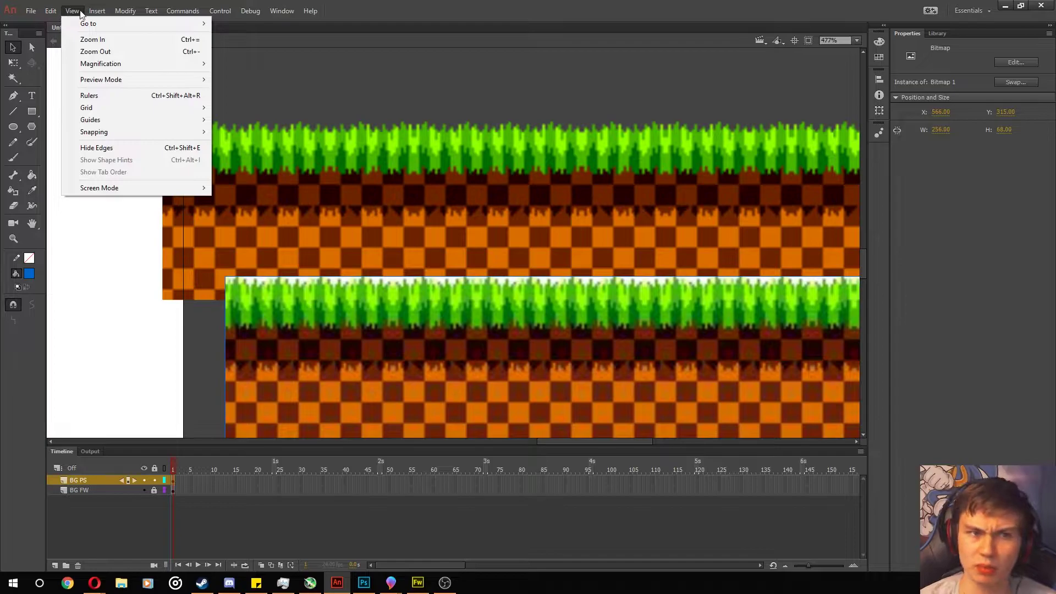
mouse_move(156, 11)
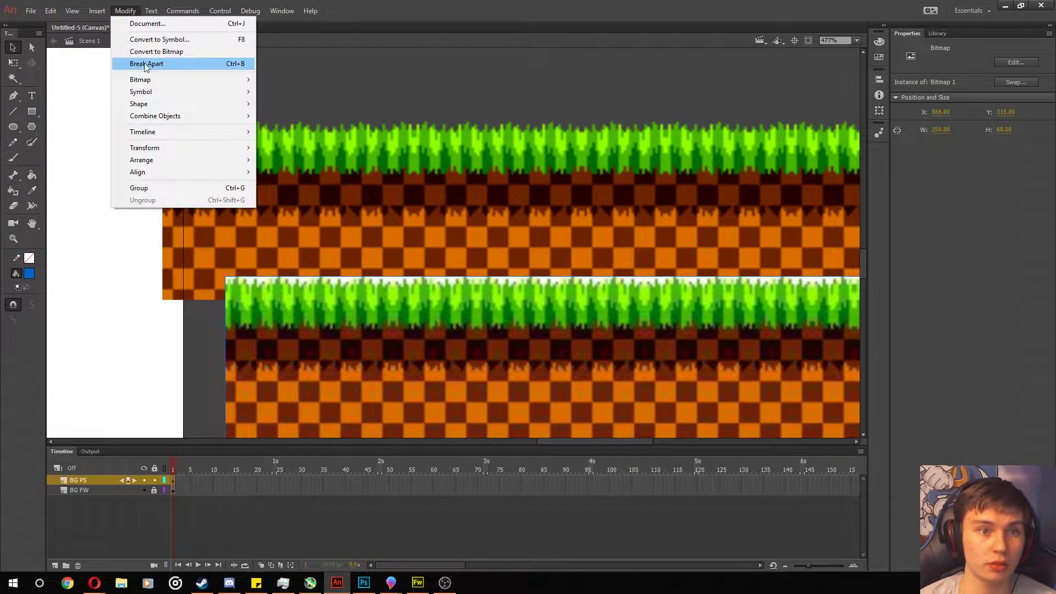
left_click(210, 65)
scroll(398, 219, "down", 4)
scroll(450, 224, "up", 2)
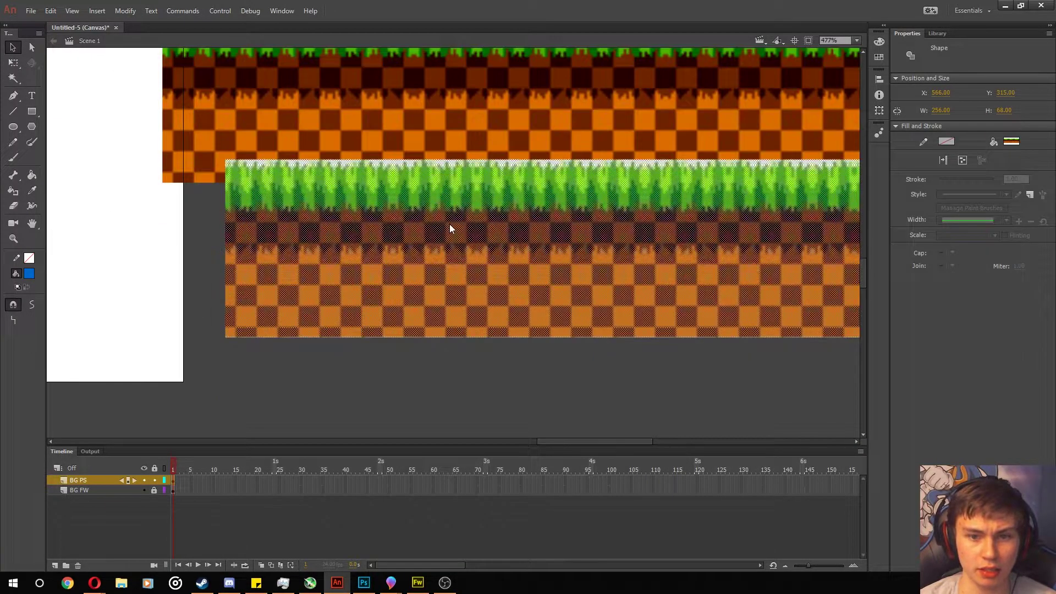
scroll(449, 223, "up", 1)
Magic-wand the white fringe patch above the BG PS grass and delete it.
left_click(393, 125)
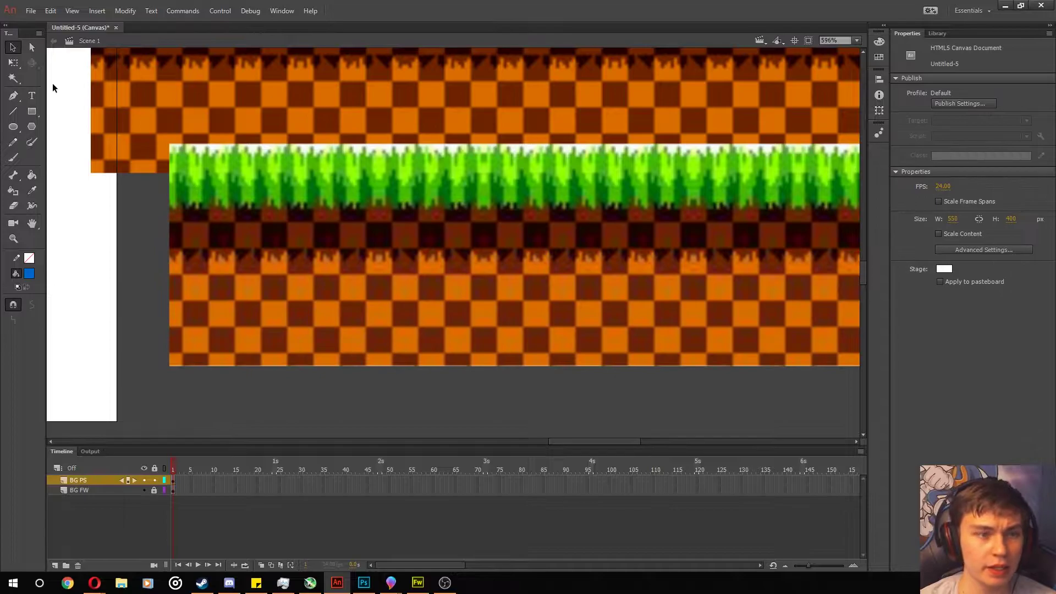
left_click(14, 78)
scroll(385, 165, "up", 5)
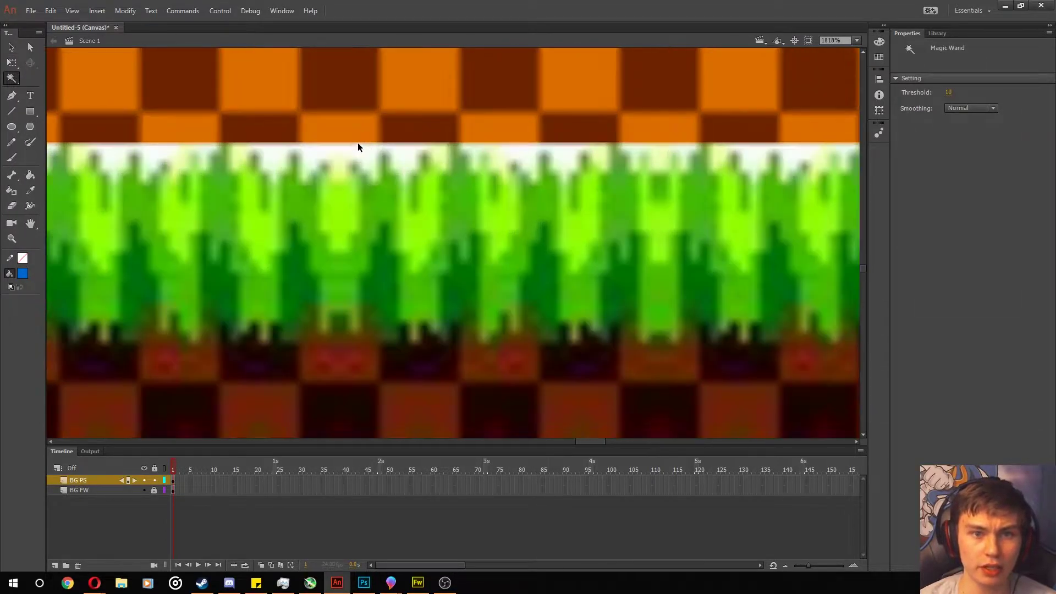
left_click(379, 191)
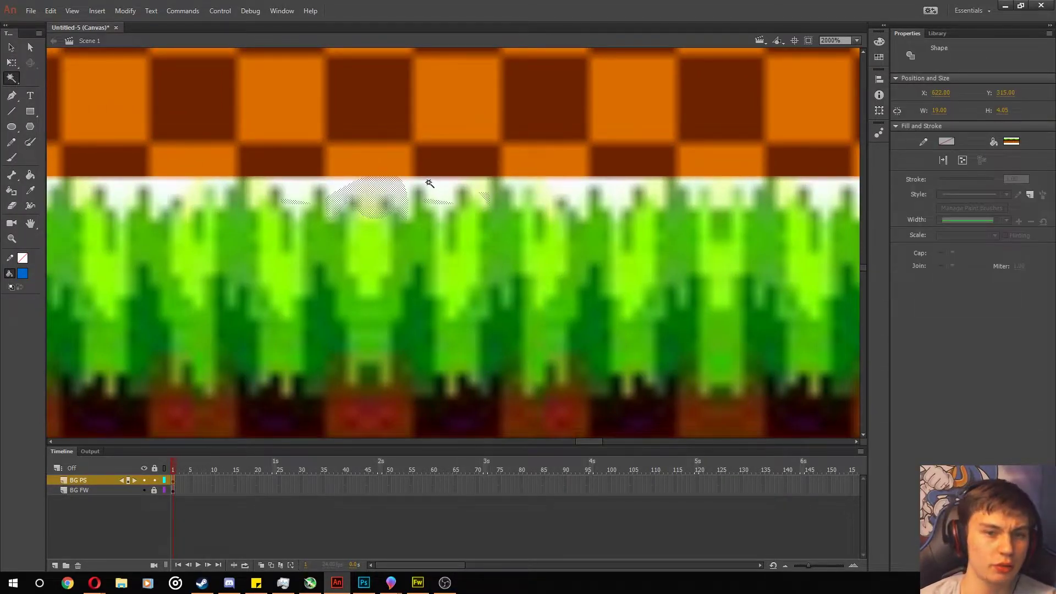
scroll(431, 186, "up", 1)
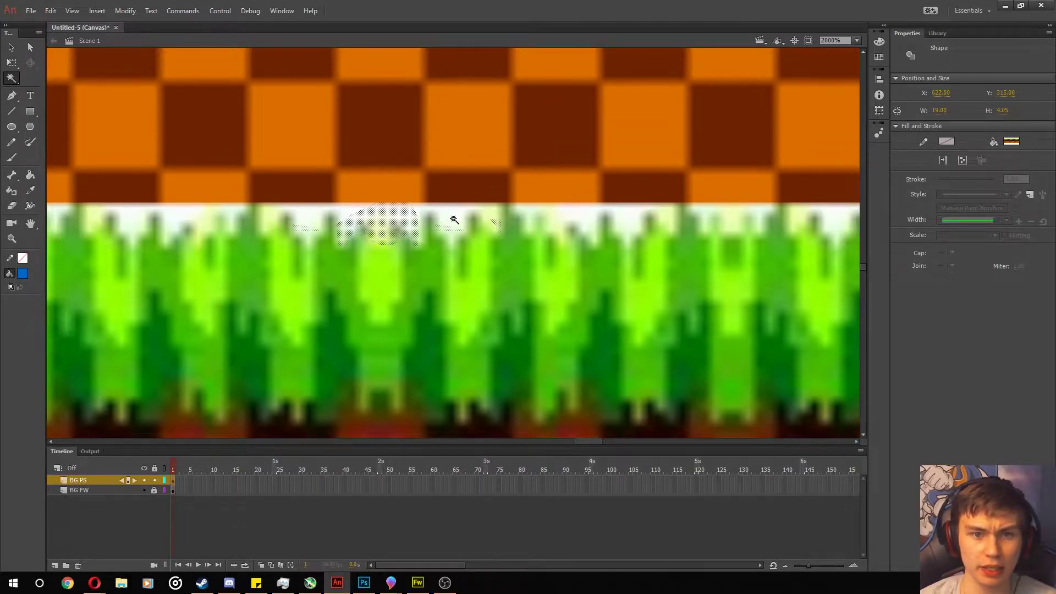
scroll(425, 199, "down", 2)
left_click(387, 209)
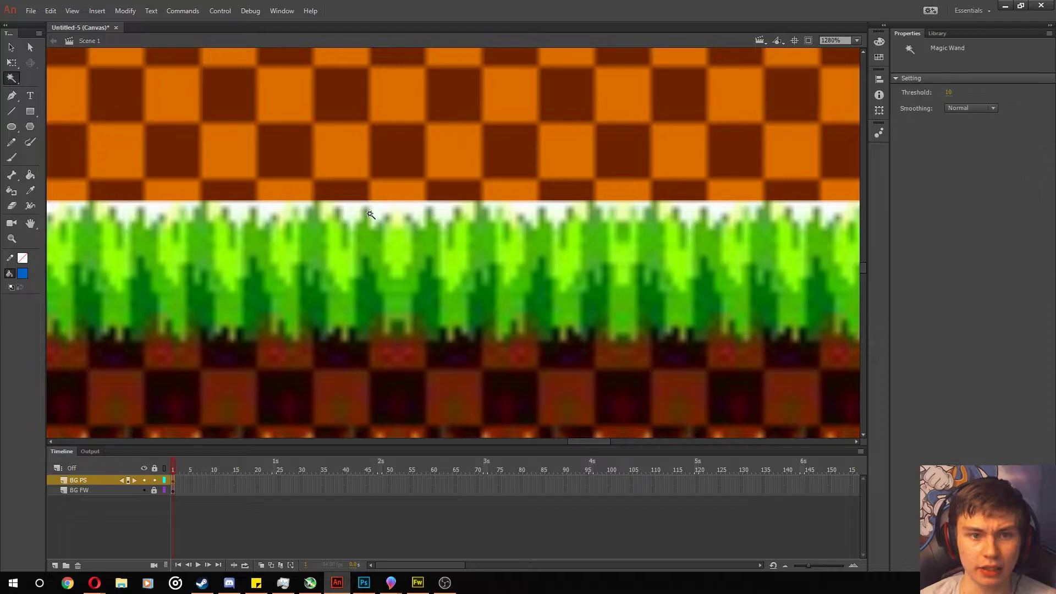
left_click(386, 209)
key("Delete")
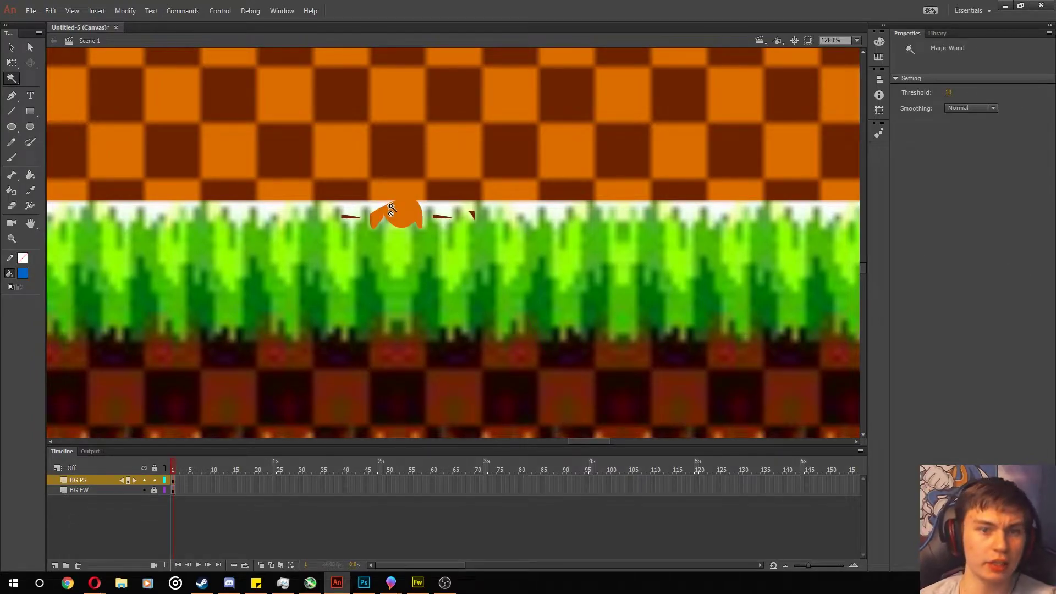
scroll(391, 209, "down", 5)
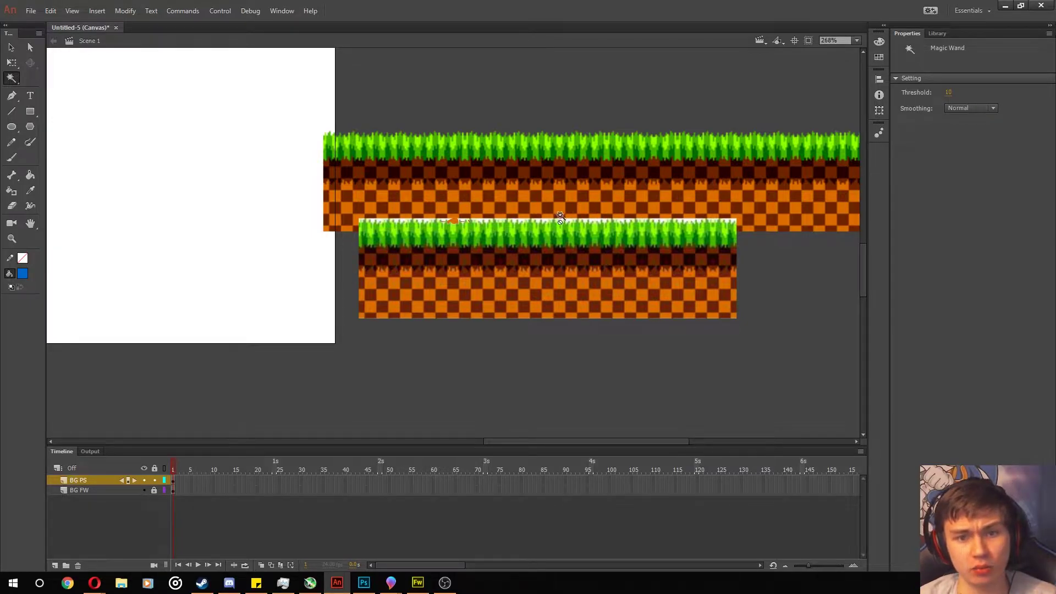
scroll(576, 221, "up", 5)
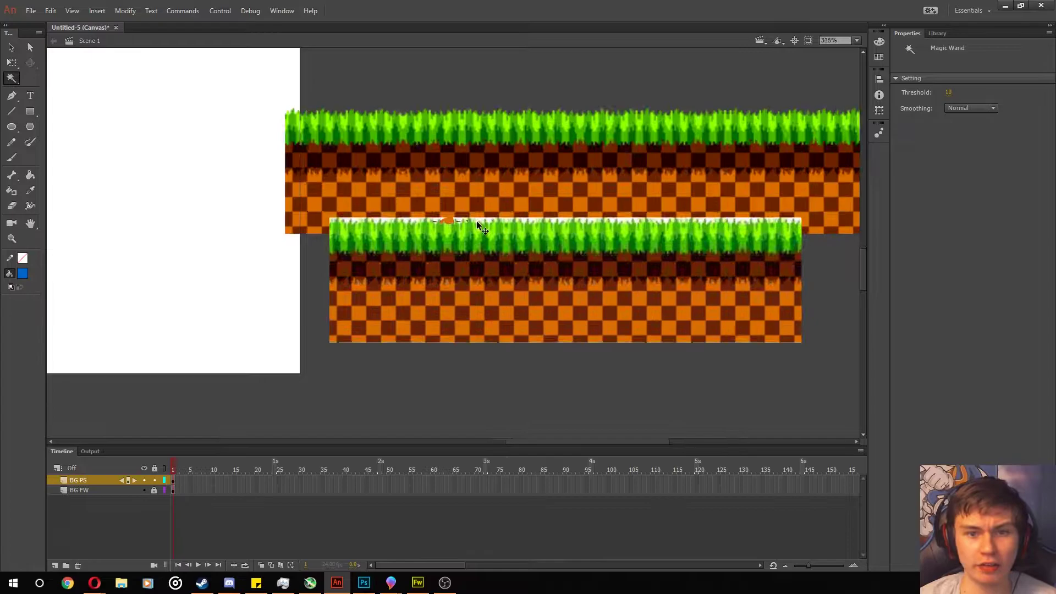
In Photoshop, magic-wand the blue sky of greenhillzone.png and Grow the selection.
key("alt+Tab")
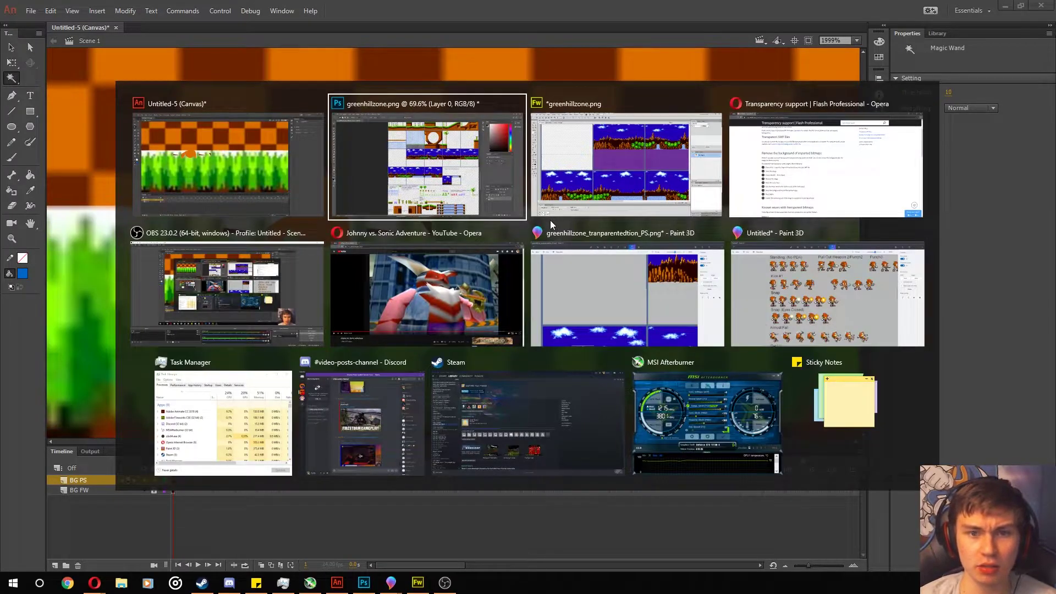
scroll(379, 256, "up", 3)
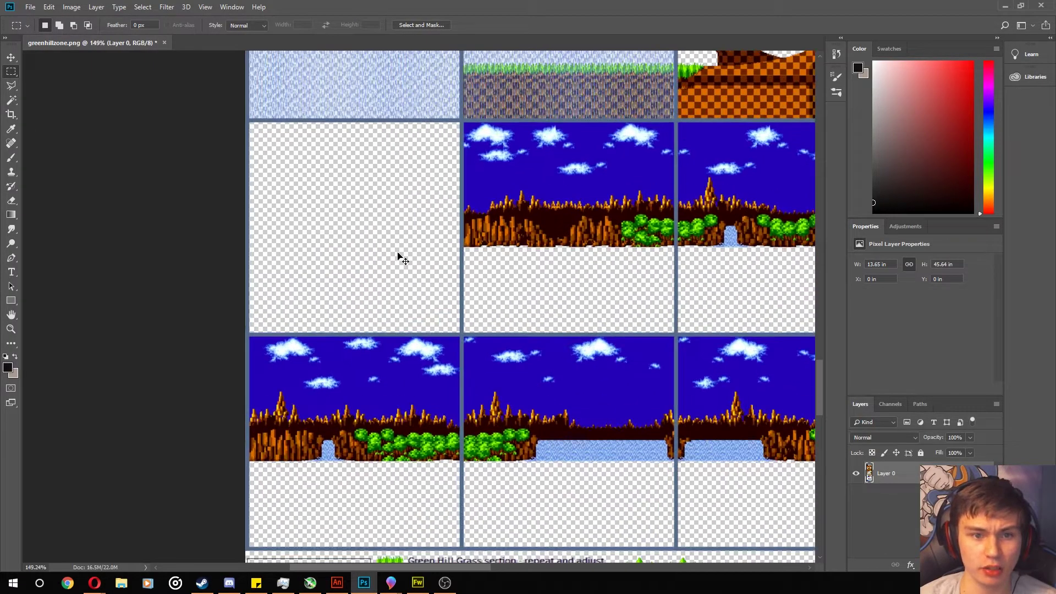
left_click(11, 100)
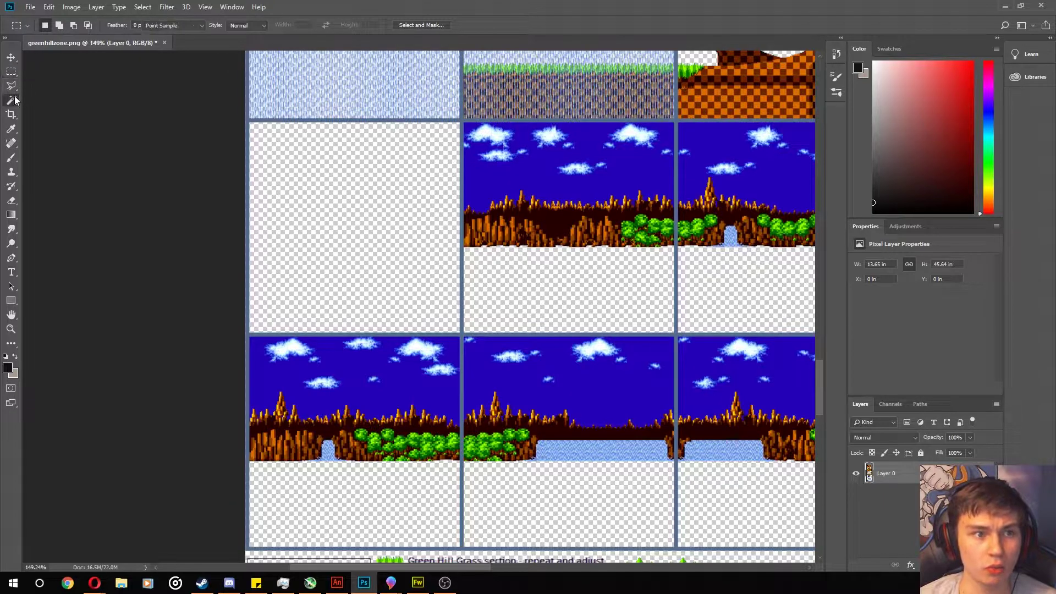
left_click(497, 176)
left_click_drag(496, 176, 518, 160)
scroll(517, 161, "up", 3)
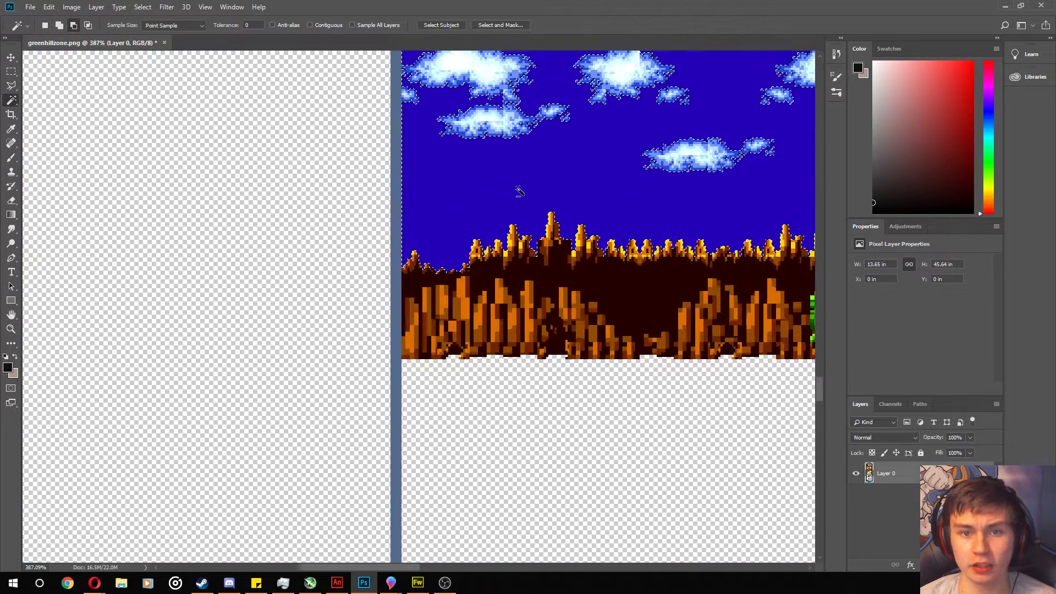
right_click(518, 190)
left_click(534, 302)
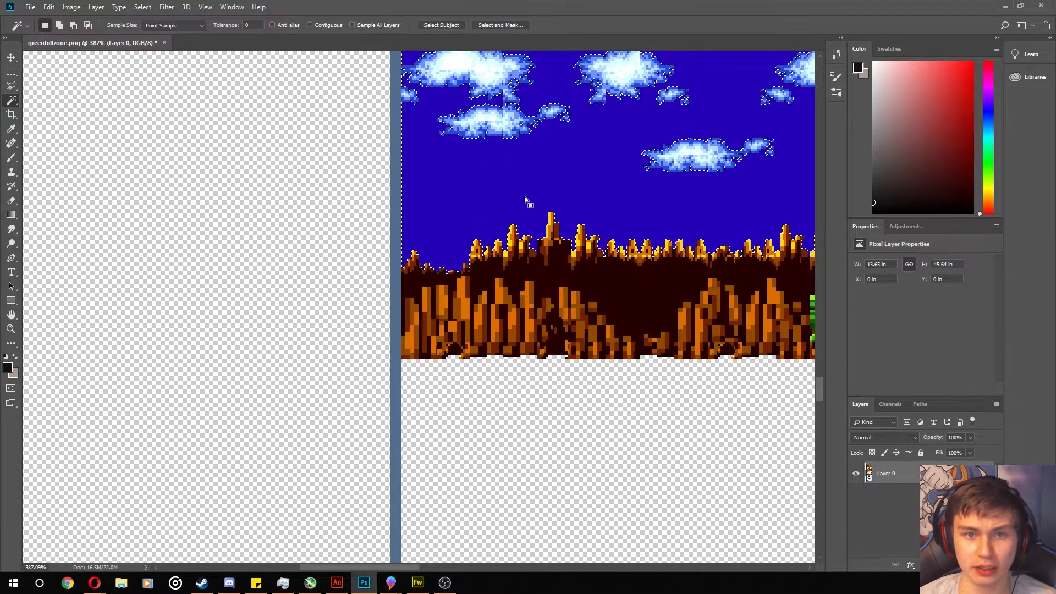
scroll(523, 197, "down", 6)
scroll(571, 230, "down", 2)
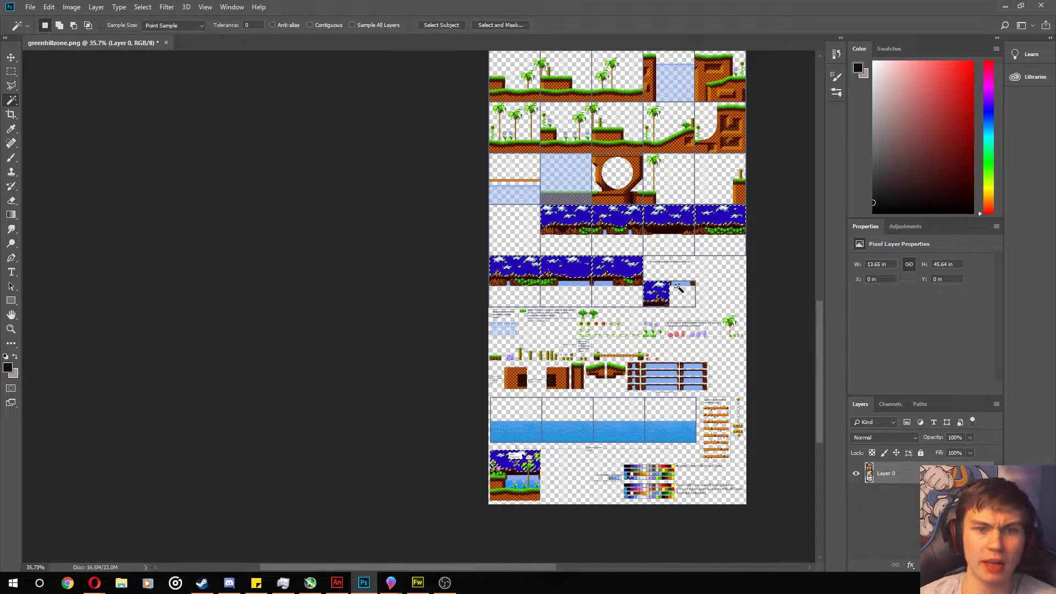
key("alt+Tab")
scroll(514, 269, "down", 10)
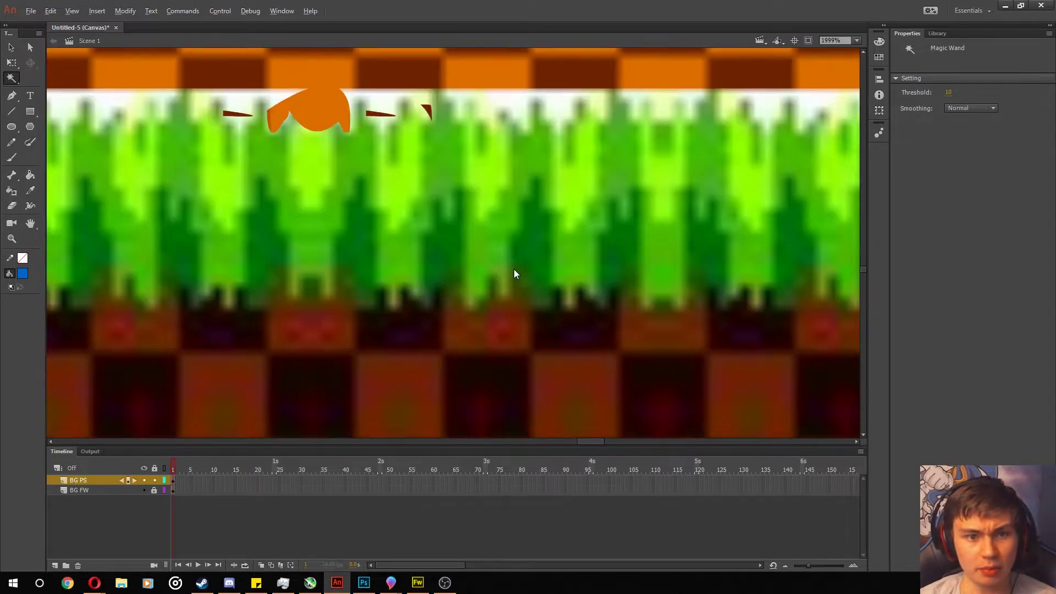
scroll(470, 250, "up", 6)
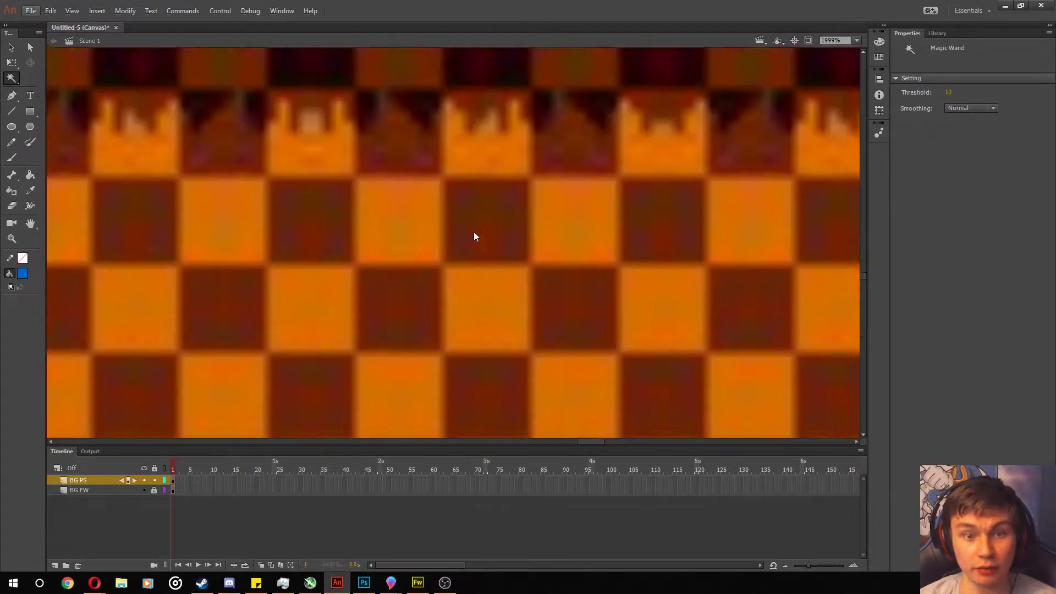
scroll(476, 234, "down", 6)
scroll(477, 240, "up", 5)
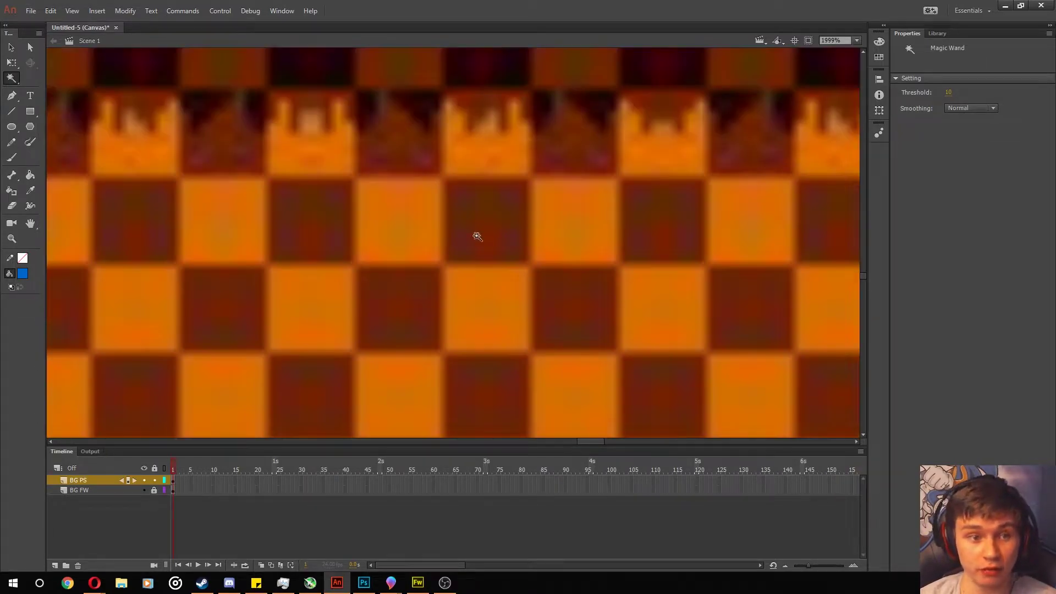
scroll(477, 241, "down", 10)
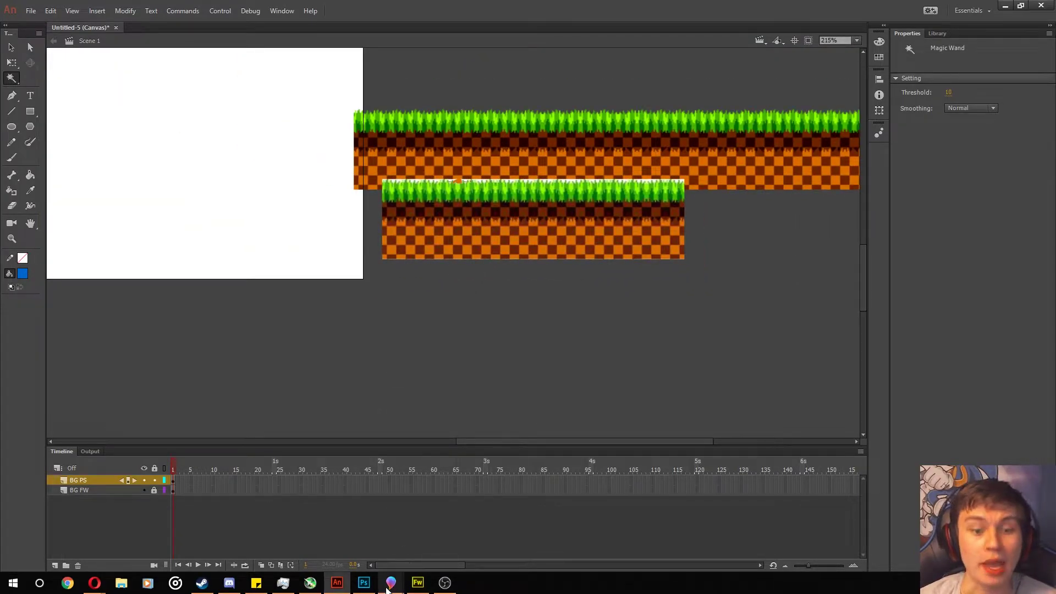
Undo in the greenhillzone Paint 3D copy to restore the grass tile, then return to Photoshop.
mouse_move(388, 590)
left_click(409, 550)
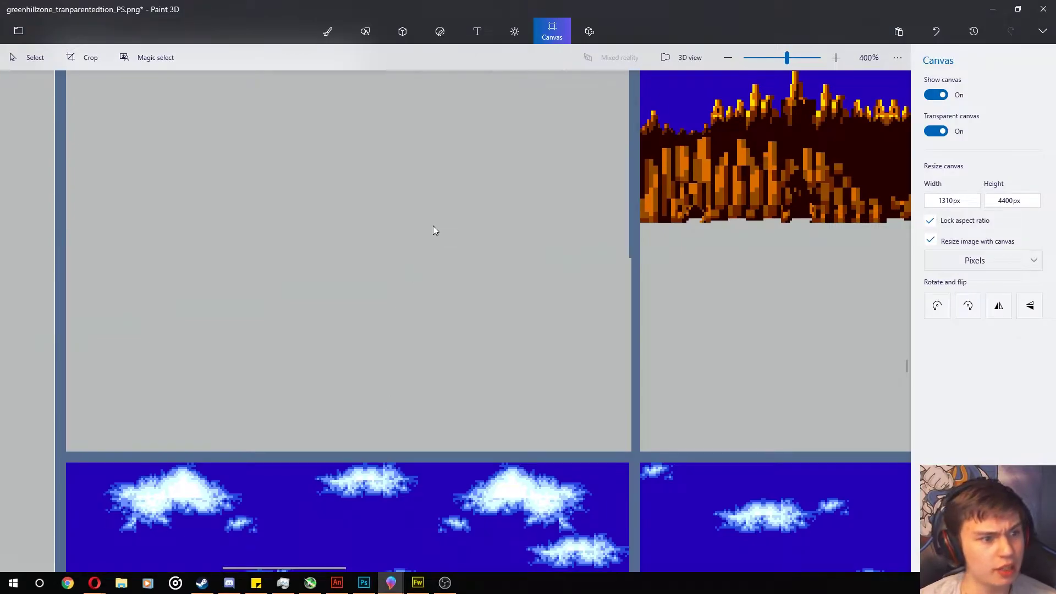
scroll(440, 242, "up", 5)
scroll(473, 272, "down", 8)
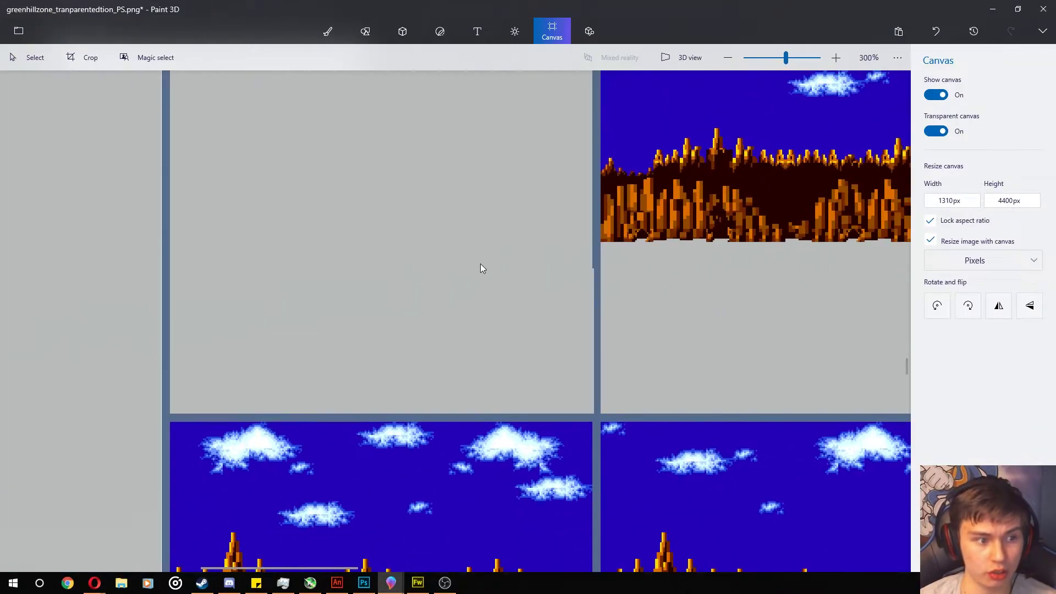
scroll(480, 268, "down", 3)
scroll(557, 234, "down", 6)
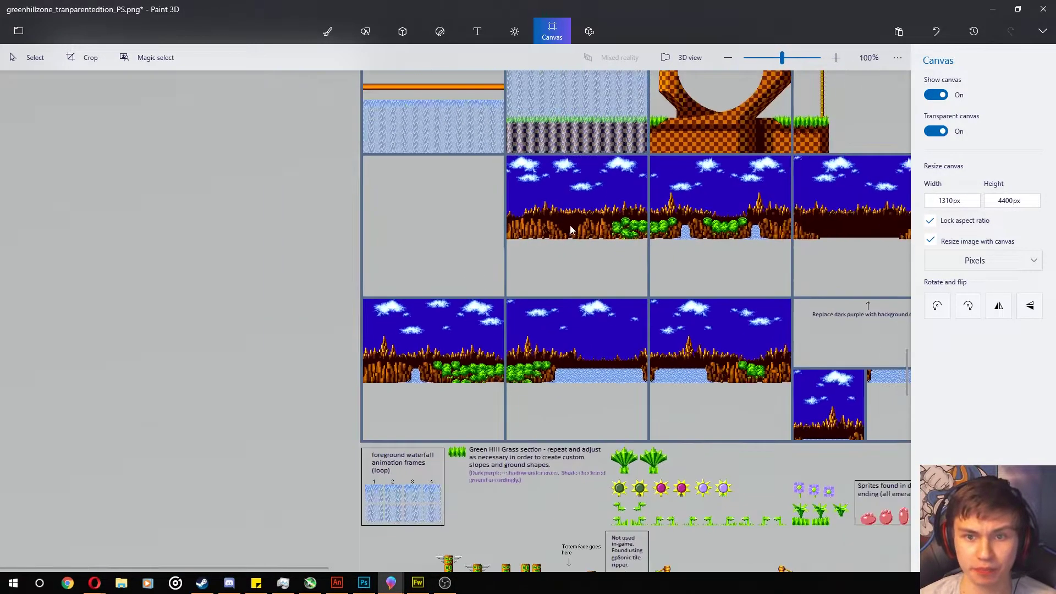
key("ctrl+z")
scroll(332, 198, "up", 5)
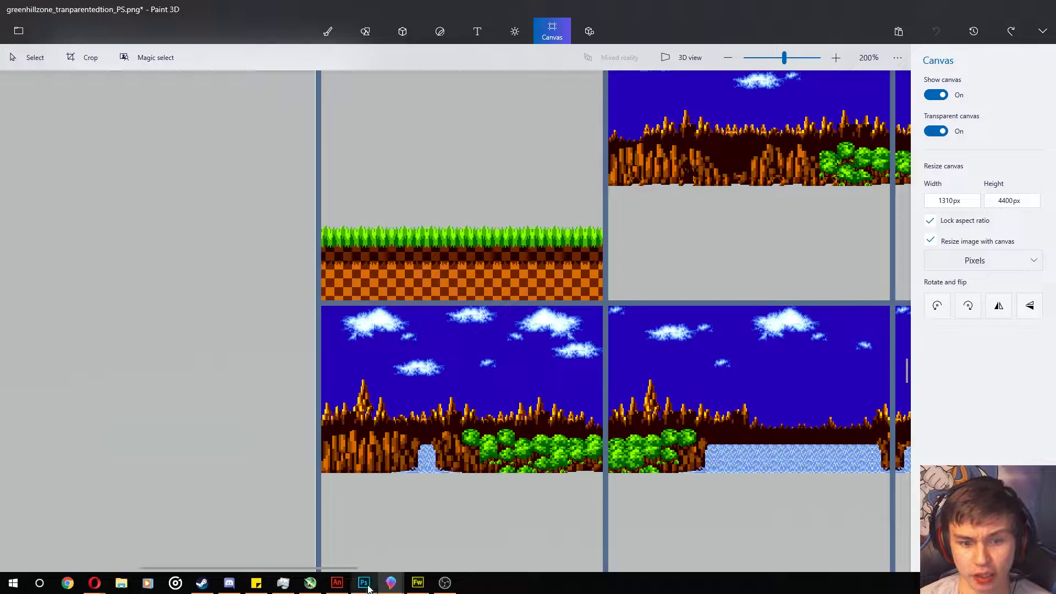
left_click(364, 583)
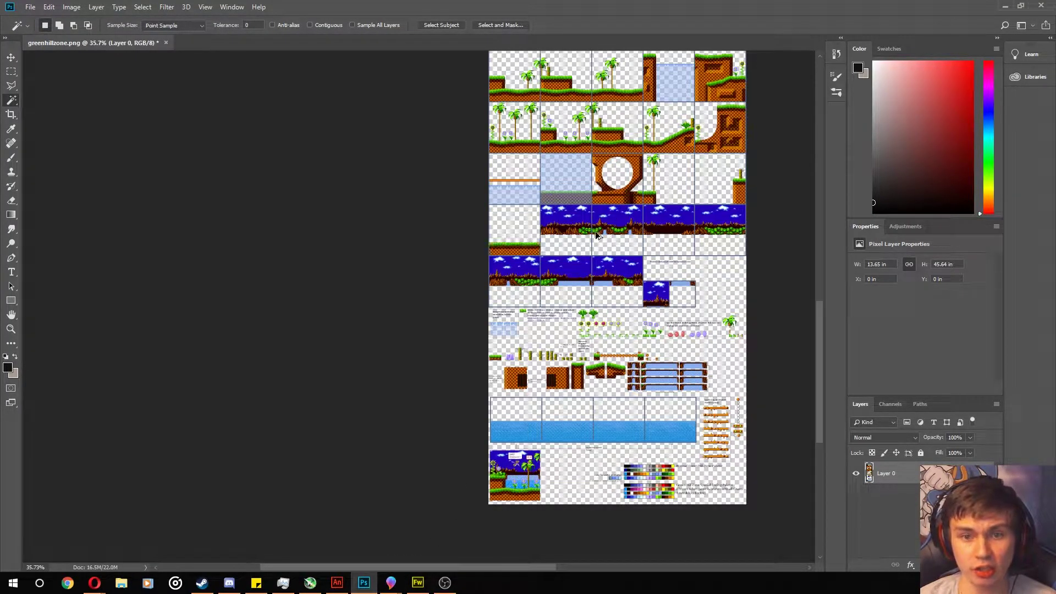
Select all light purple areas, unlock the Background layer and delete them to transparency.
scroll(599, 236, "right", 5)
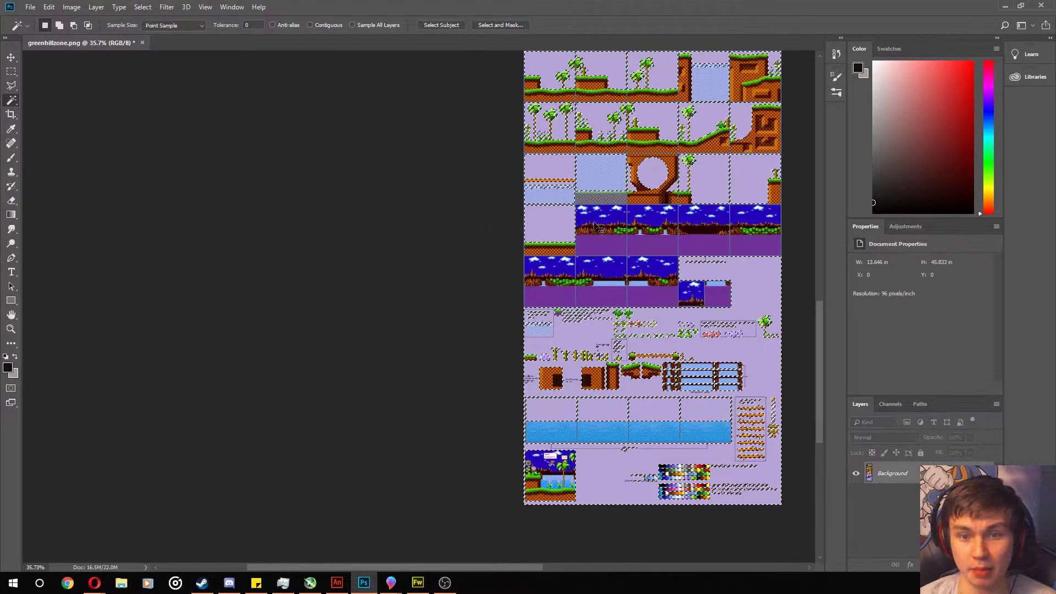
scroll(449, 240, "up", 3)
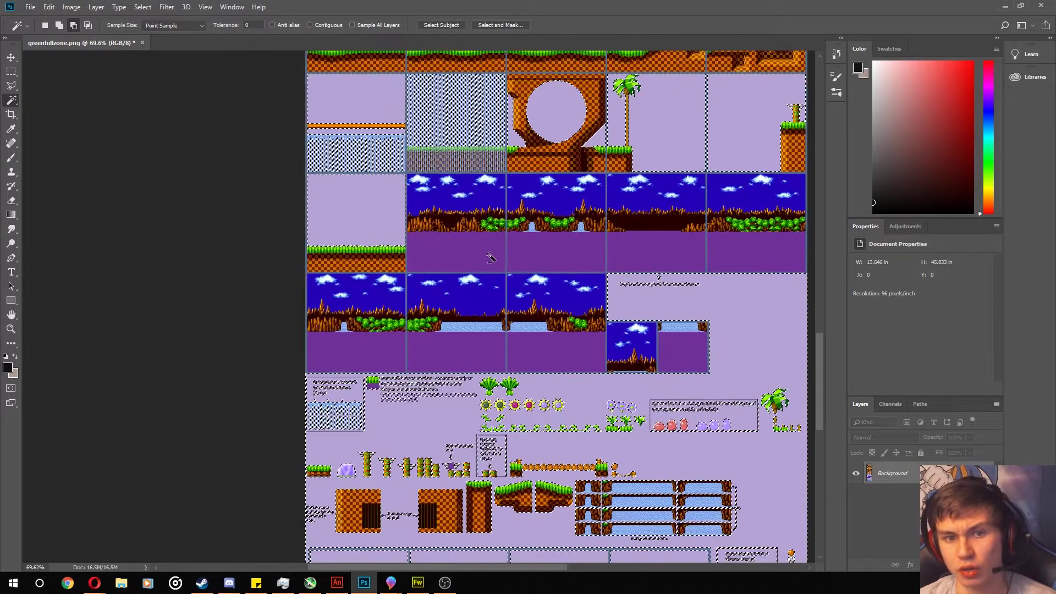
key("ctrl+d")
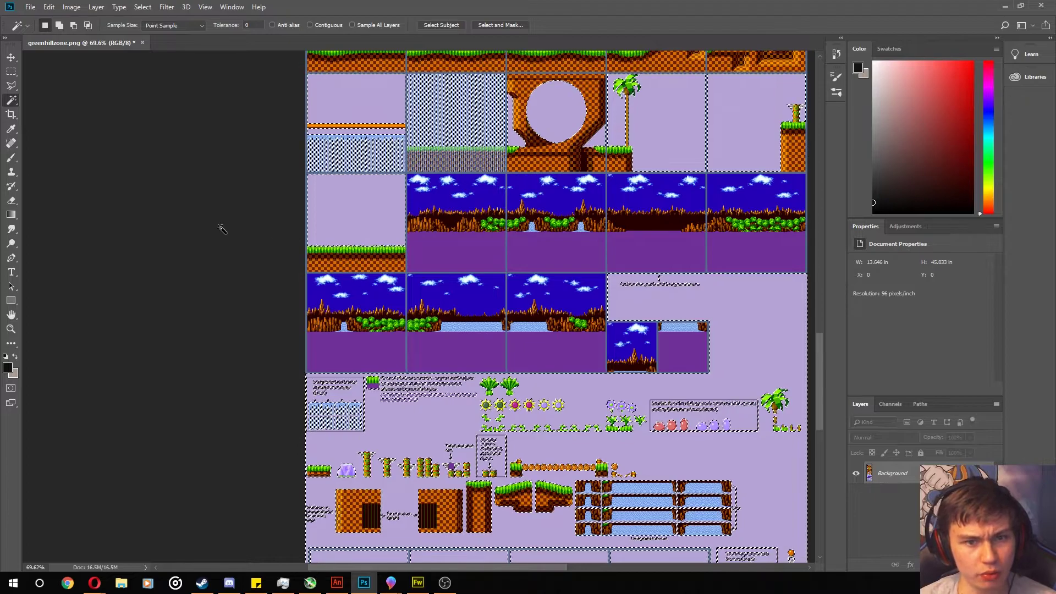
left_click(318, 217)
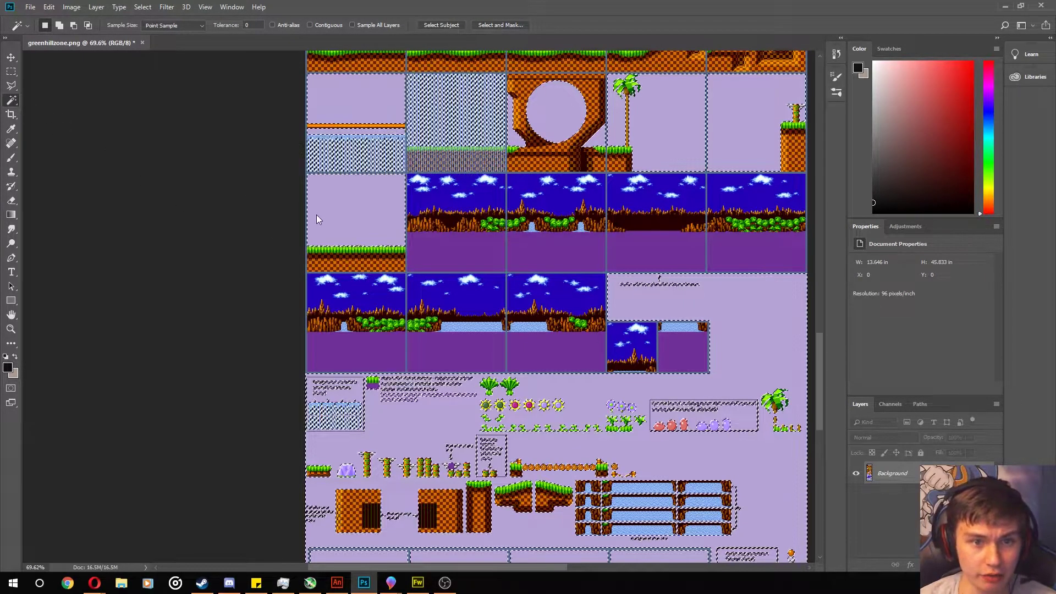
right_click(318, 215)
left_click(338, 354)
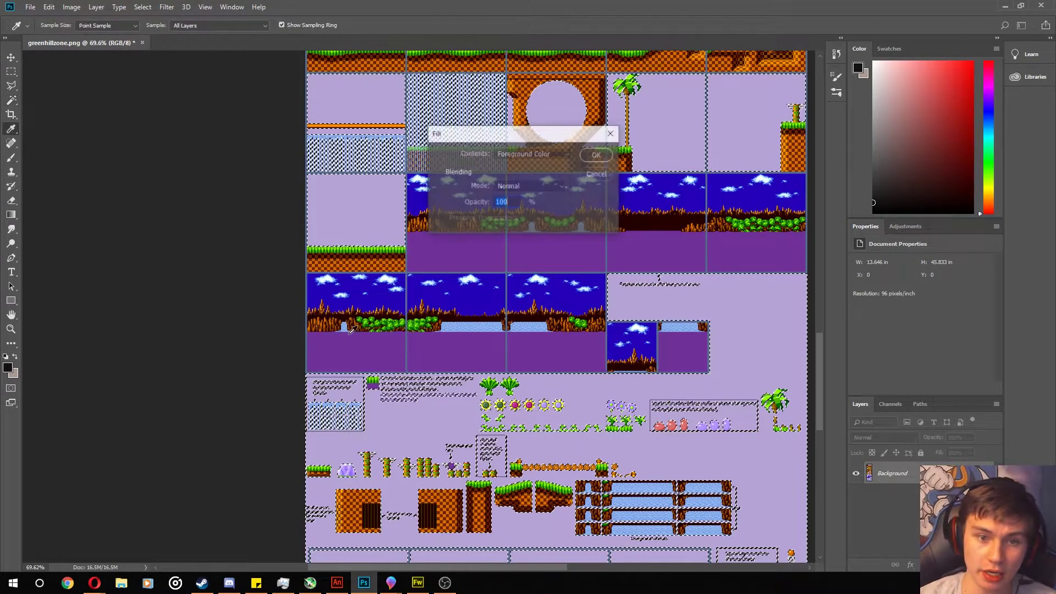
left_click(597, 176)
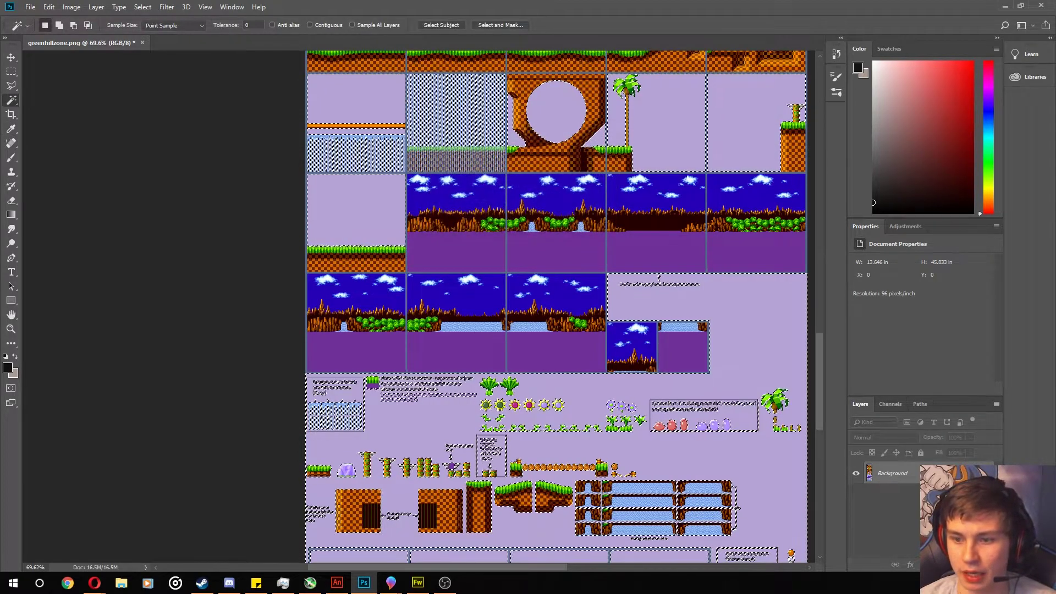
left_click(987, 473)
key("Delete")
key("ctrl+d")
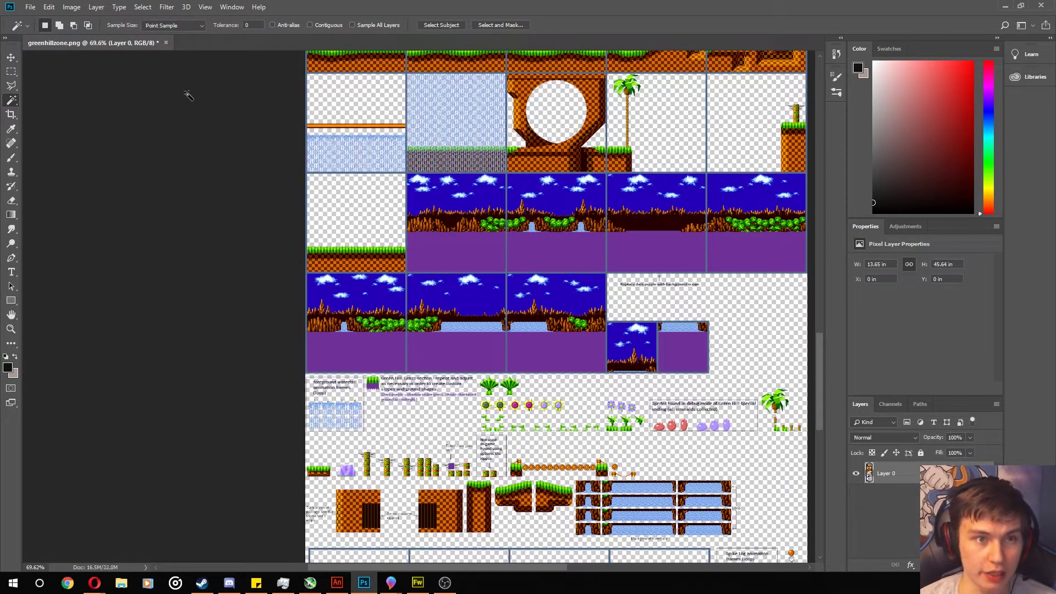
Open File > Save As for the sheet, then cancel without saving.
left_click(30, 6)
left_click(72, 137)
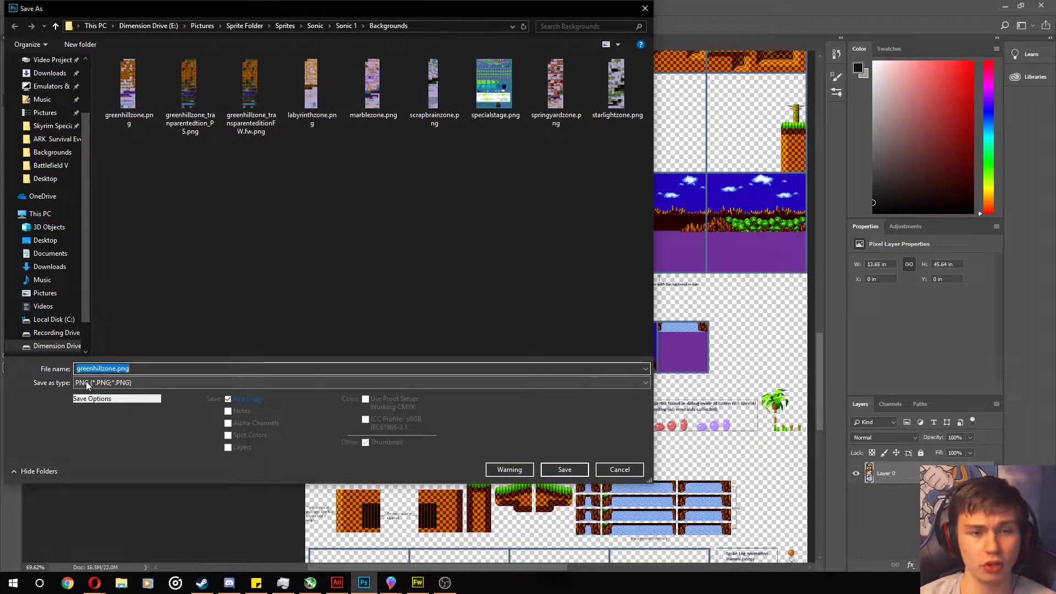
left_click(620, 470)
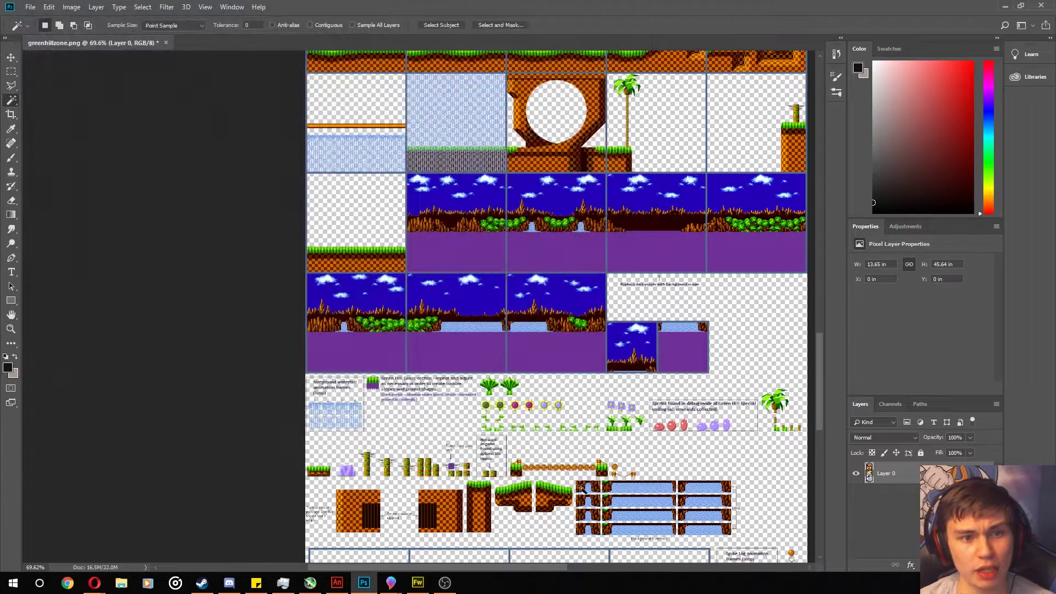
Close the untitled Xyno sprite sheet in Paint 3D, choosing Don't save.
mouse_move(390, 584)
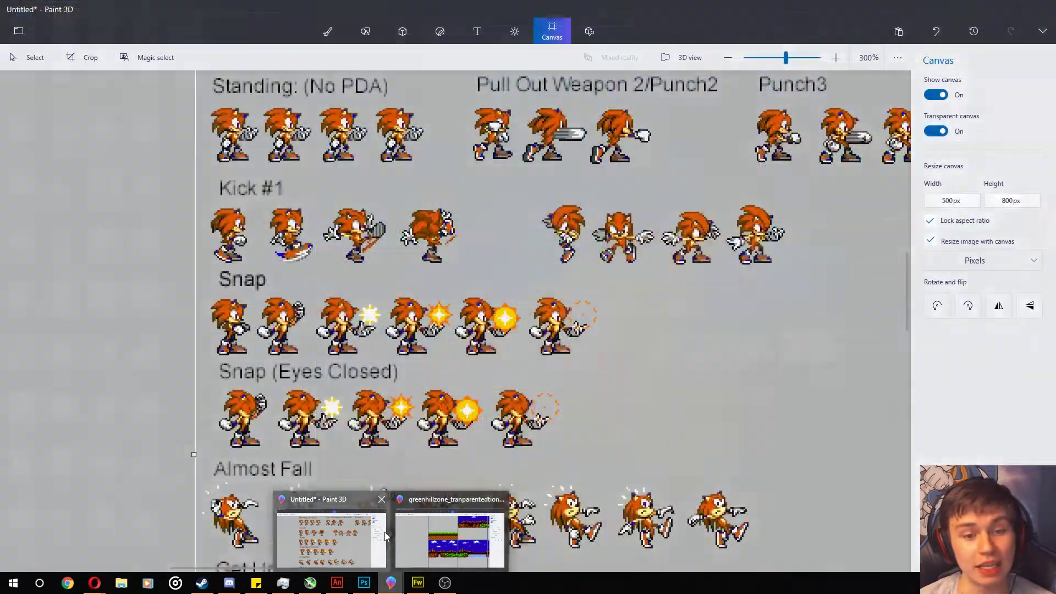
left_click(385, 537)
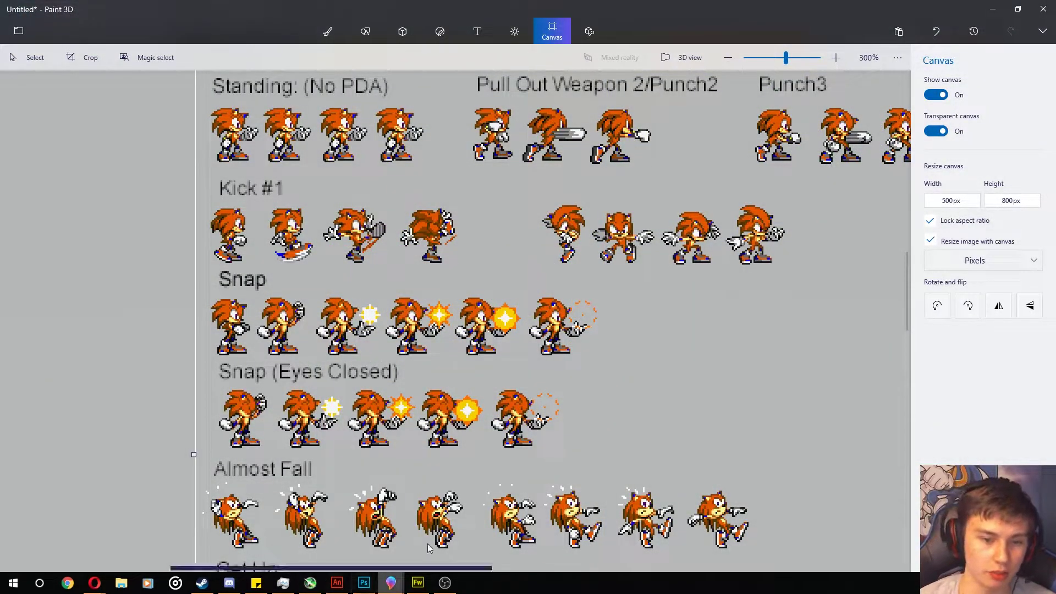
scroll(483, 377, "down", 3)
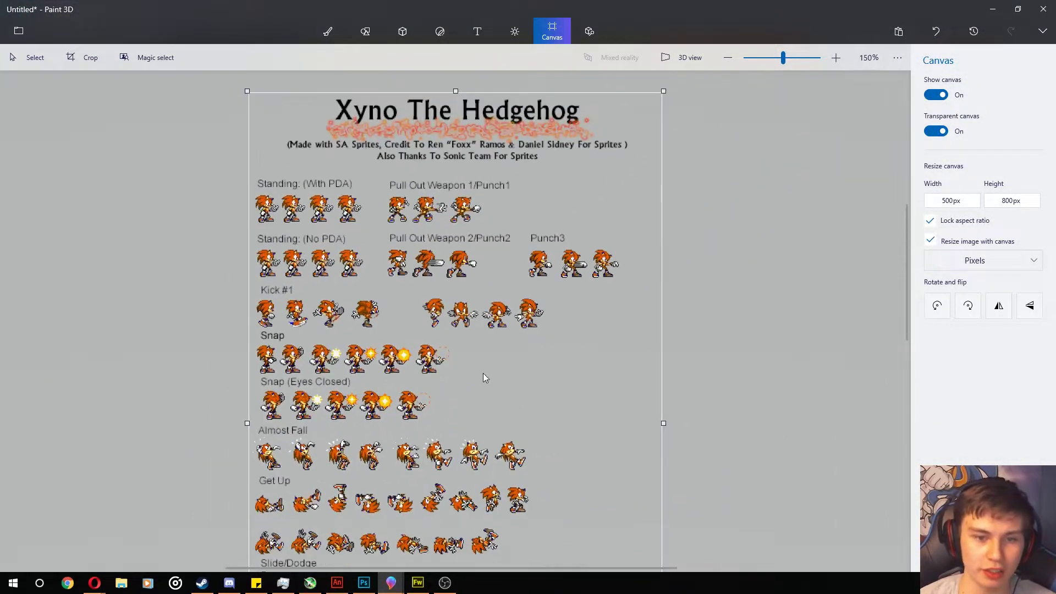
left_click(1043, 9)
left_click(508, 310)
scroll(326, 414, "up", 5)
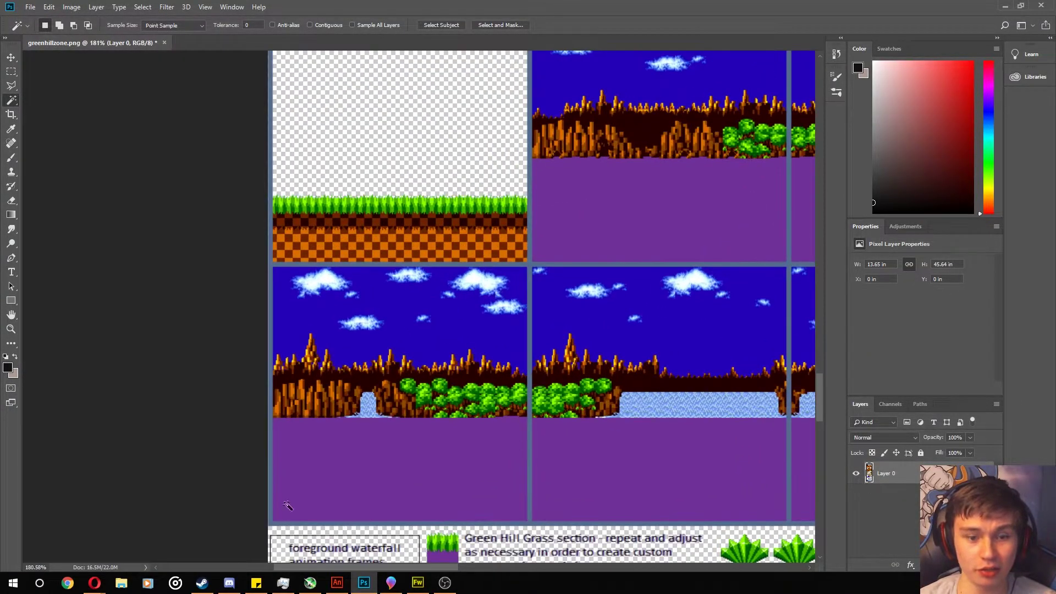
Bring the greenhillzone Paint 3D window back to the front.
left_click(390, 583)
scroll(419, 257, "up", 2)
scroll(420, 257, "down", 4)
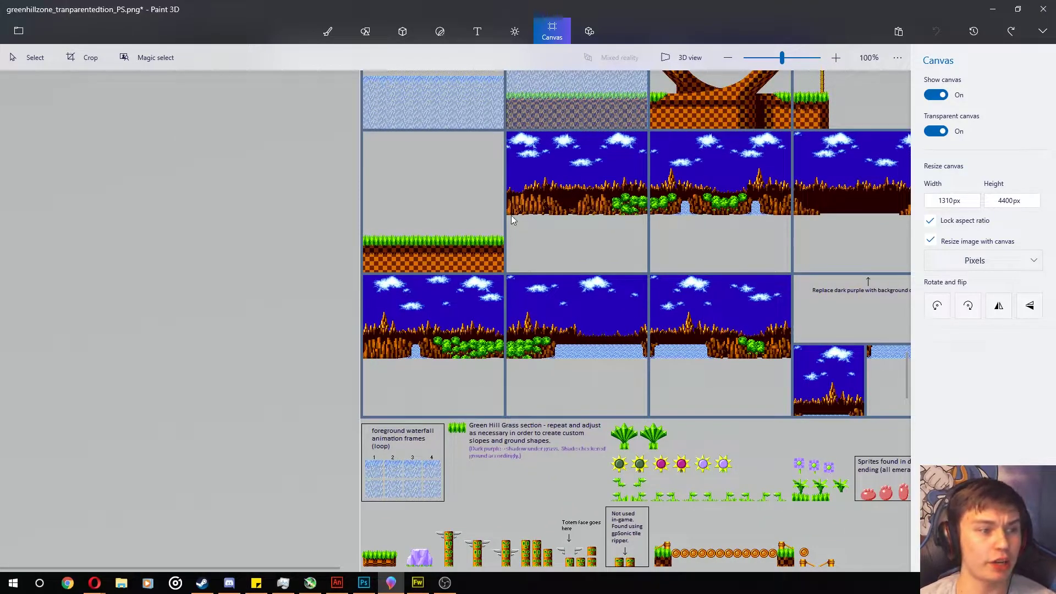
scroll(389, 217, "up", 5)
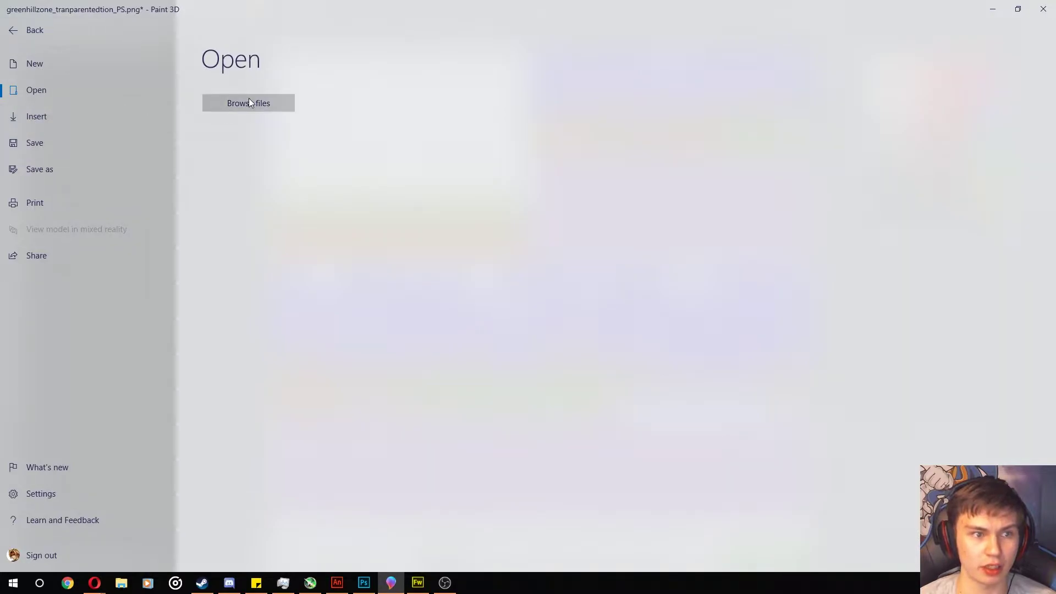
Return to the Paint 3D canvas and try a selection around the grass and checker tile.
left_click(30, 25)
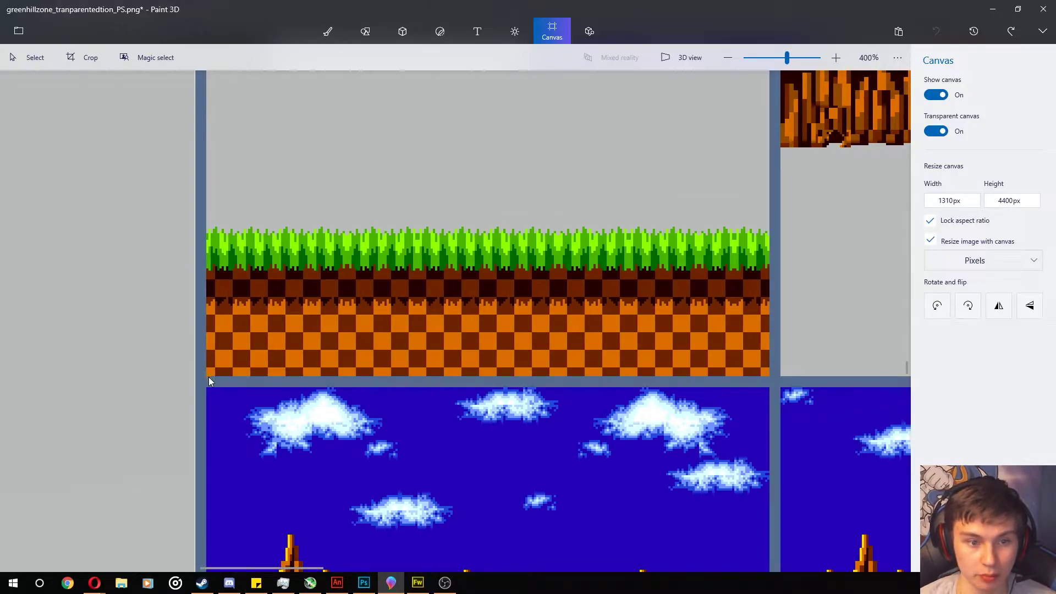
left_click_drag(206, 375, 770, 212)
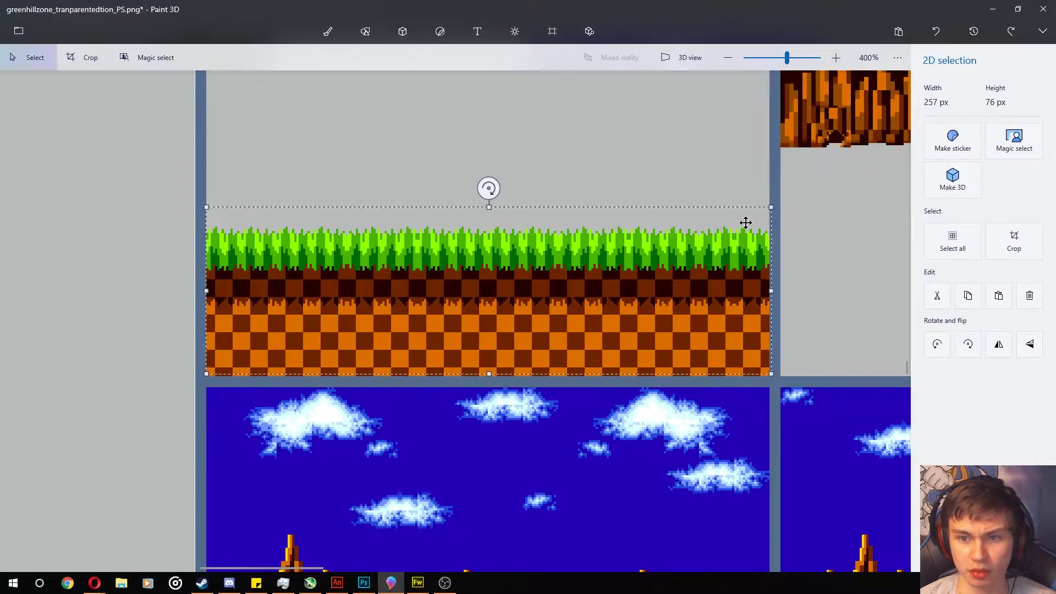
scroll(745, 223, "up", 5)
scroll(818, 279, "down", 1)
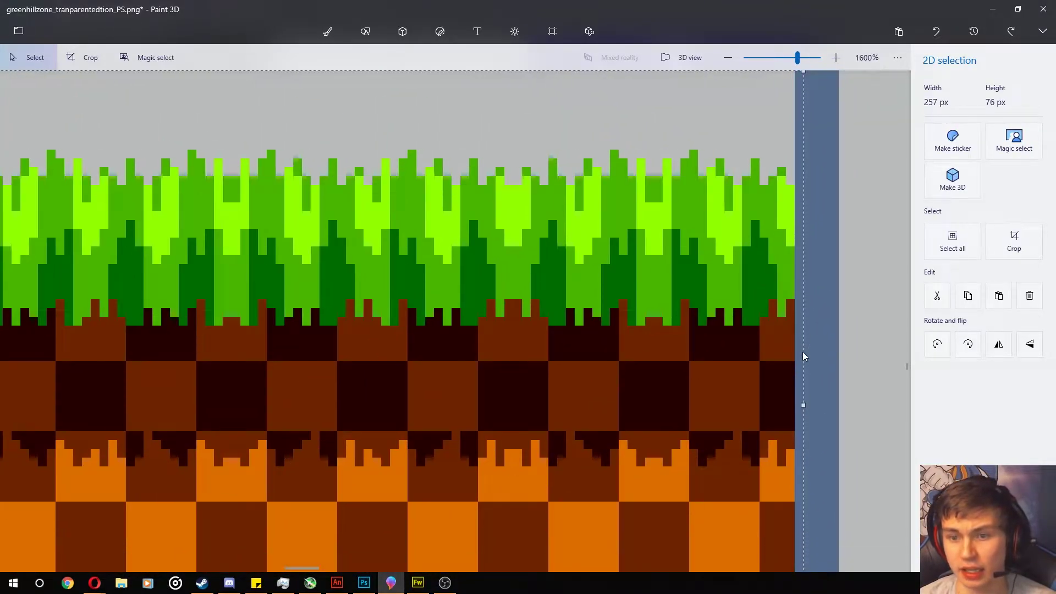
left_click_drag(804, 404, 785, 401)
left_click(762, 377)
scroll(614, 275, "down", 2)
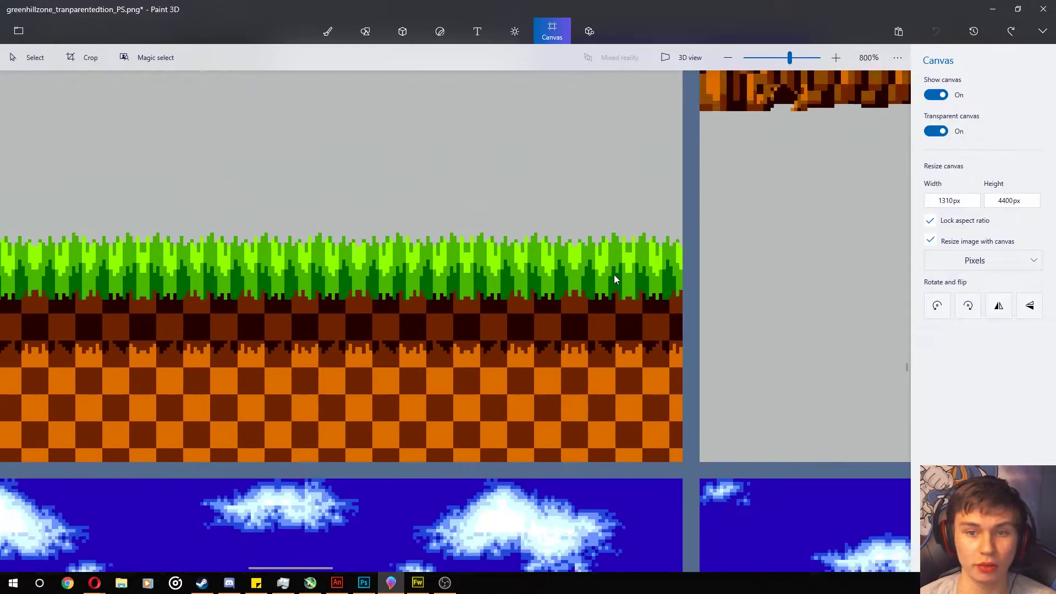
scroll(655, 387, "down", 2)
scroll(262, 370, "up", 3)
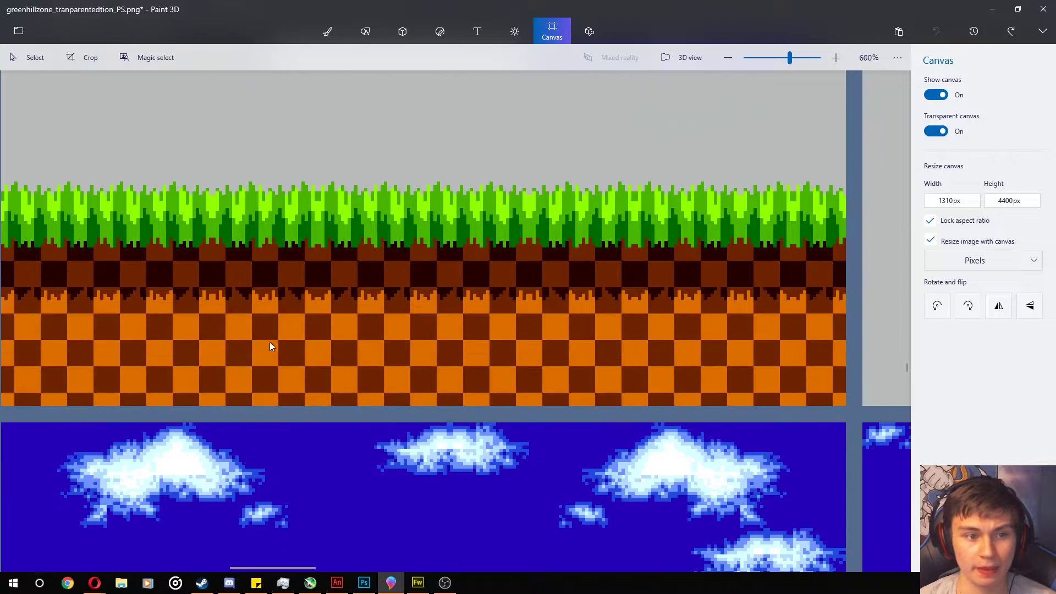
Select the whole grass-and-checker strip, delete it from the sheet, and go back to Animate.
left_click_drag(270, 346, 292, 391)
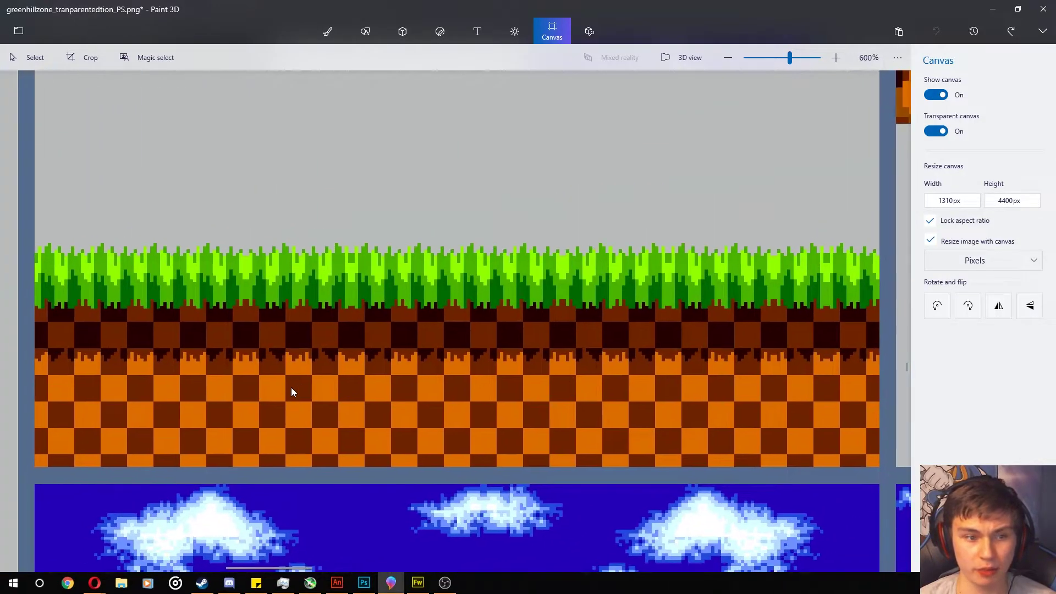
left_click_drag(35, 469, 876, 194)
key("Delete")
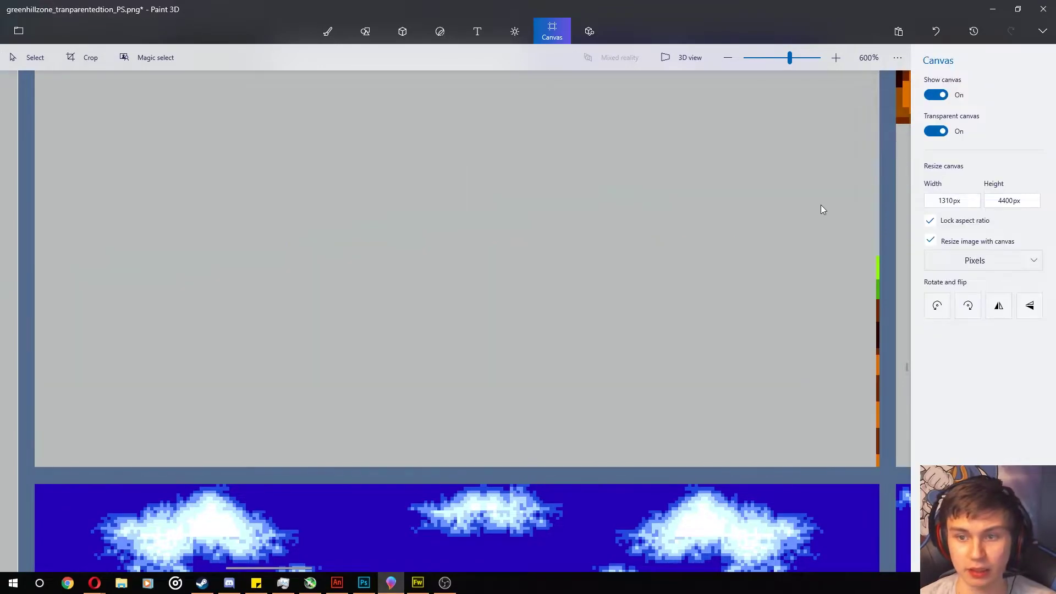
scroll(869, 324, "up", 3)
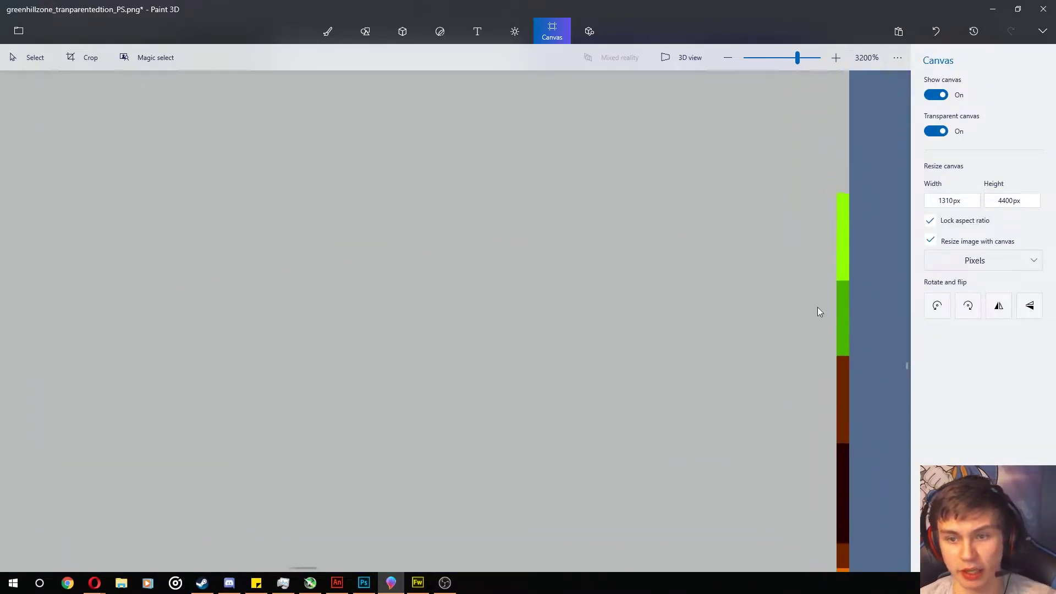
scroll(479, 299, "down", 5)
key("alt+Tab")
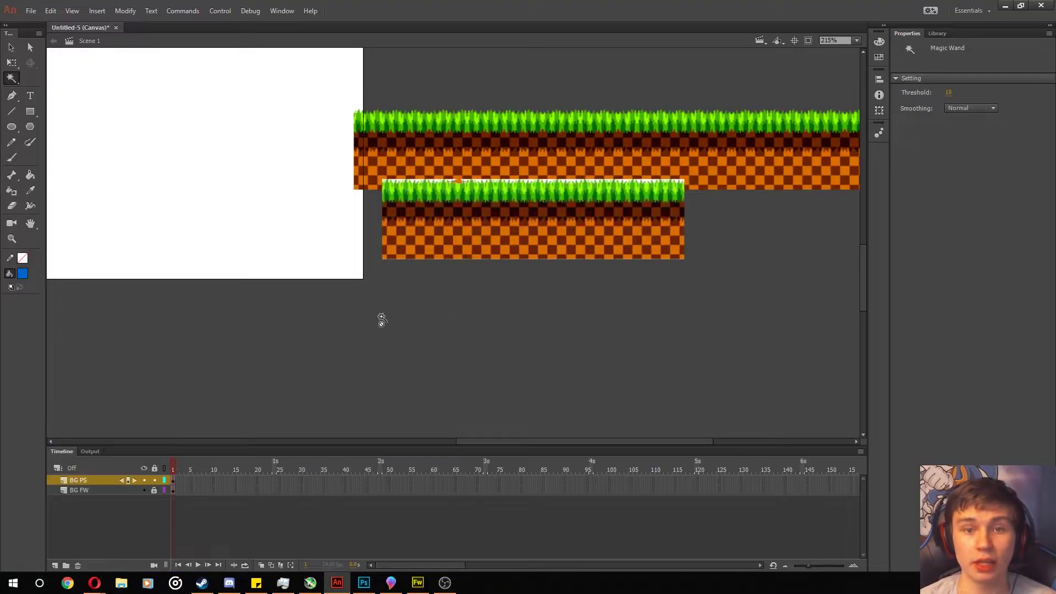
Add a new layer named BG P3D and paste the Paint 3D ground strip into it.
left_click(53, 565)
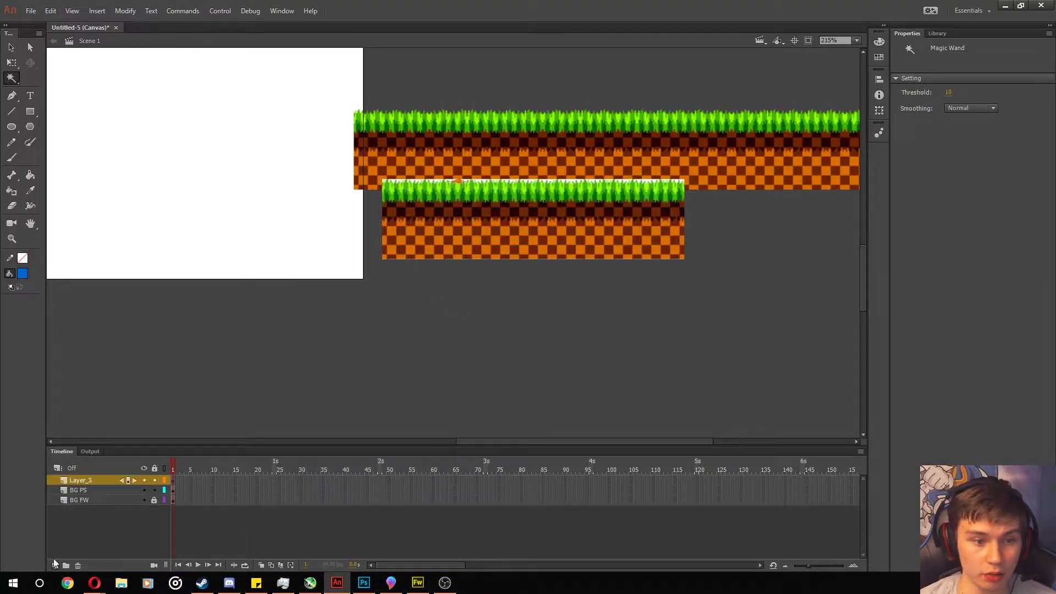
double_click(75, 481)
type("BG P3D")
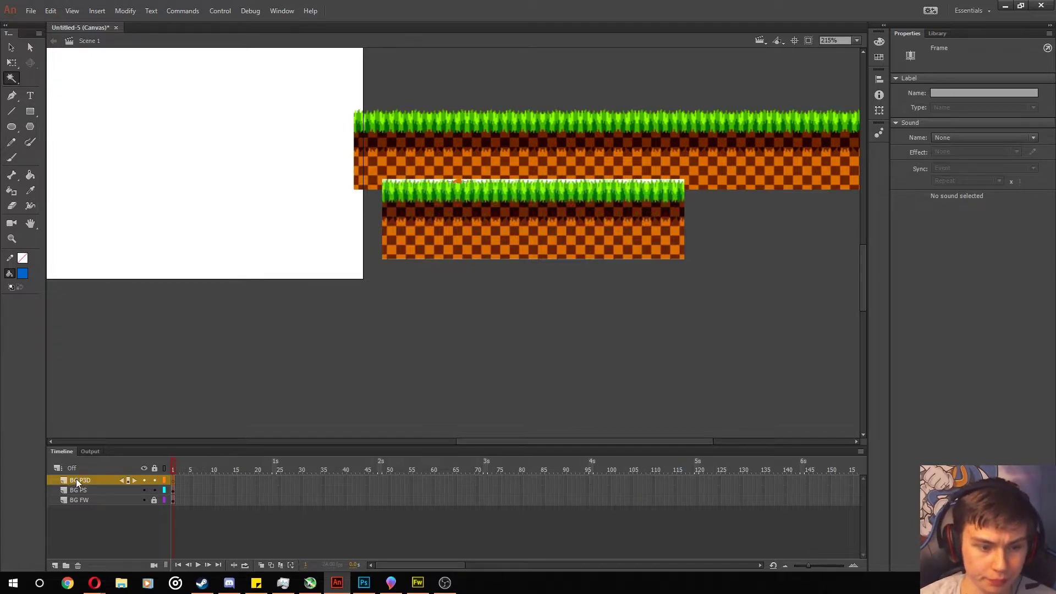
key("ctrl+v")
Move the 255×83 strip onto the middle strip, at X 678, Y 279.
left_click_drag(459, 238, 556, 243)
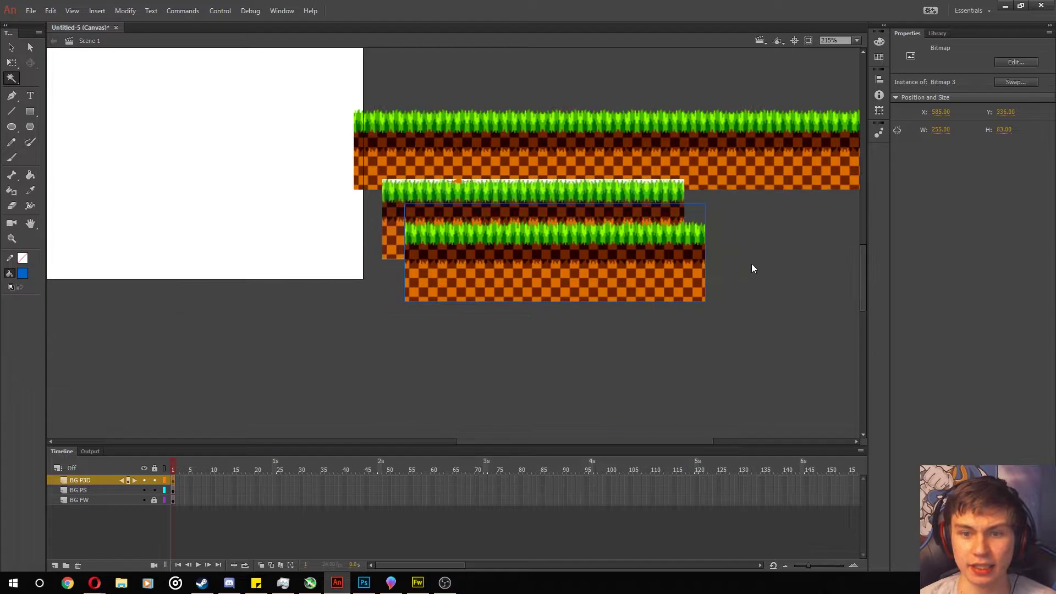
left_click(617, 259)
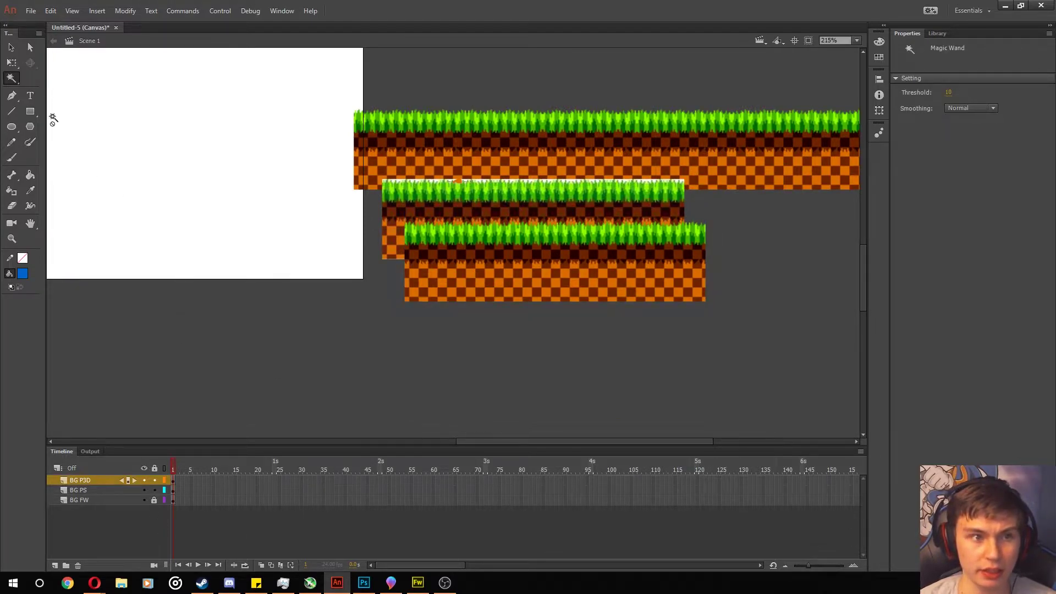
left_click(11, 47)
left_click(557, 282)
left_click_drag(557, 281, 664, 191)
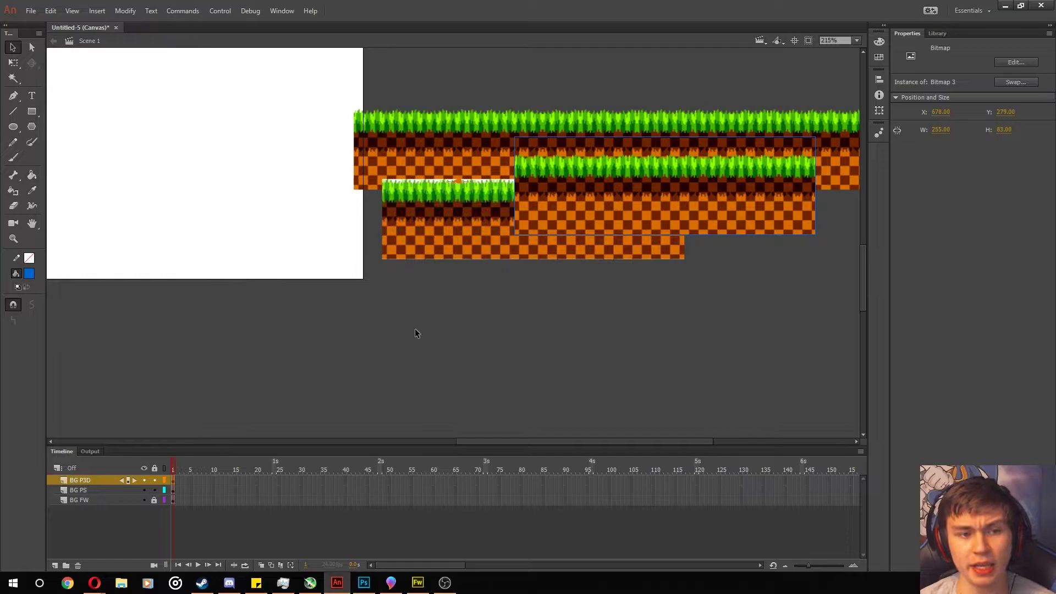
scroll(415, 328, "up", 5)
scroll(424, 355, "down", 2)
Launch Microsoft Paint from the Start search.
left_click(363, 583)
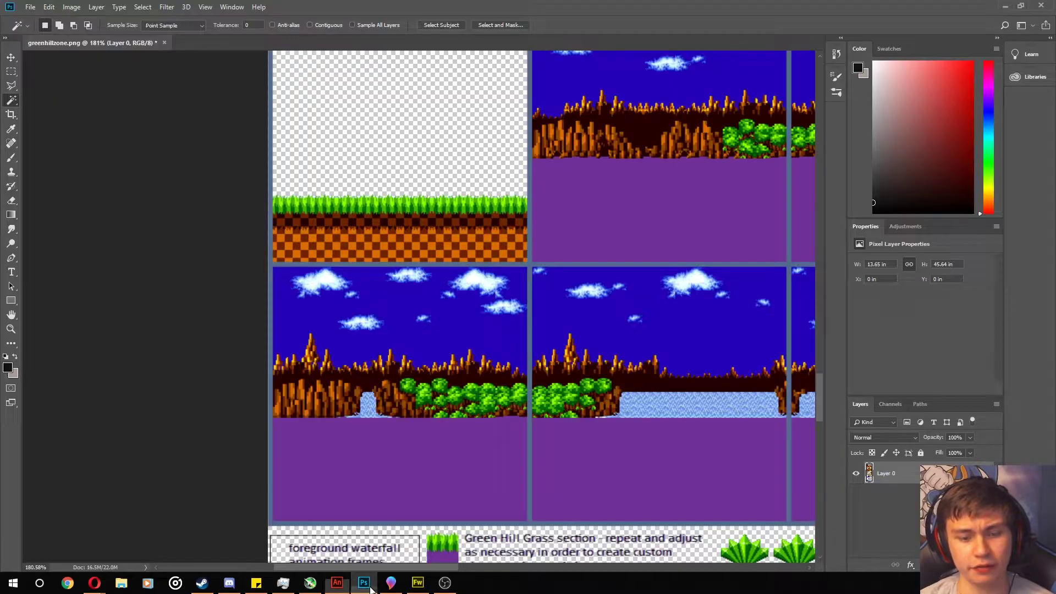
key("super")
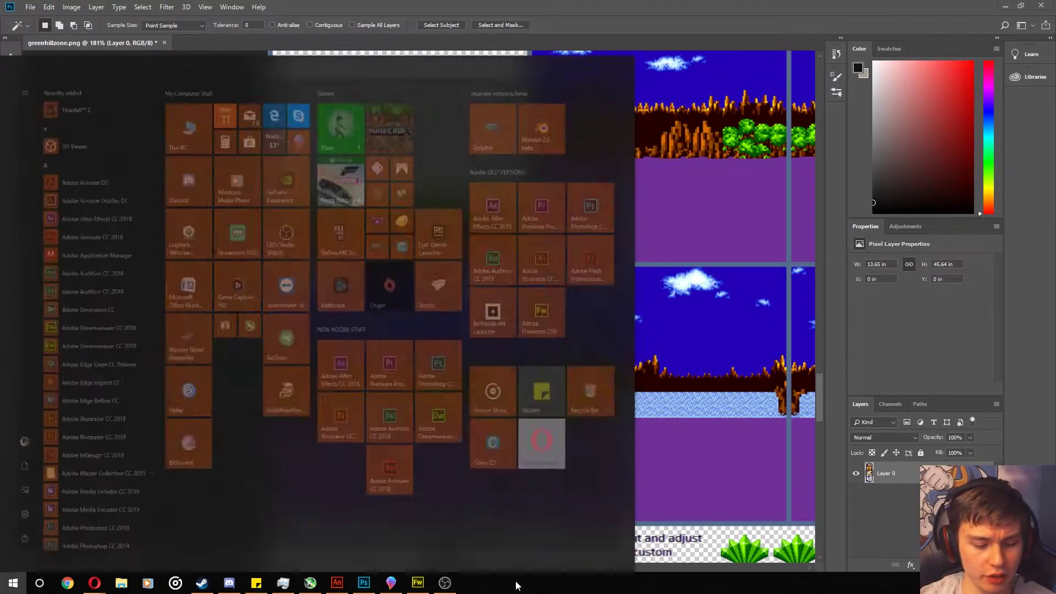
type("paint")
key("Return")
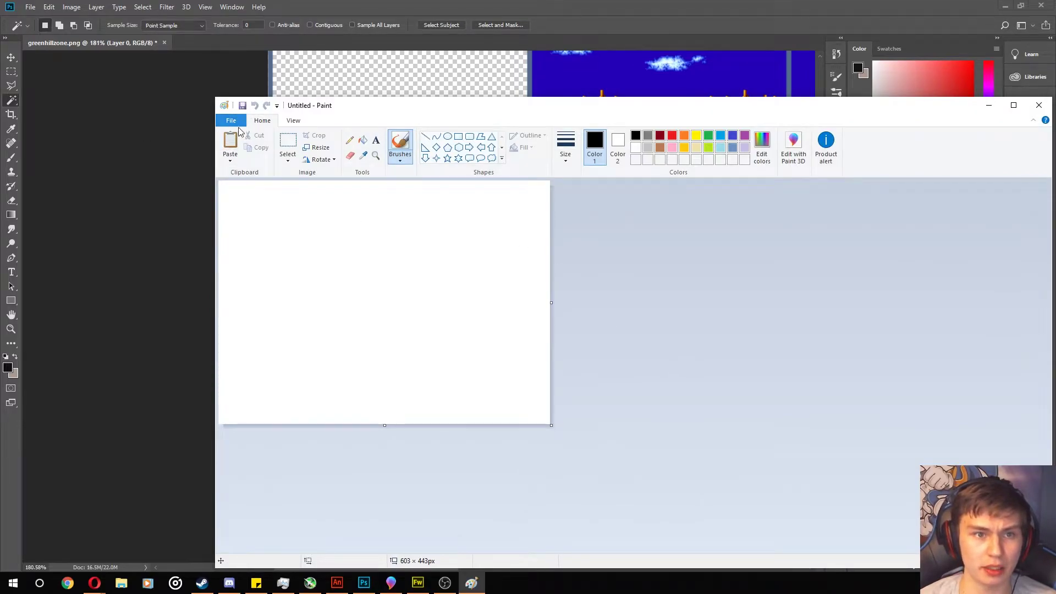
Open Pictures\Sprite Folder\Sprites\Sonic\Sonic 1\Backgrounds\greenhillzone.png in Paint.
left_click(236, 124)
left_click(249, 164)
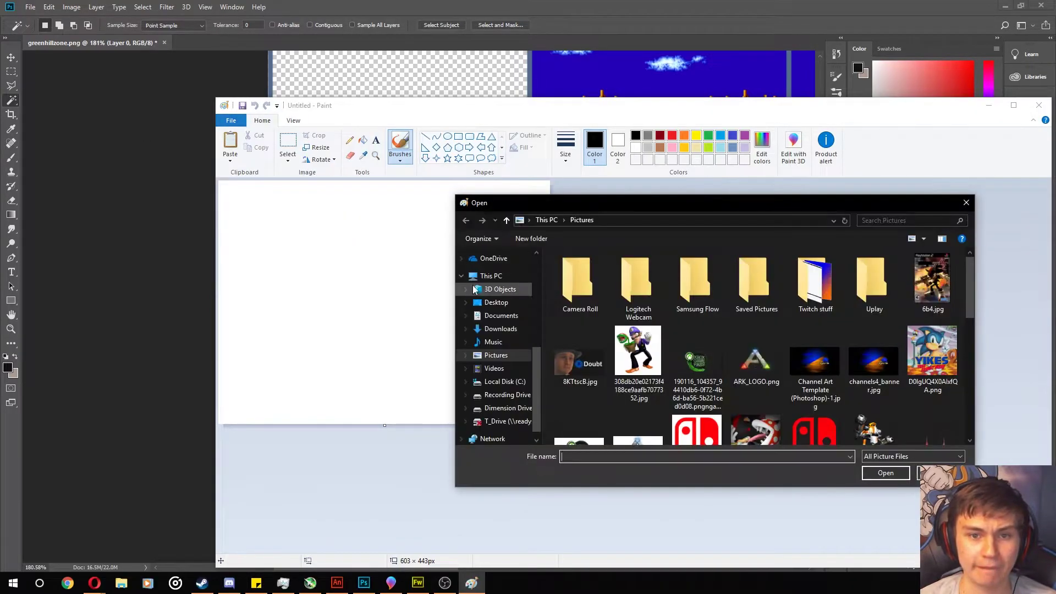
scroll(498, 341, "up", 3)
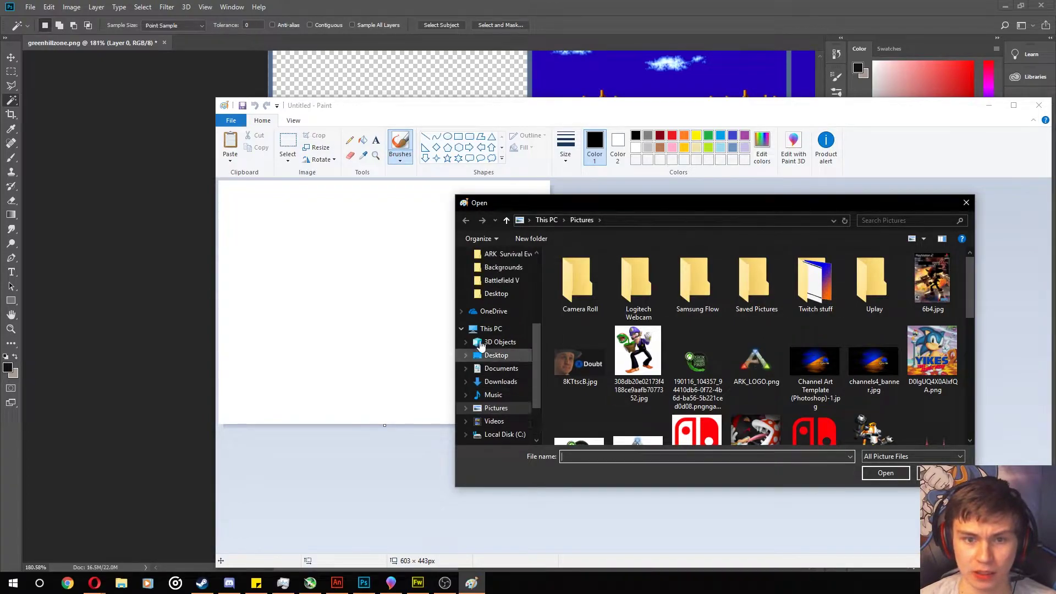
scroll(495, 352, "up", 2)
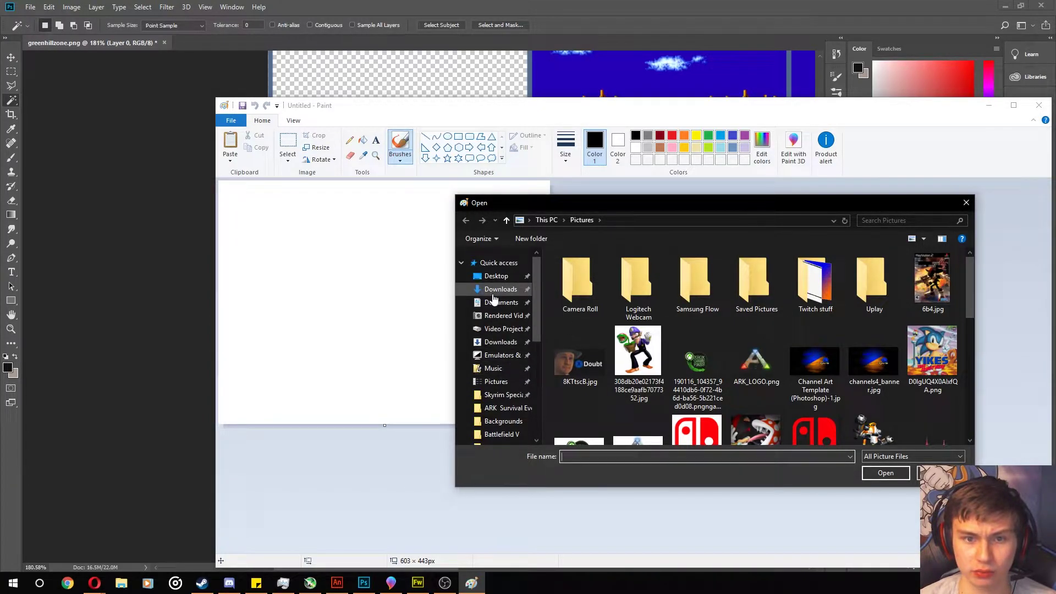
left_click(494, 385)
double_click(891, 278)
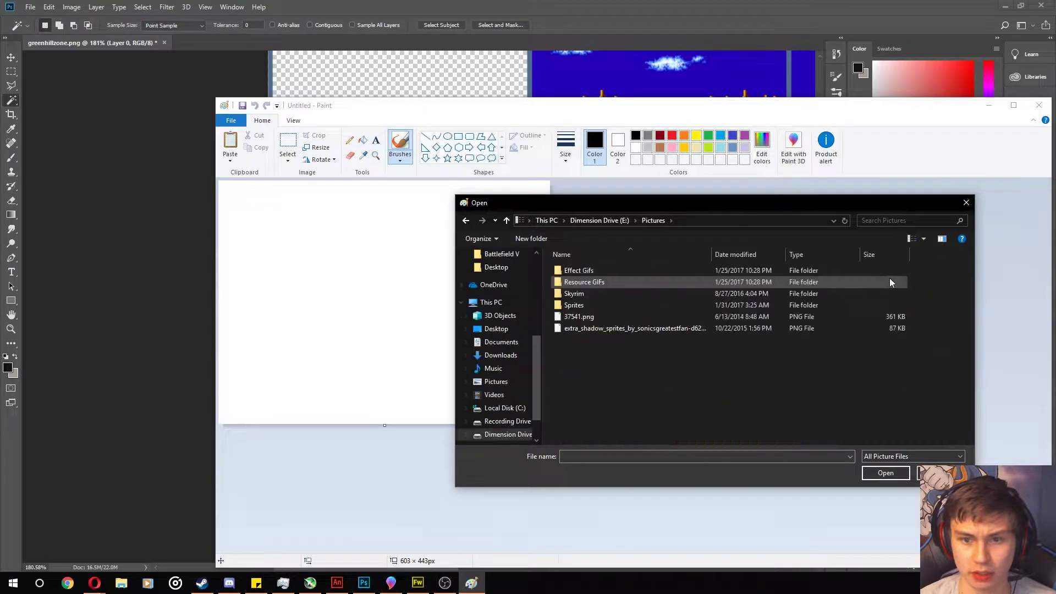
left_click(596, 314)
double_click(593, 306)
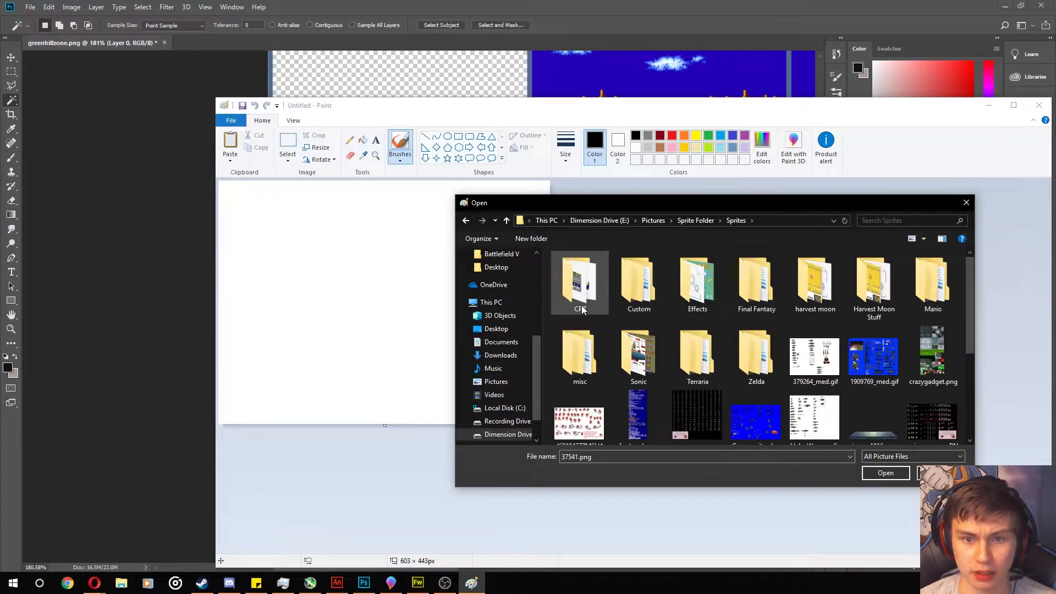
double_click(615, 349)
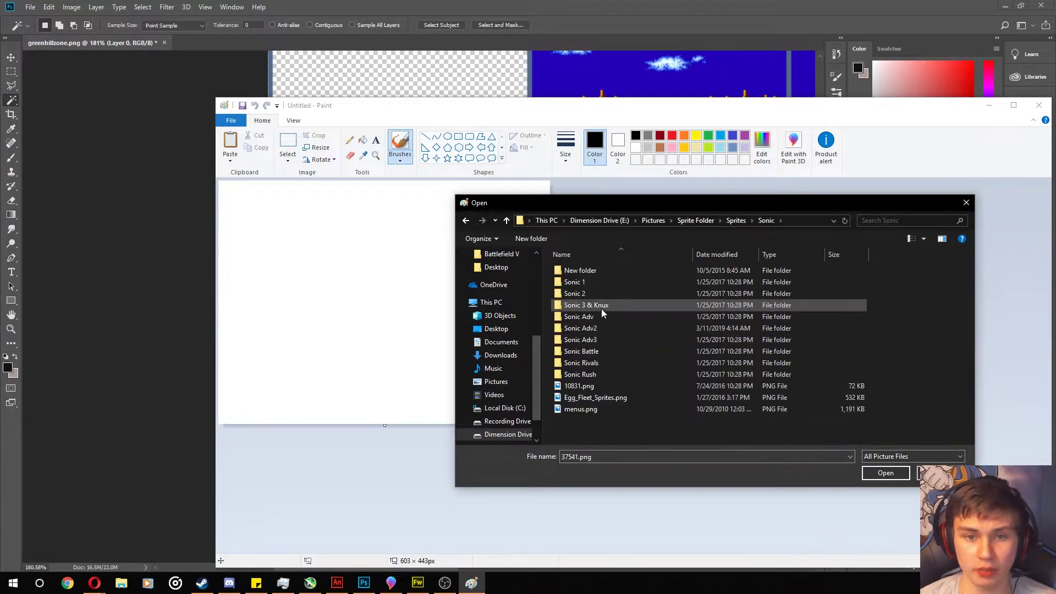
double_click(579, 286)
double_click(586, 273)
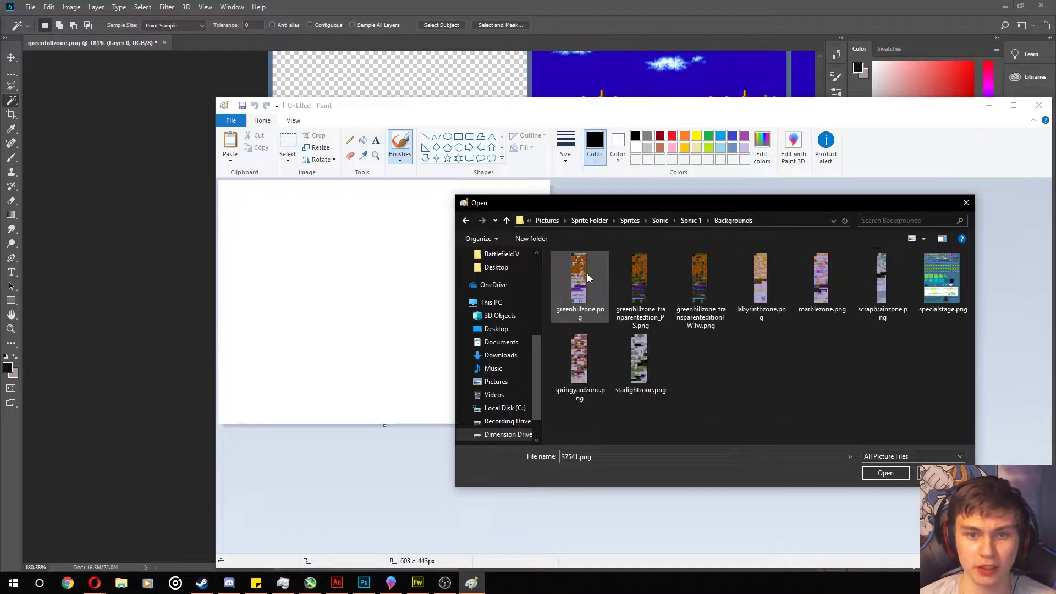
left_click(589, 291)
double_click(588, 291)
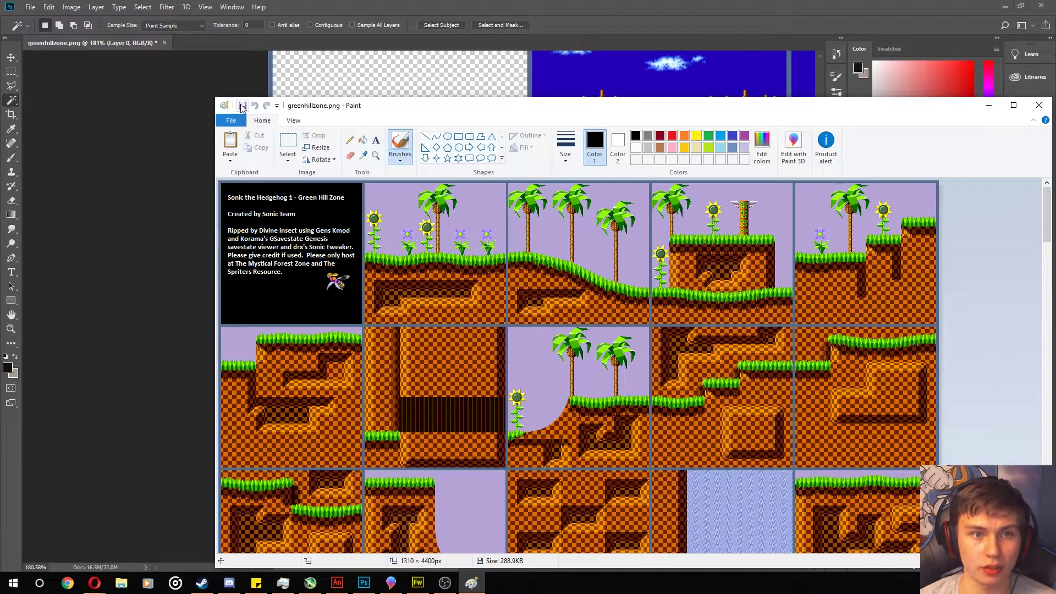
Open greenhillzone_tranparentedtion_PS.png from the same Backgrounds folder.
left_click(232, 120)
left_click(249, 163)
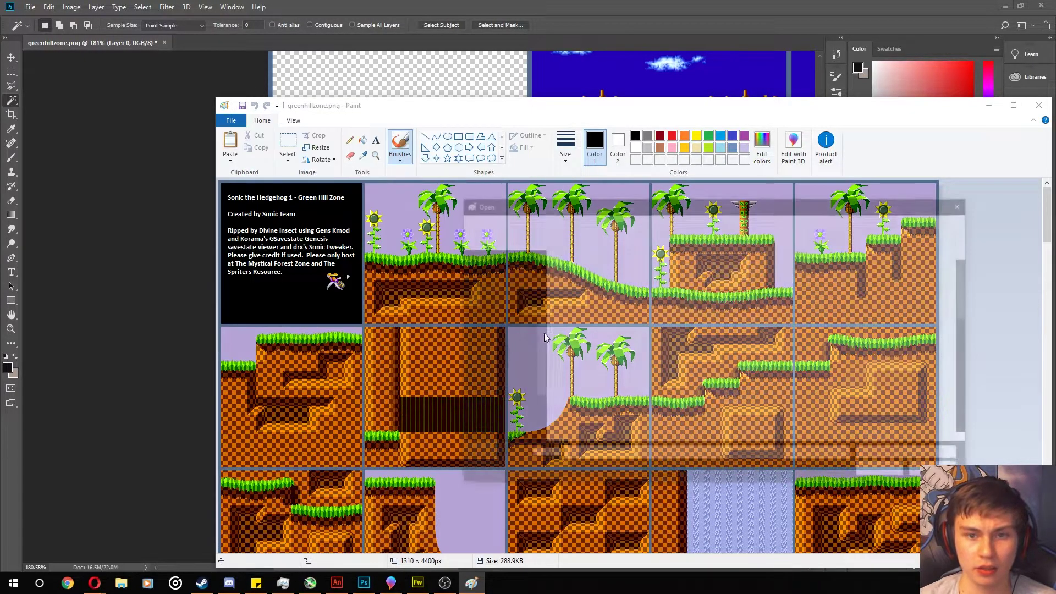
scroll(517, 321, "up", 2)
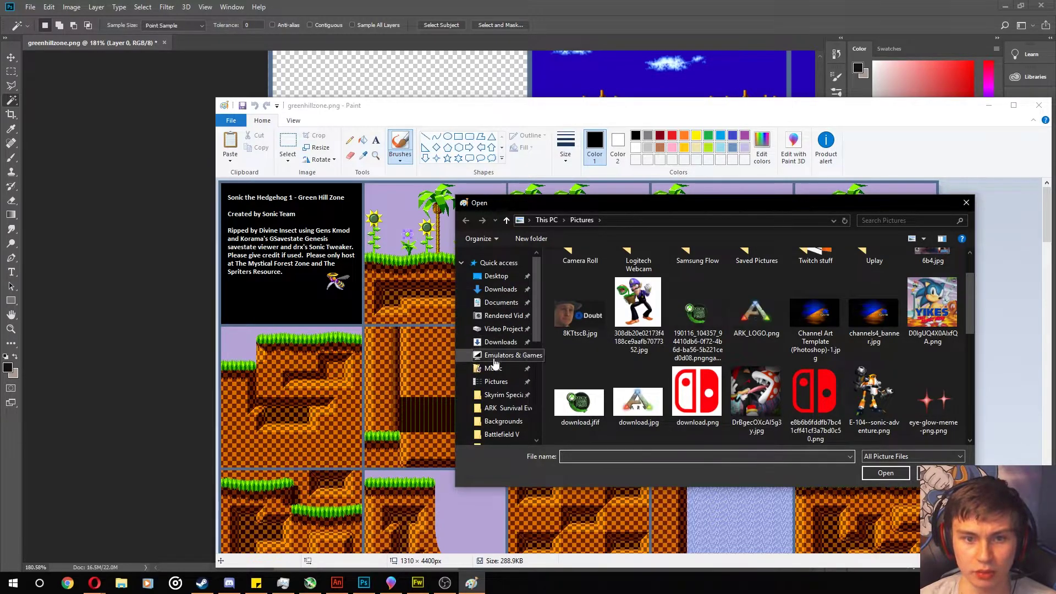
left_click(491, 383)
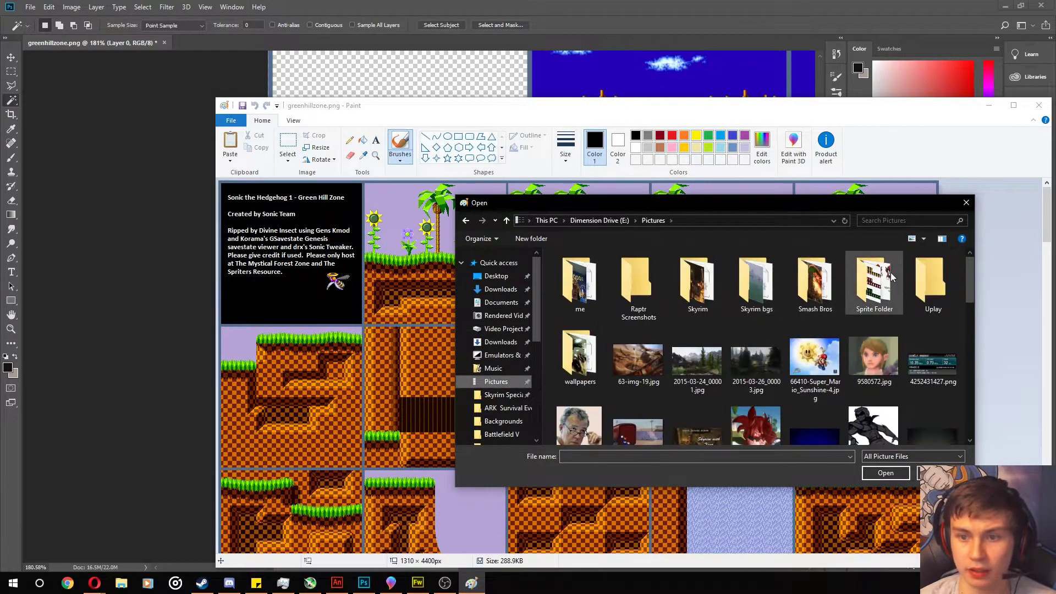
double_click(890, 272)
double_click(613, 304)
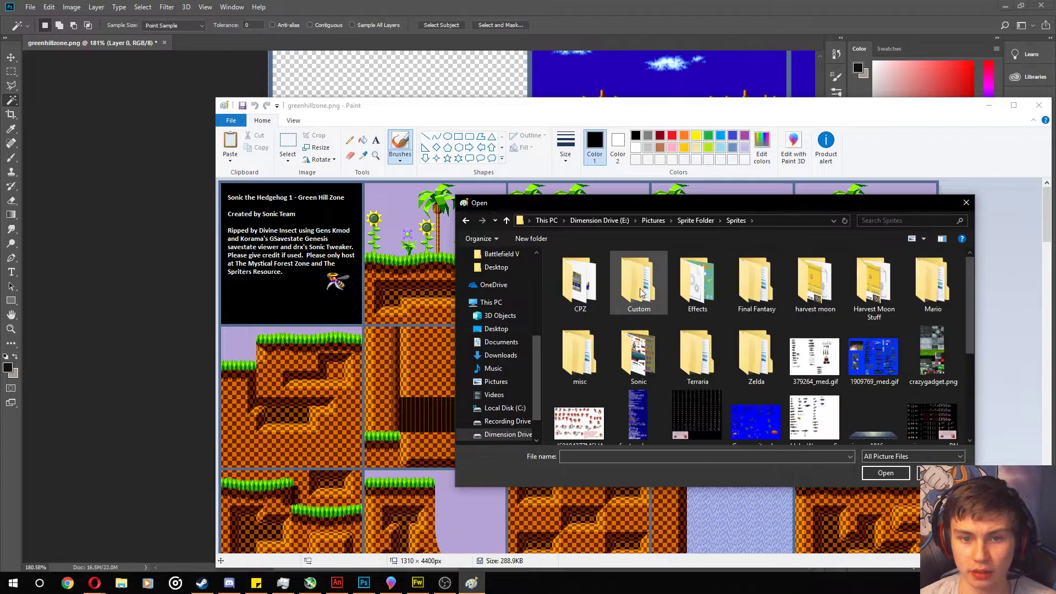
double_click(633, 352)
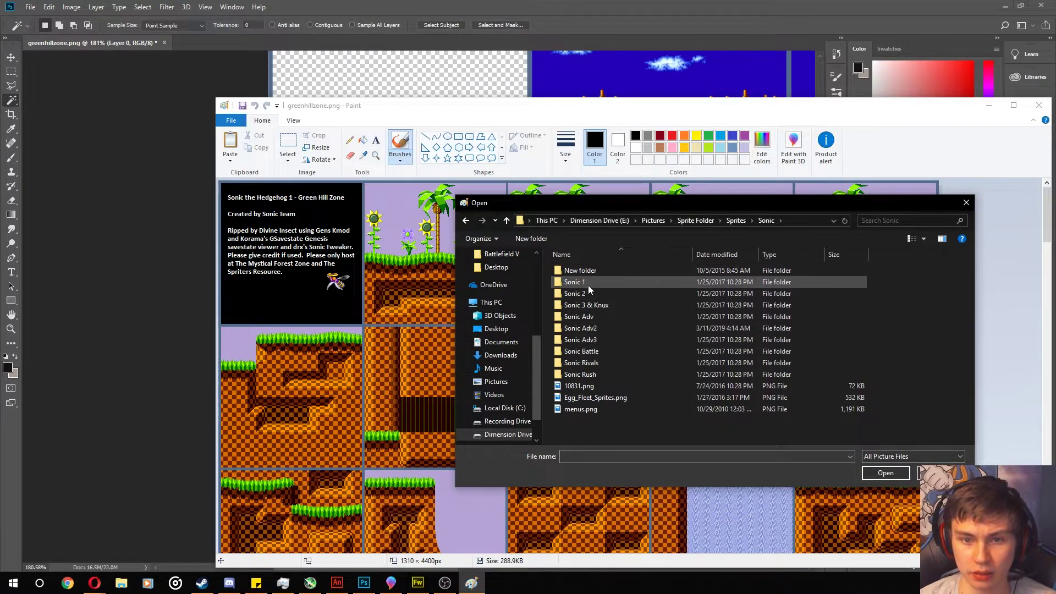
double_click(589, 284)
double_click(594, 273)
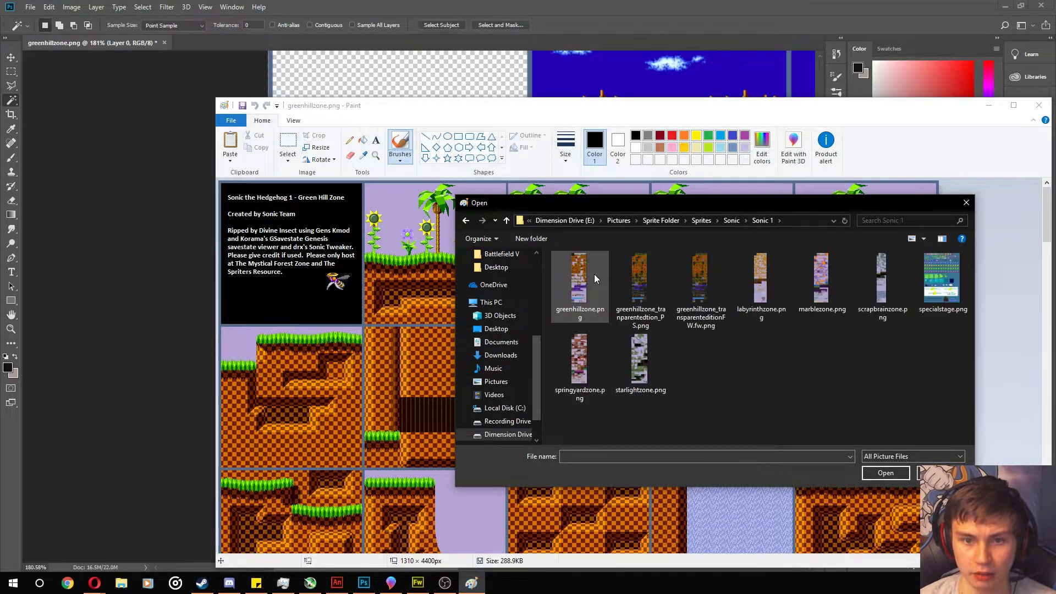
double_click(645, 283)
Rectangle-select the grass-and-checker tile in MS Paint and cut it out.
scroll(524, 338, "down", 10)
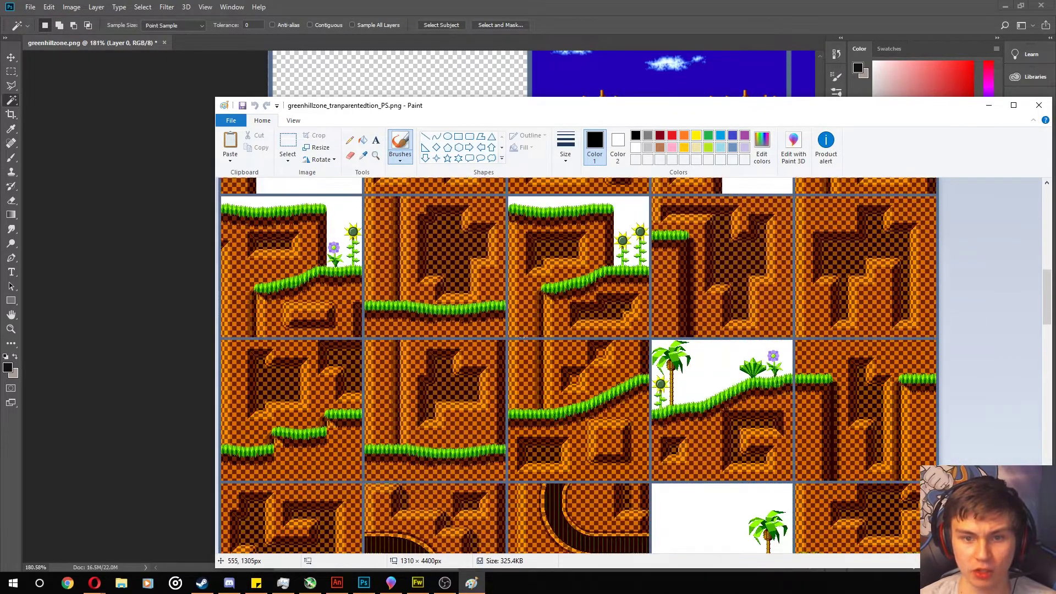
scroll(589, 344, "down", 10)
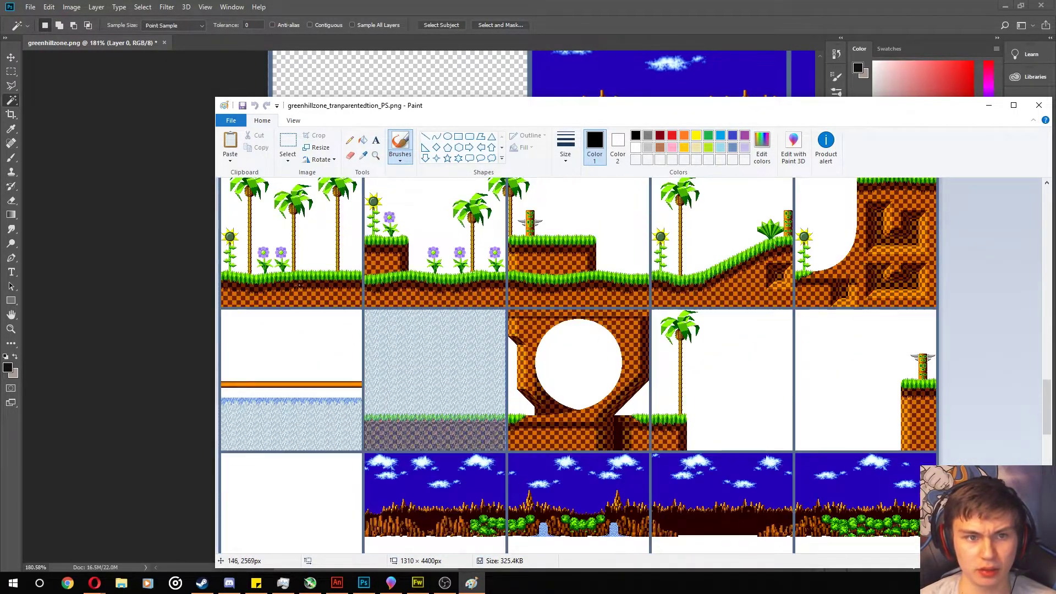
scroll(283, 340, "up", 2)
left_click(288, 141)
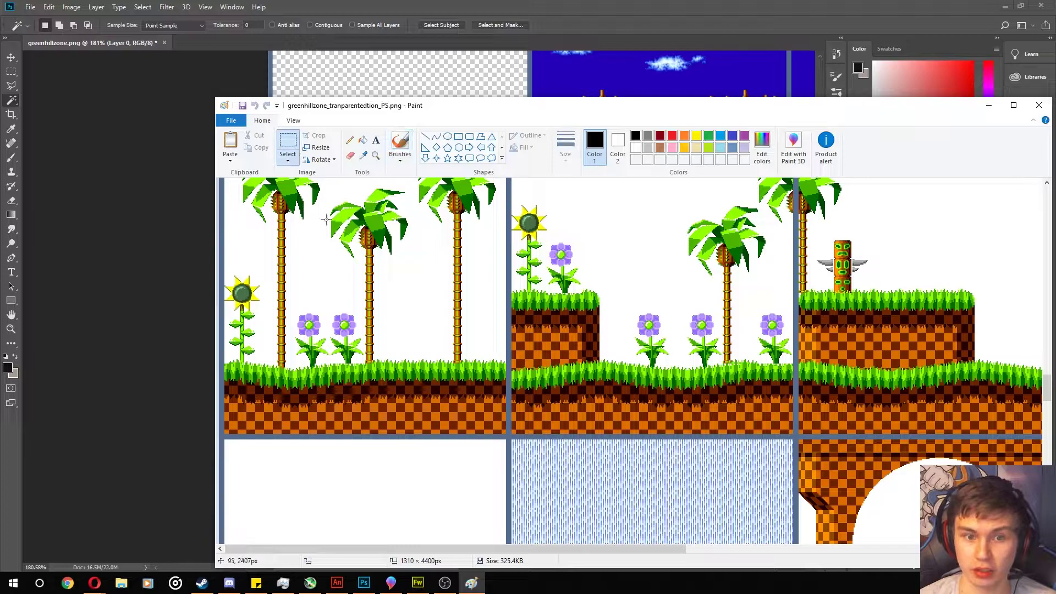
scroll(379, 306, "down", 5)
scroll(379, 307, "up", 3)
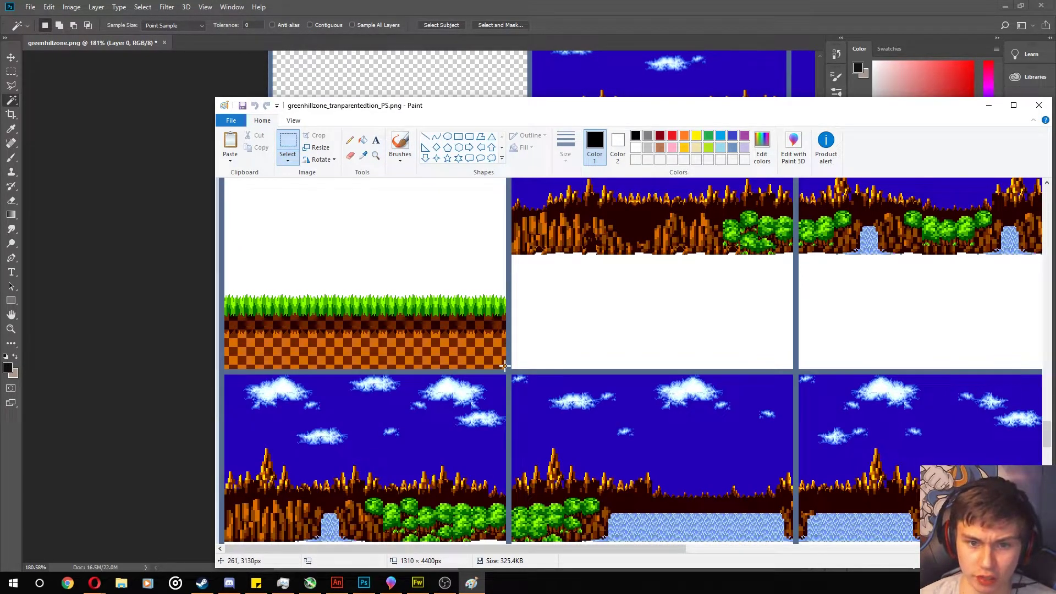
scroll(481, 377, "up", 1, "ctrl")
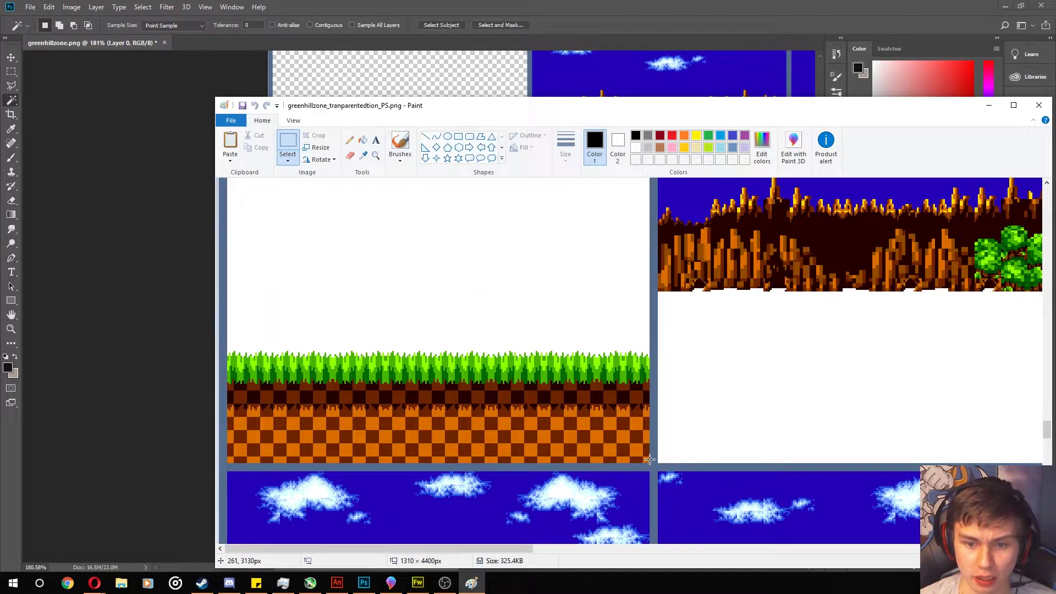
left_click_drag(650, 459, 276, 290)
key("Escape")
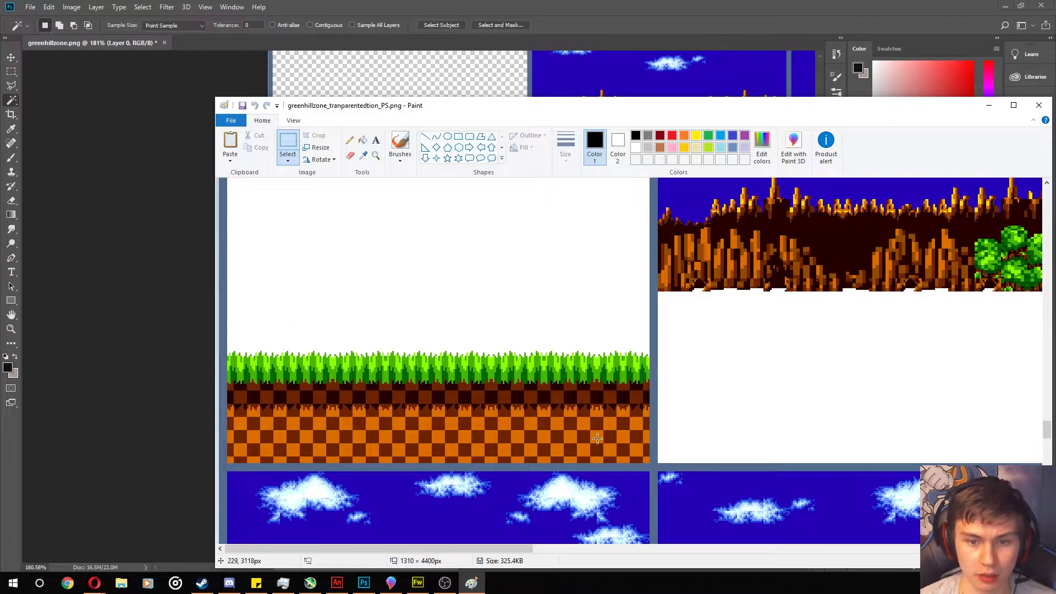
left_click_drag(597, 439, 313, 304)
key("Delete")
In Animate, move the pasted 174×81 grass tile up and right above the other strips.
key("alt+Tab")
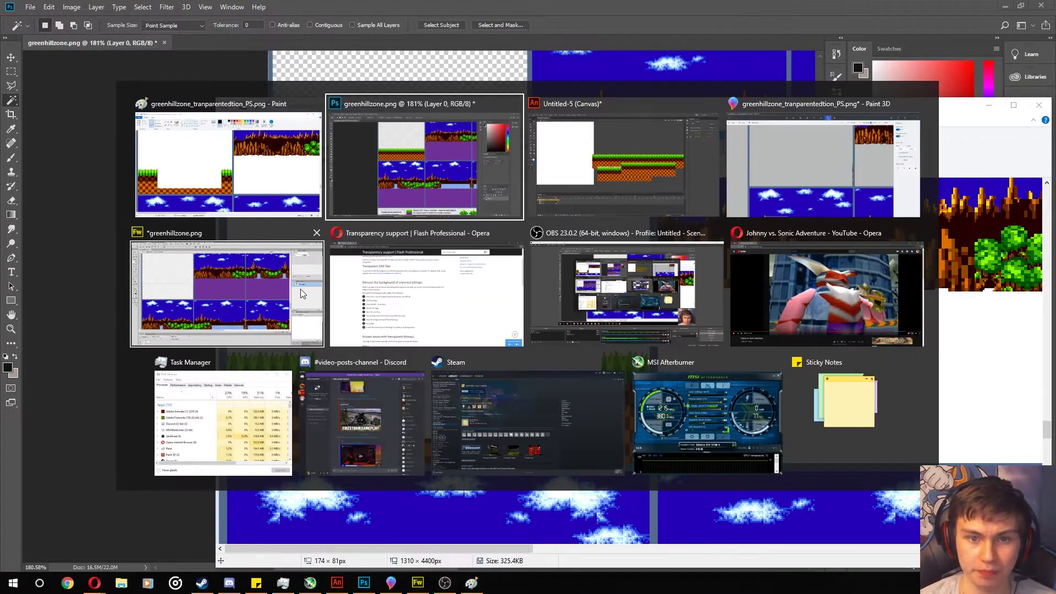
key("alt+Tab")
left_click_drag(493, 253, 626, 154)
Select the lower-right white-backed MS Paint grass tile and check the Start menu's Adobe program list.
left_click(728, 167)
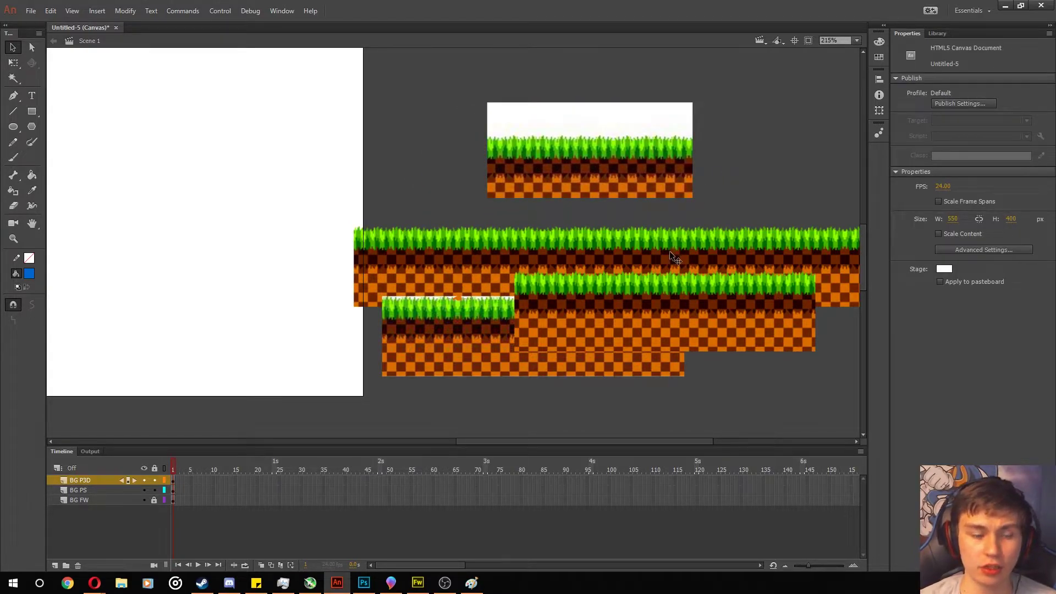
left_click(770, 330)
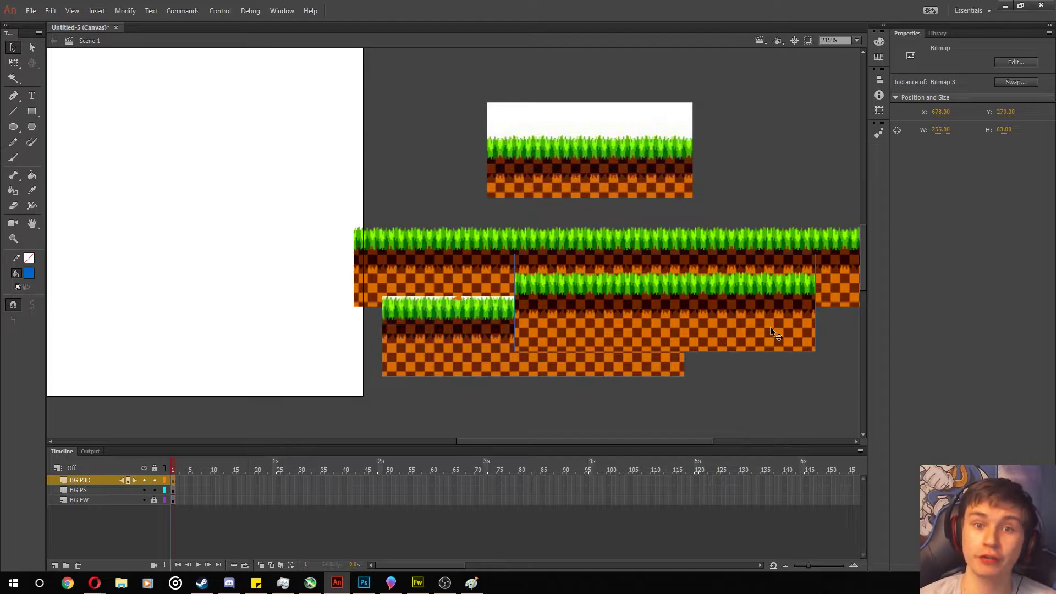
key("super")
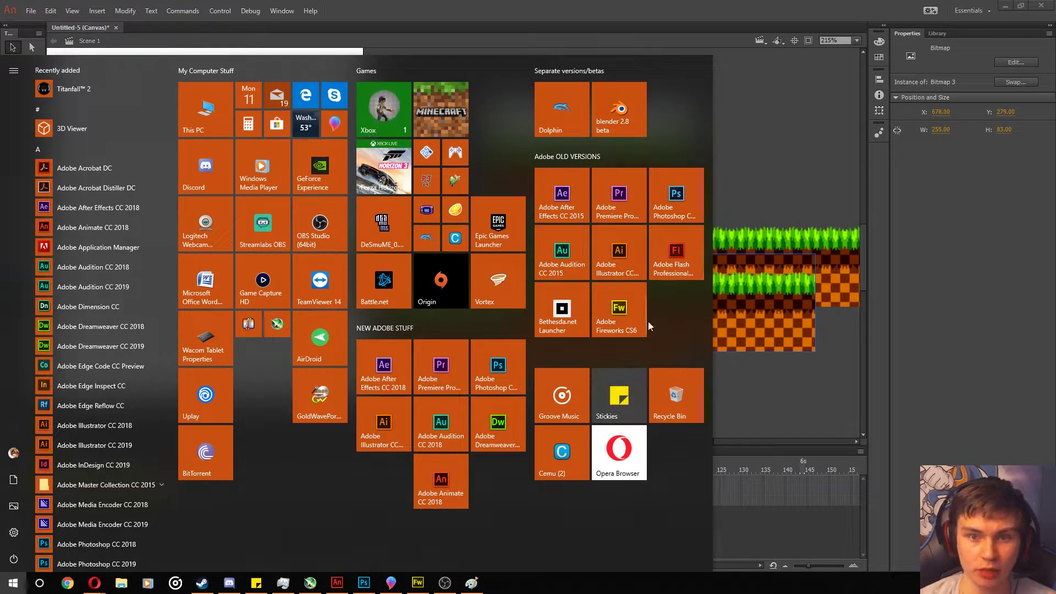
left_click(771, 157)
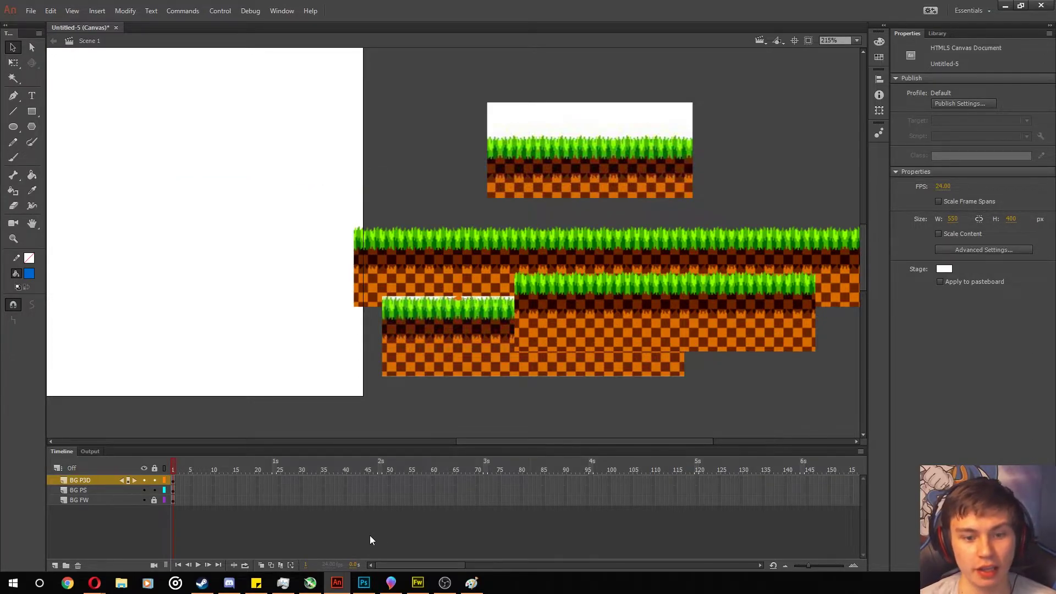
Undo in Paint 3D to restore the grass strip, then cut the 256 × 70 px strip.
left_click(390, 582)
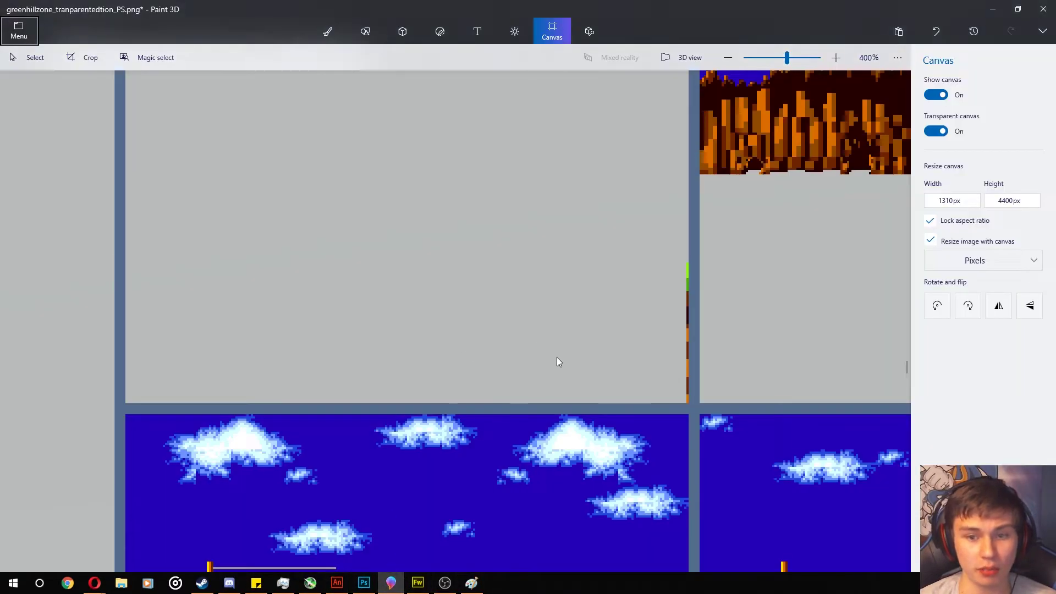
key("ctrl+z")
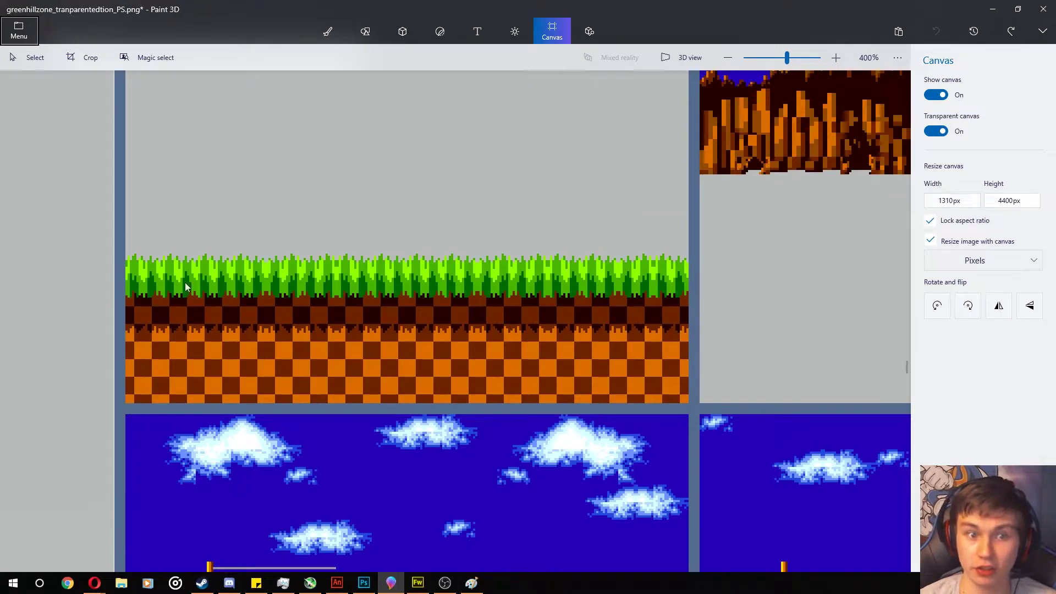
left_click_drag(124, 402, 689, 249)
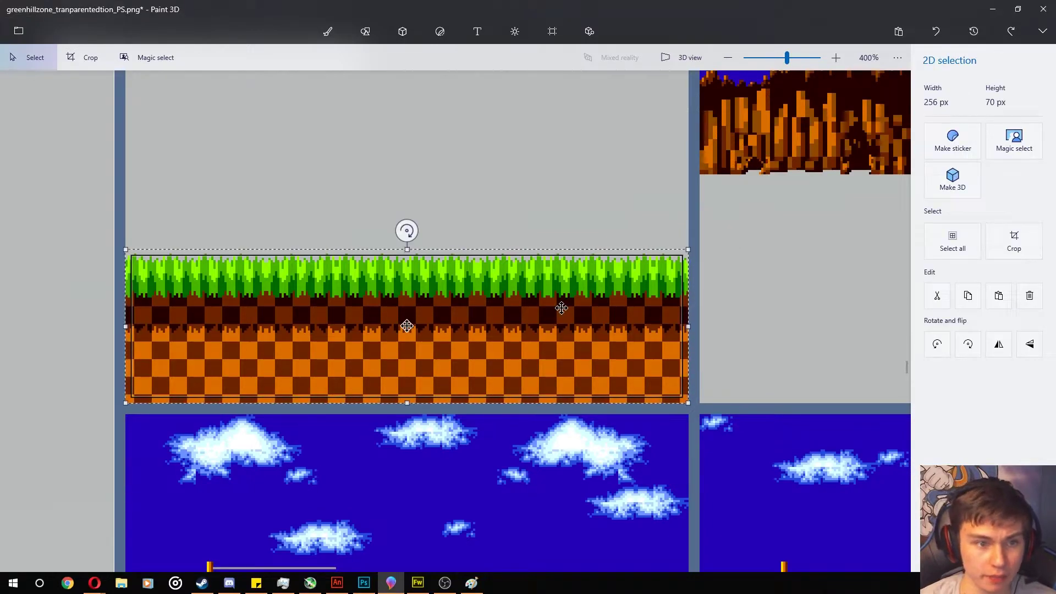
key("ctrl+x")
Paste the Paint 3D grass strip into Animate and place it at the stage's lower left.
key("alt+Tab")
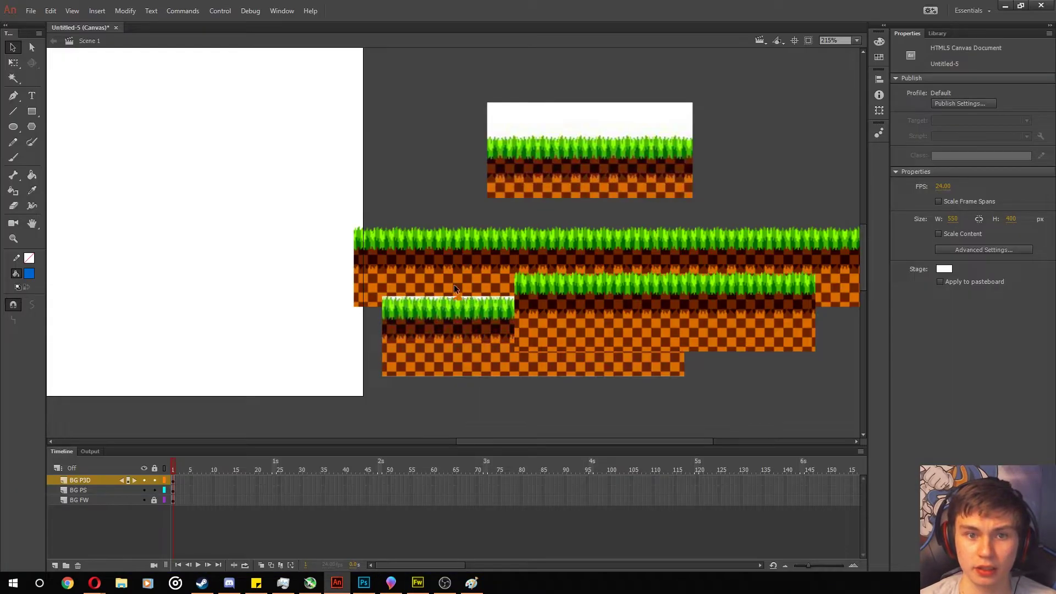
key("ctrl+v")
left_click_drag(473, 240, 212, 320)
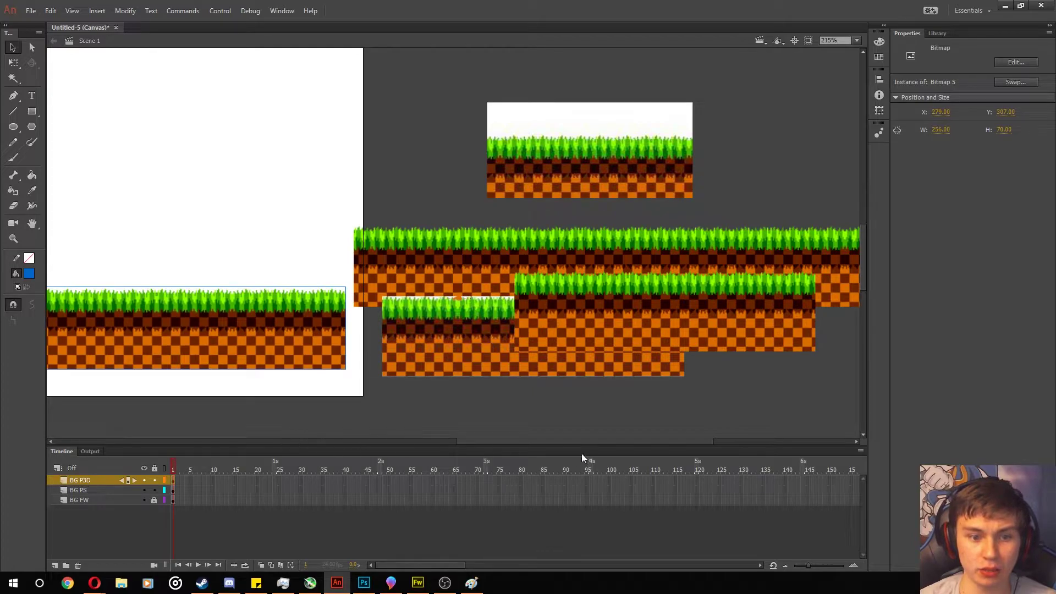
Butt a second grass strip against the first strip's right end to form a seamless ground.
left_click_drag(582, 441, 461, 442)
left_click_drag(619, 330, 365, 332)
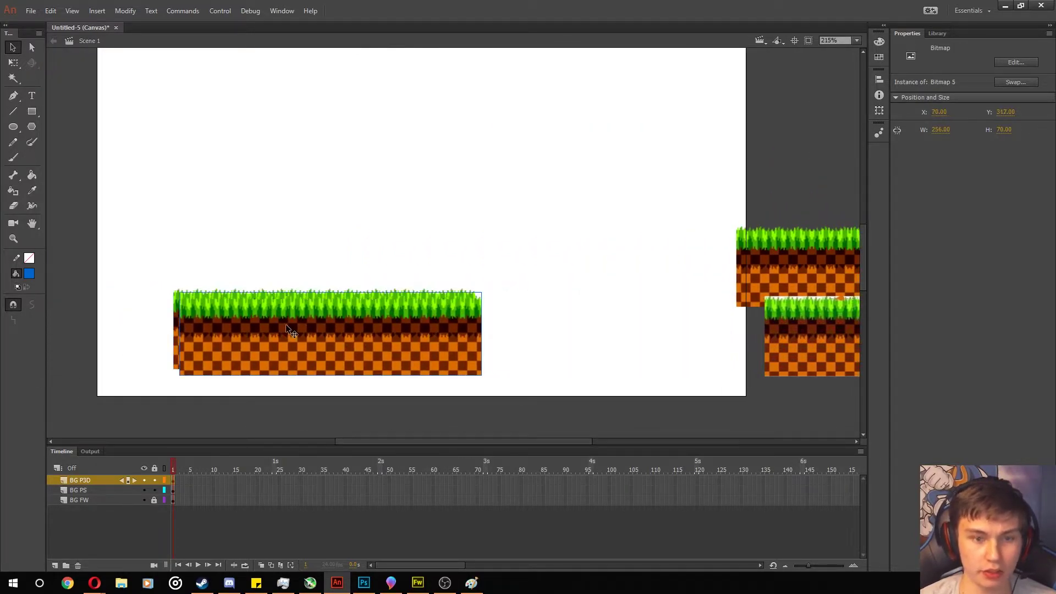
left_click_drag(285, 325, 574, 322)
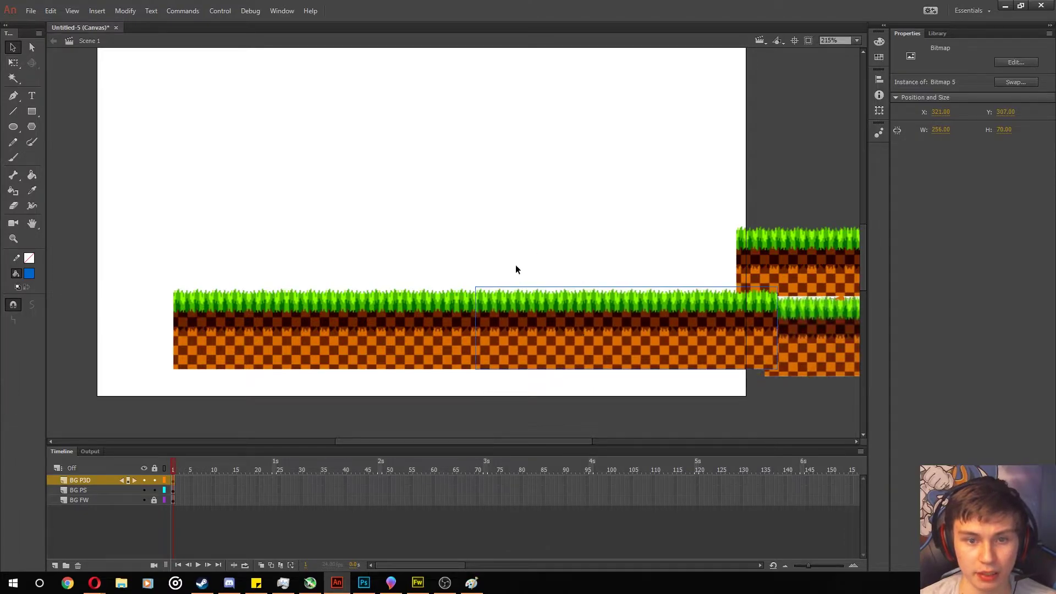
left_click(522, 253)
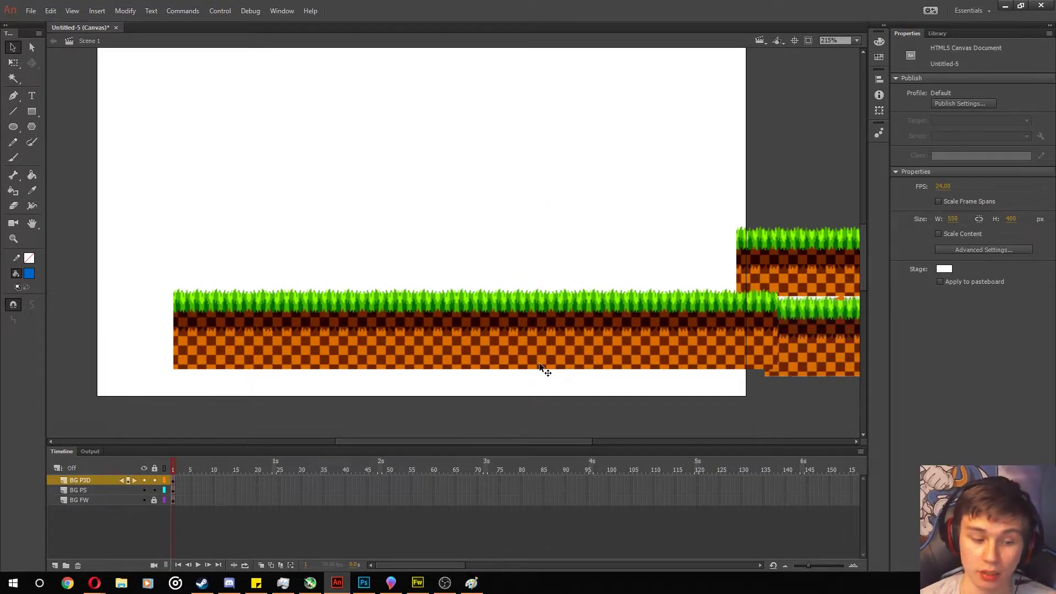
key("alt+Tab")
scroll(421, 273, "down", 5)
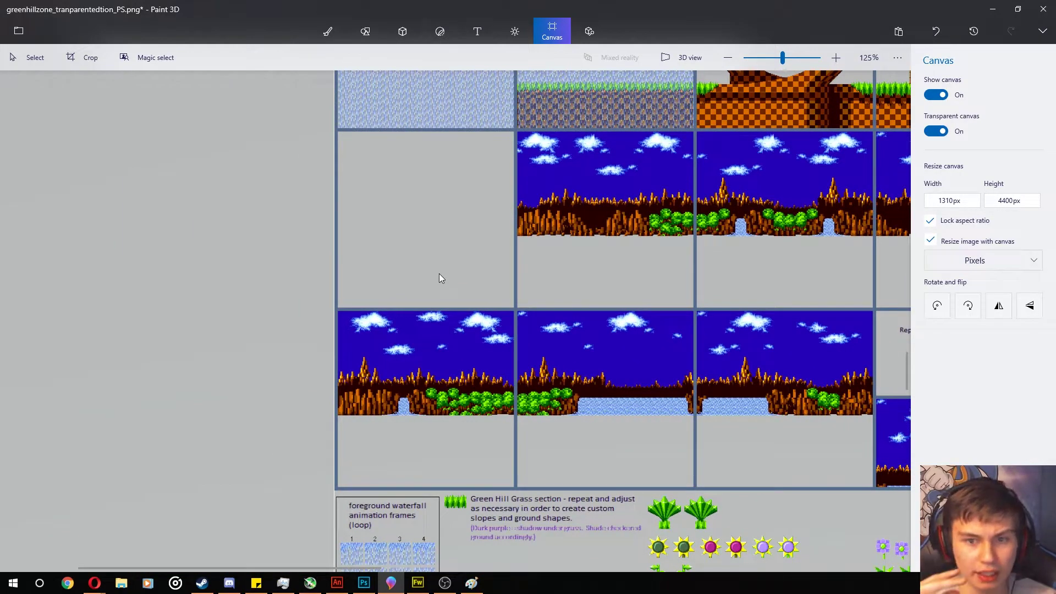
scroll(438, 275, "down", 4)
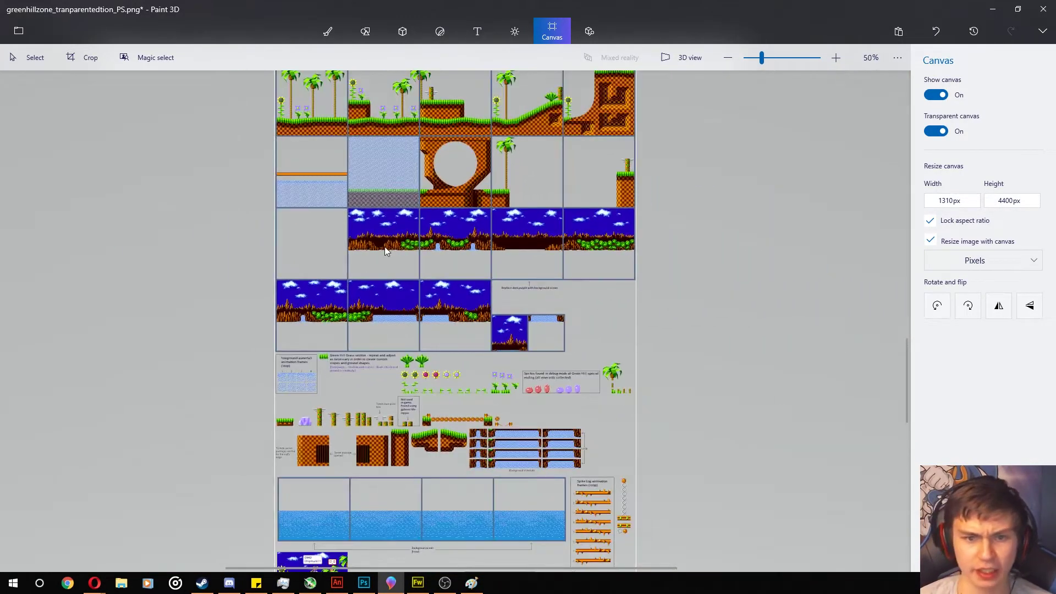
scroll(384, 246, "up", 3)
scroll(346, 252, "up", 1)
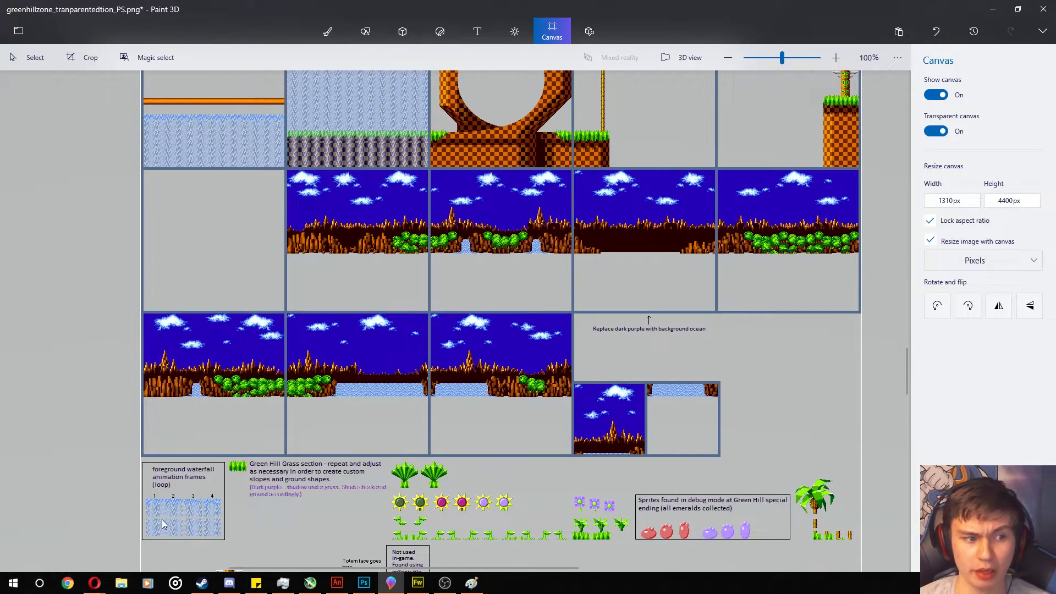
scroll(289, 323, "down", 4)
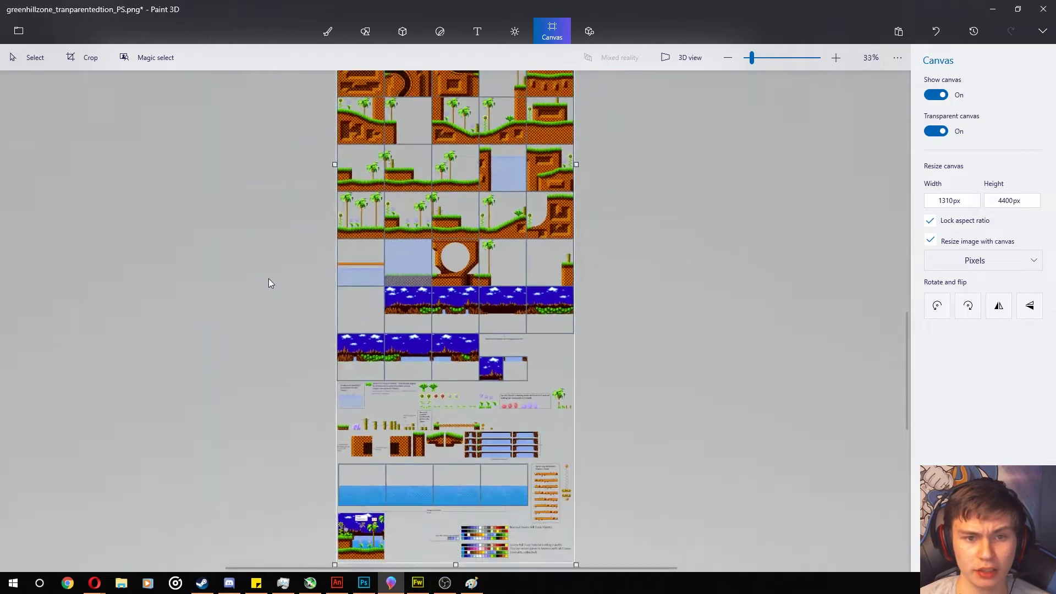
scroll(307, 262, "up", 2)
scroll(307, 262, "up", 1)
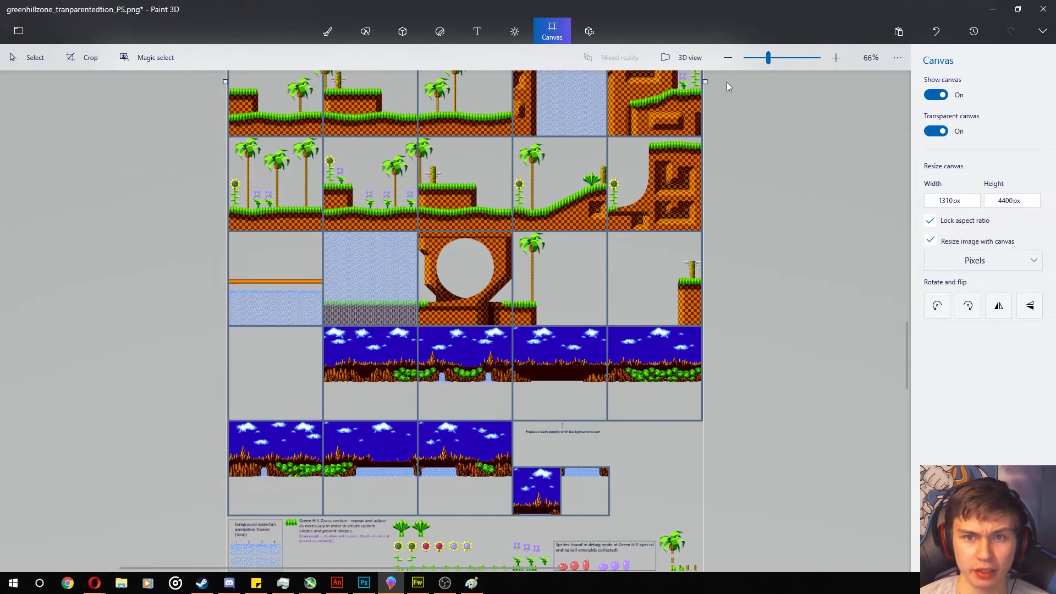
left_click(685, 57)
left_click_drag(699, 96, 557, 214)
scroll(557, 215, "down", 3)
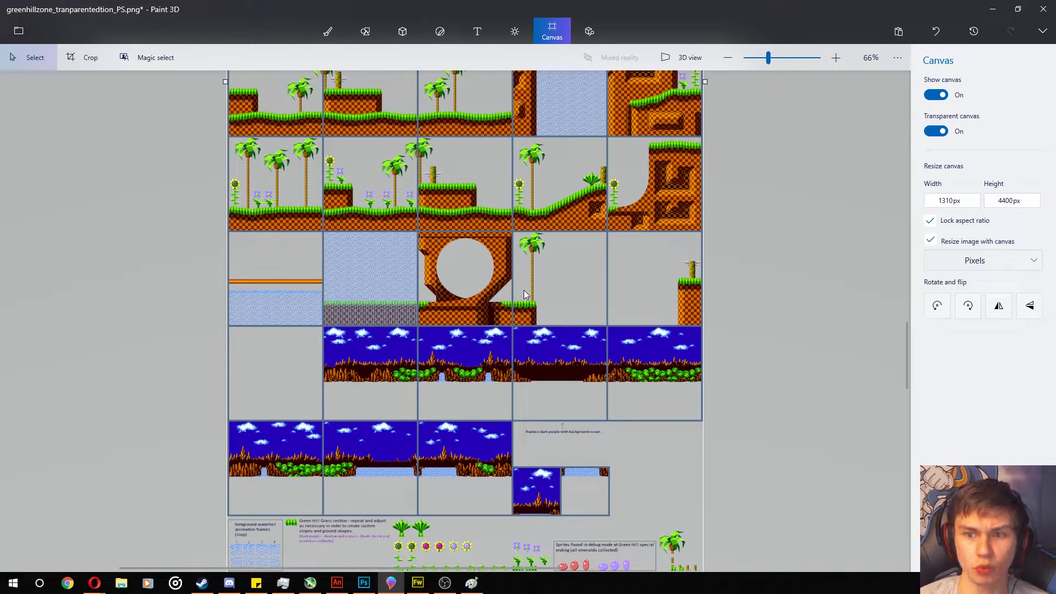
Inspect the 512 px wide joined grass strip at X 65, Y 307 on the Animate stage.
left_click(337, 584)
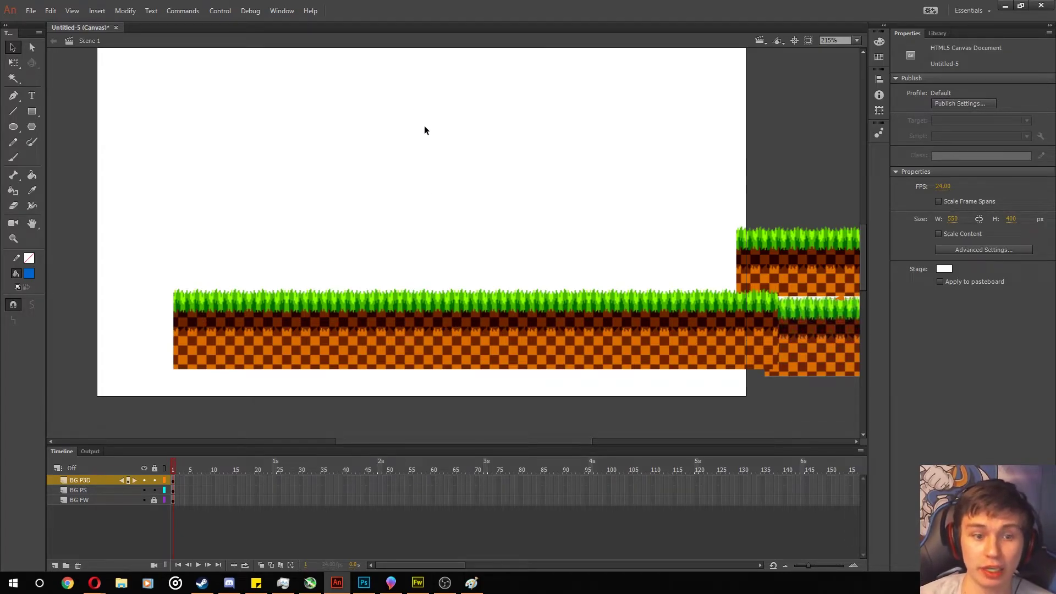
scroll(408, 204, "down", 3)
scroll(484, 211, "up", 3)
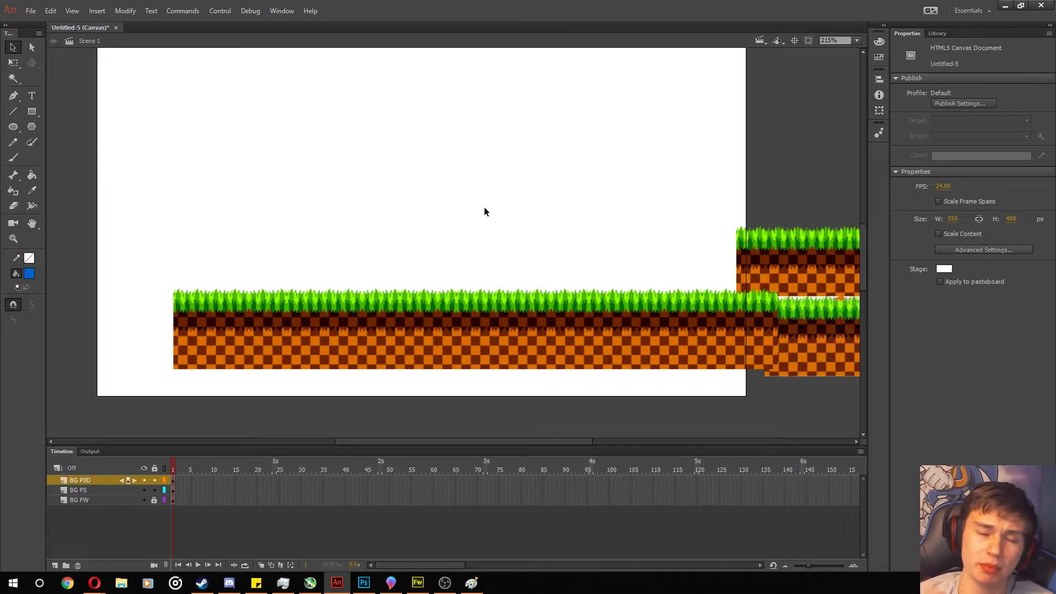
left_click(318, 268)
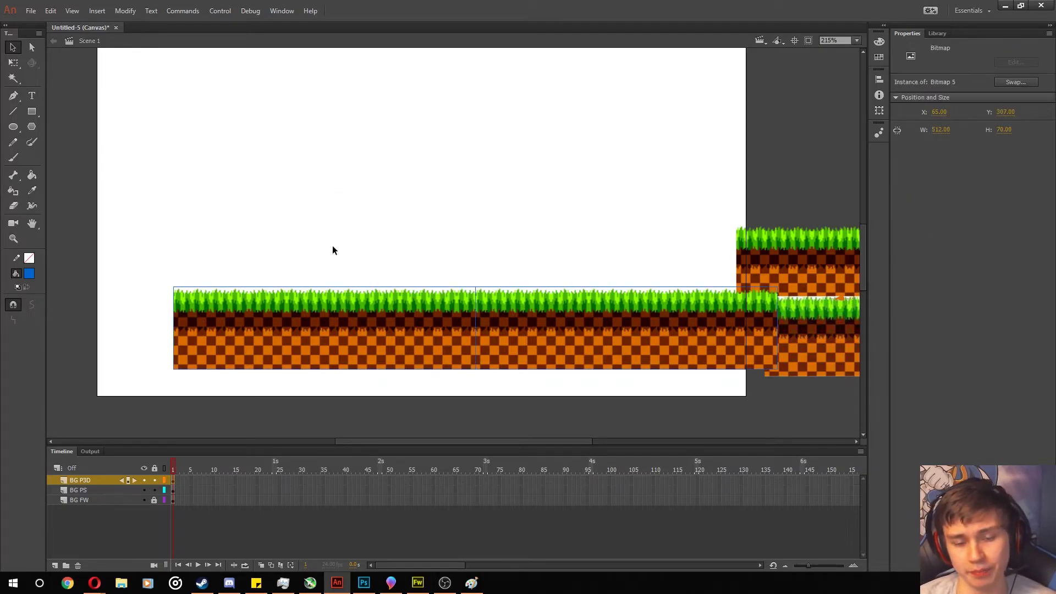
left_click(332, 246)
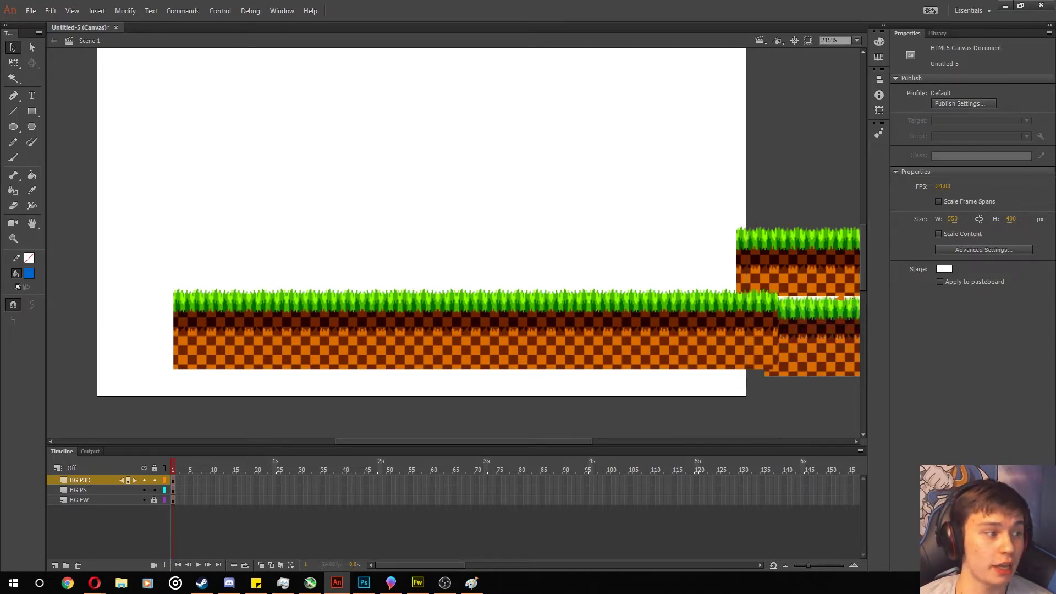
scroll(637, 264, "up", 1)
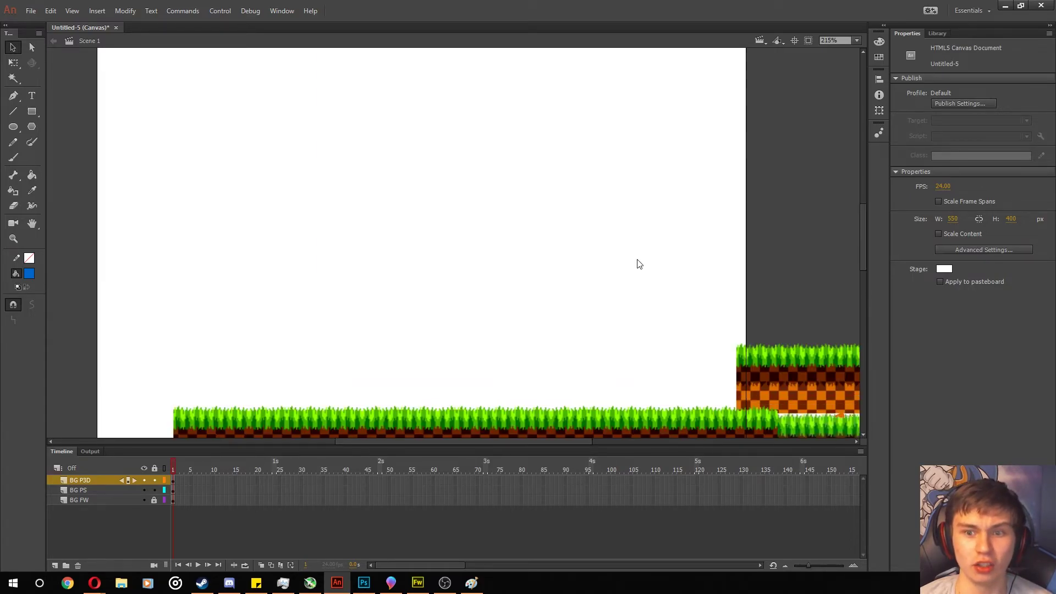
scroll(631, 279, "down", 3)
scroll(627, 280, "up", 1)
scroll(614, 273, "up", 1)
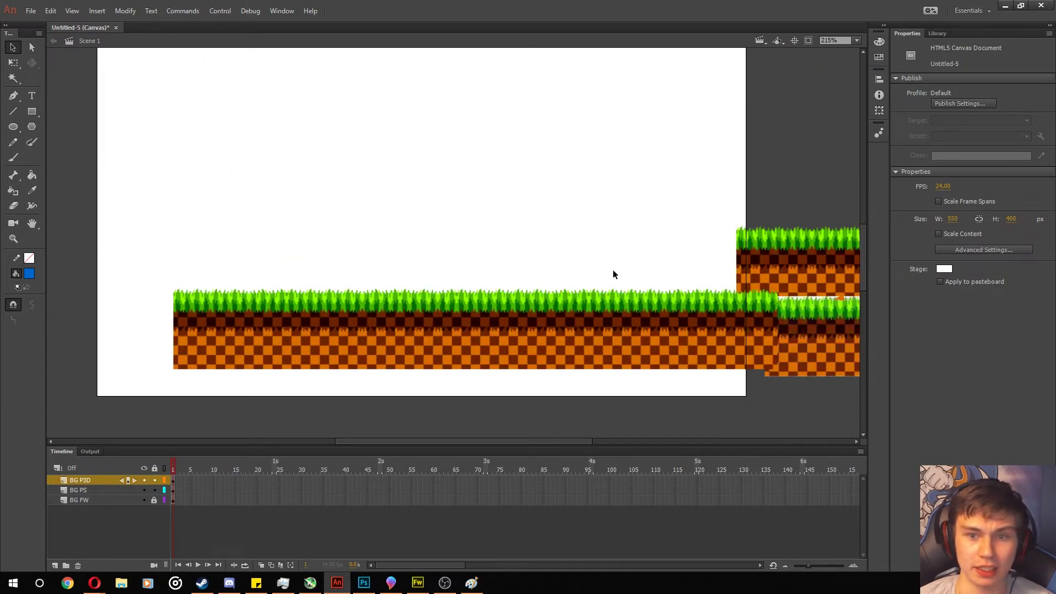